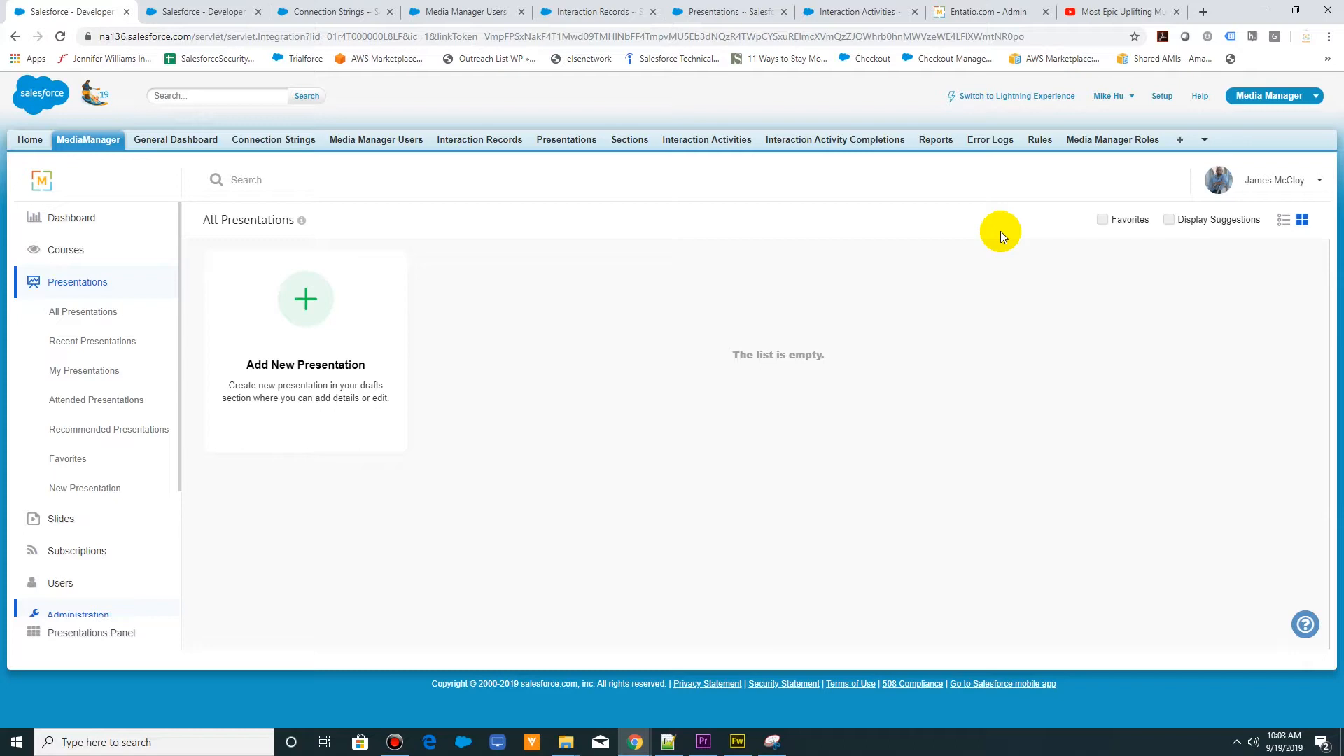
# - Compare the standalone Media Manager site with its embedded Salesforce view, and list all connection strings to check the site URL
pyautogui.click(965, 11)
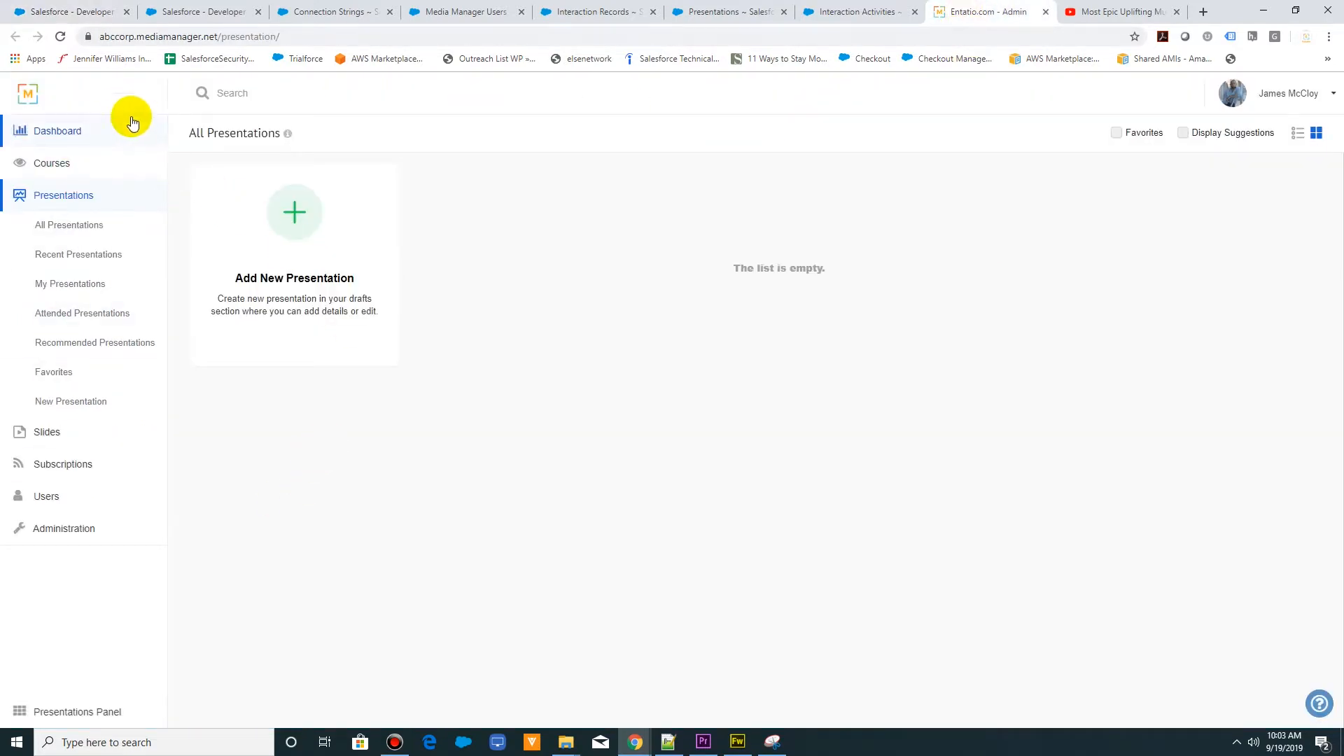
pyautogui.click(87, 16)
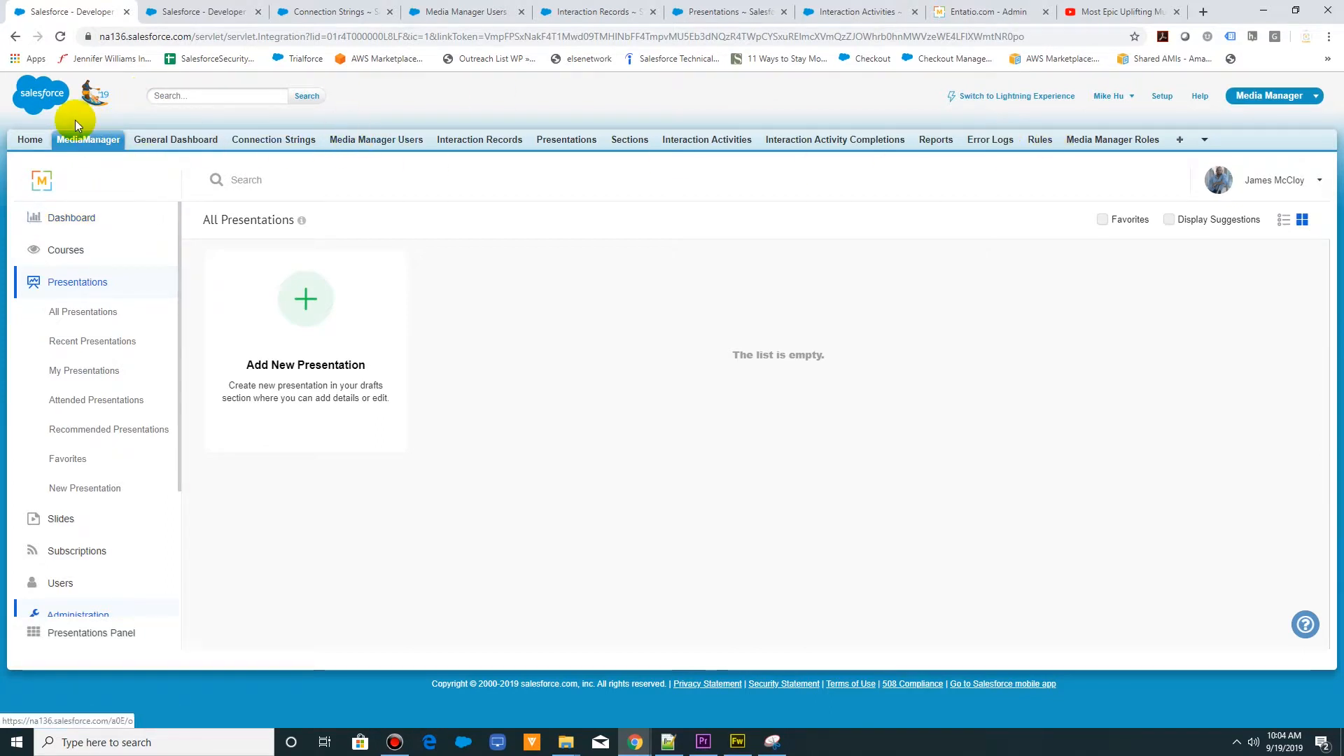
pyautogui.click(176, 17)
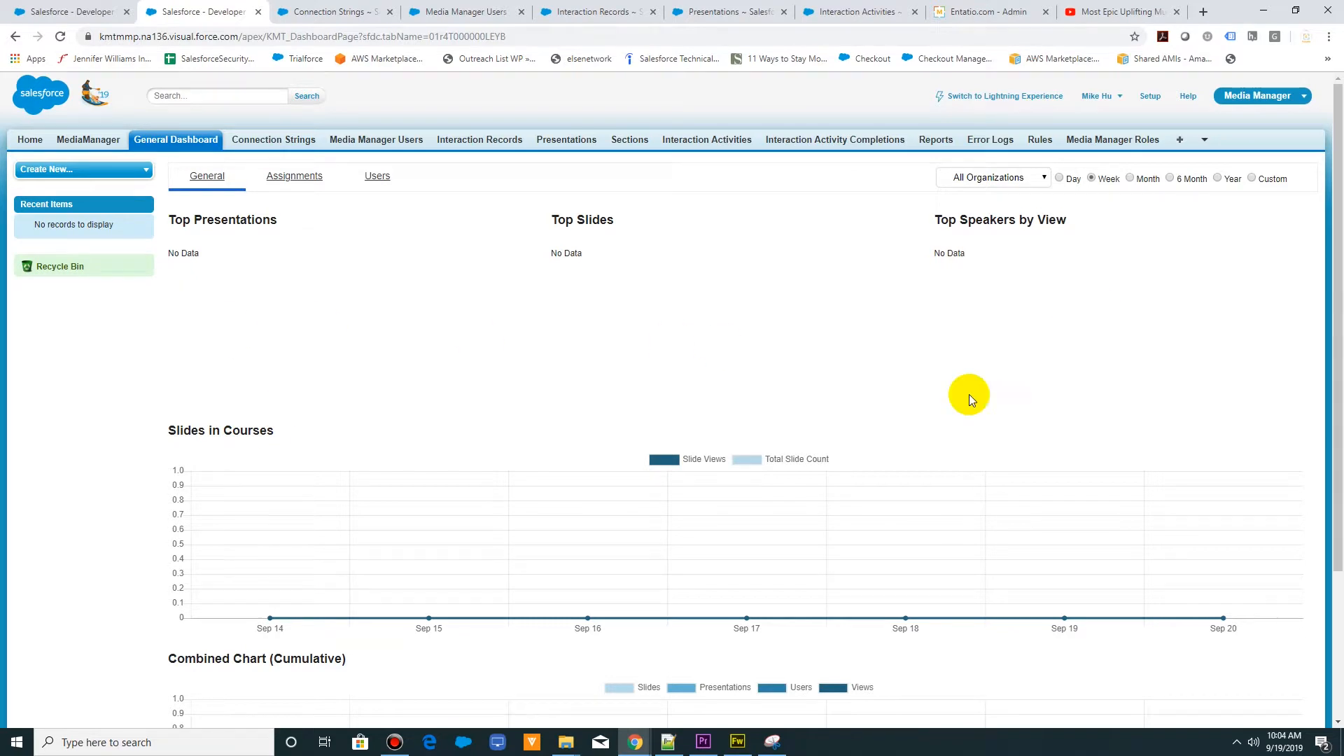
pyautogui.click(278, 143)
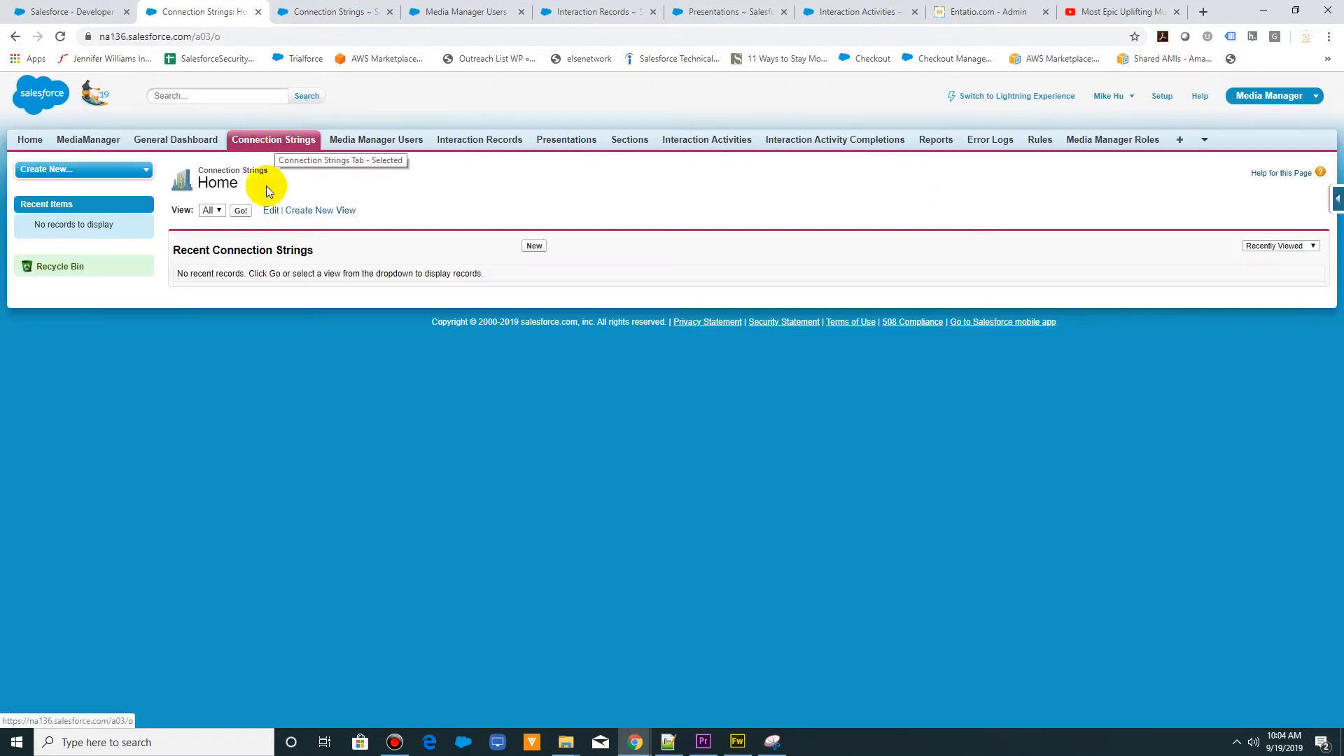
pyautogui.click(241, 211)
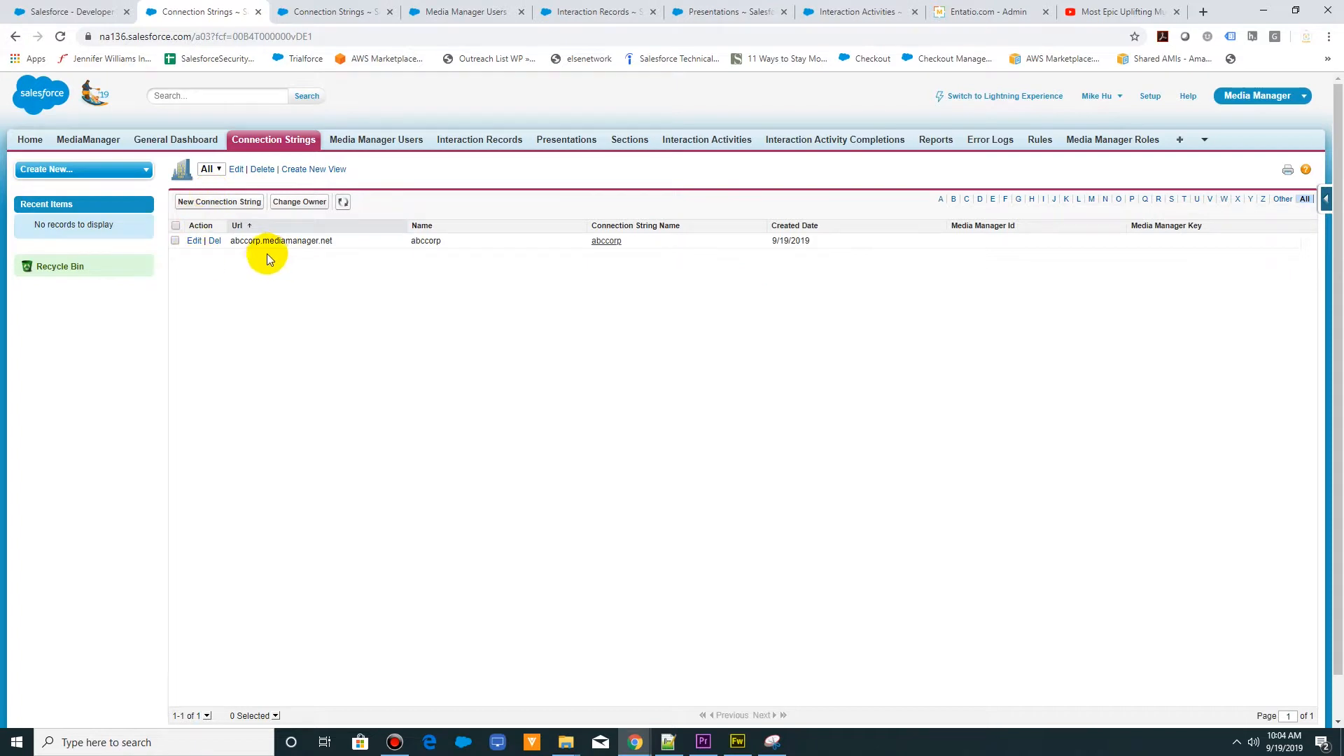
pyautogui.click(970, 10)
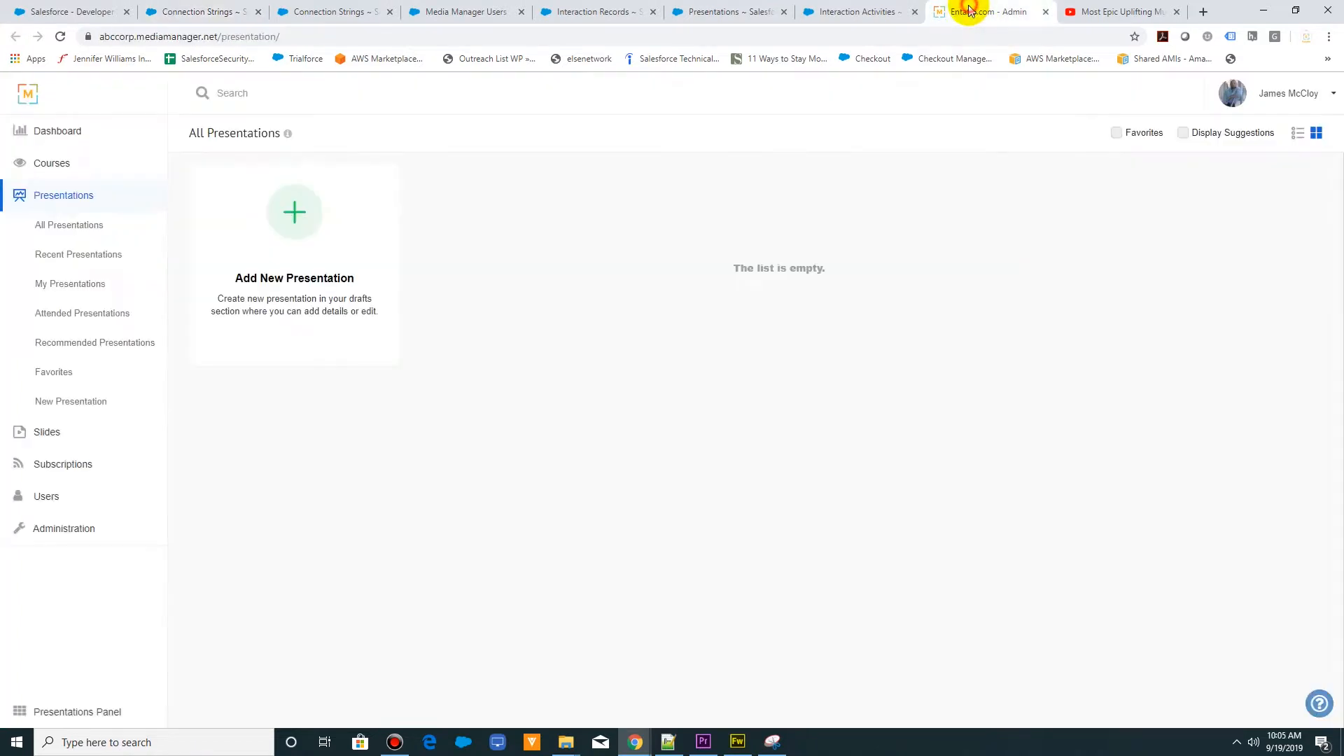
pyautogui.click(160, 11)
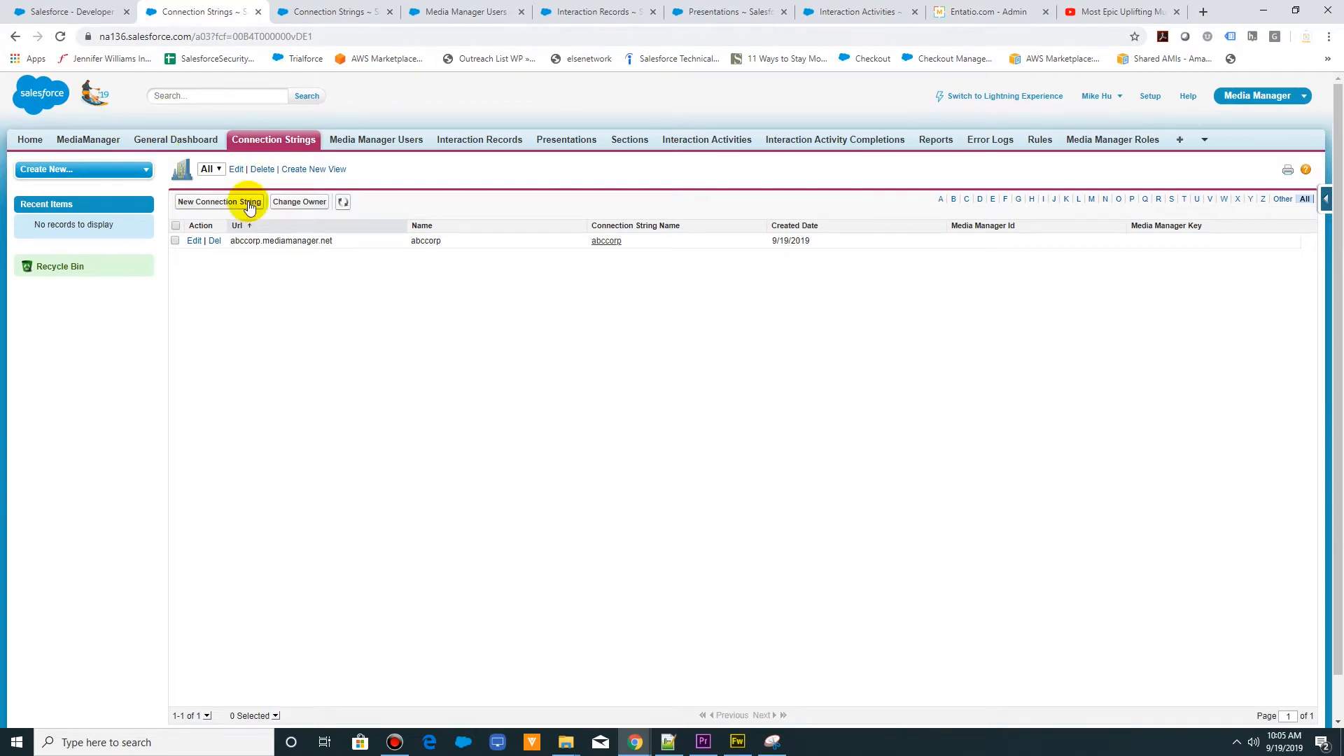
# - Review the Salesforce lists of Media Manager users, interaction records, presentations and interaction activities
pyautogui.click(379, 140)
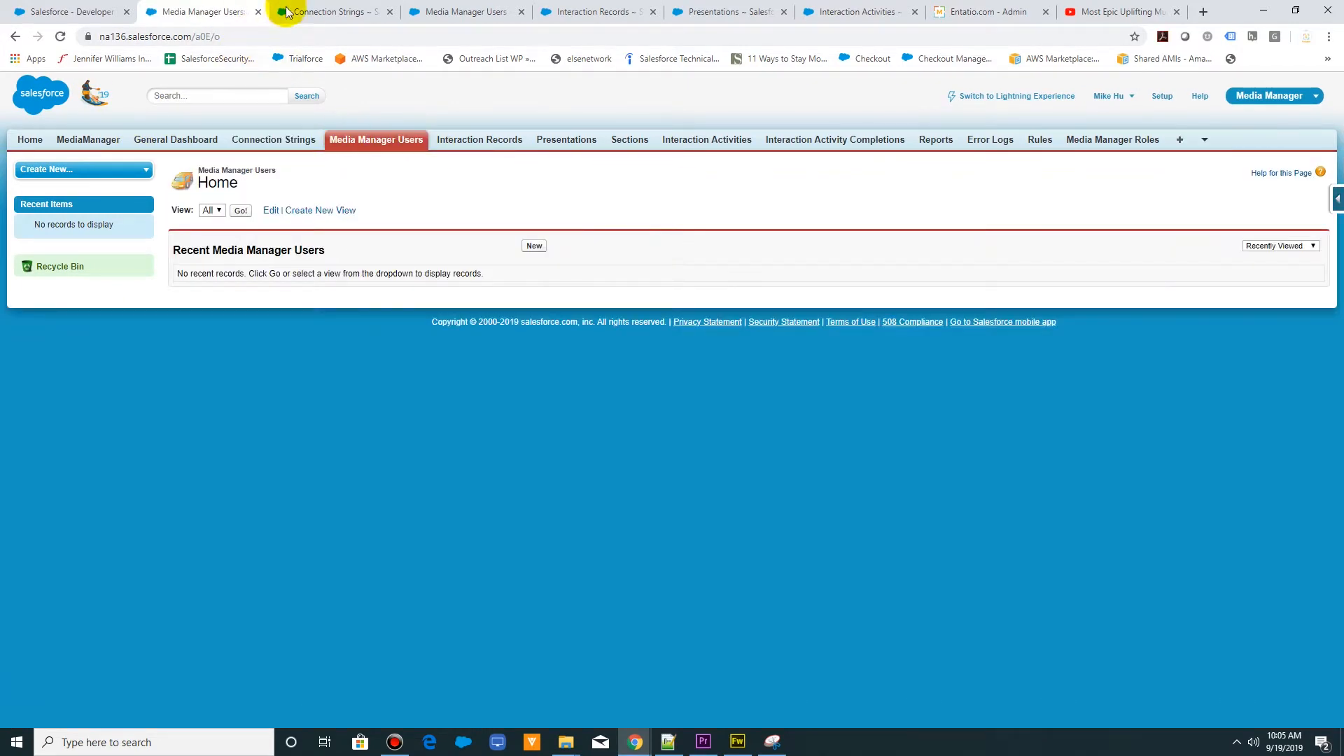
pyautogui.click(325, 12)
pyautogui.click(455, 12)
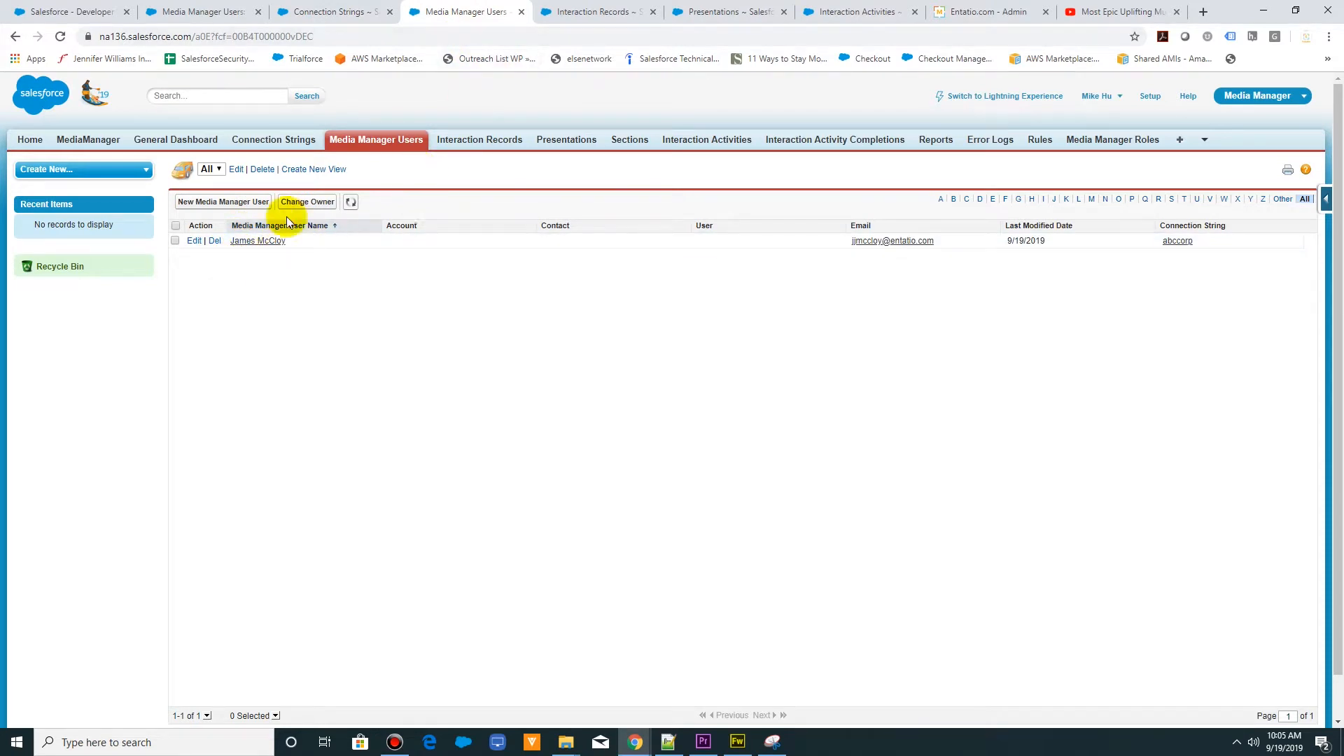
pyautogui.click(559, 13)
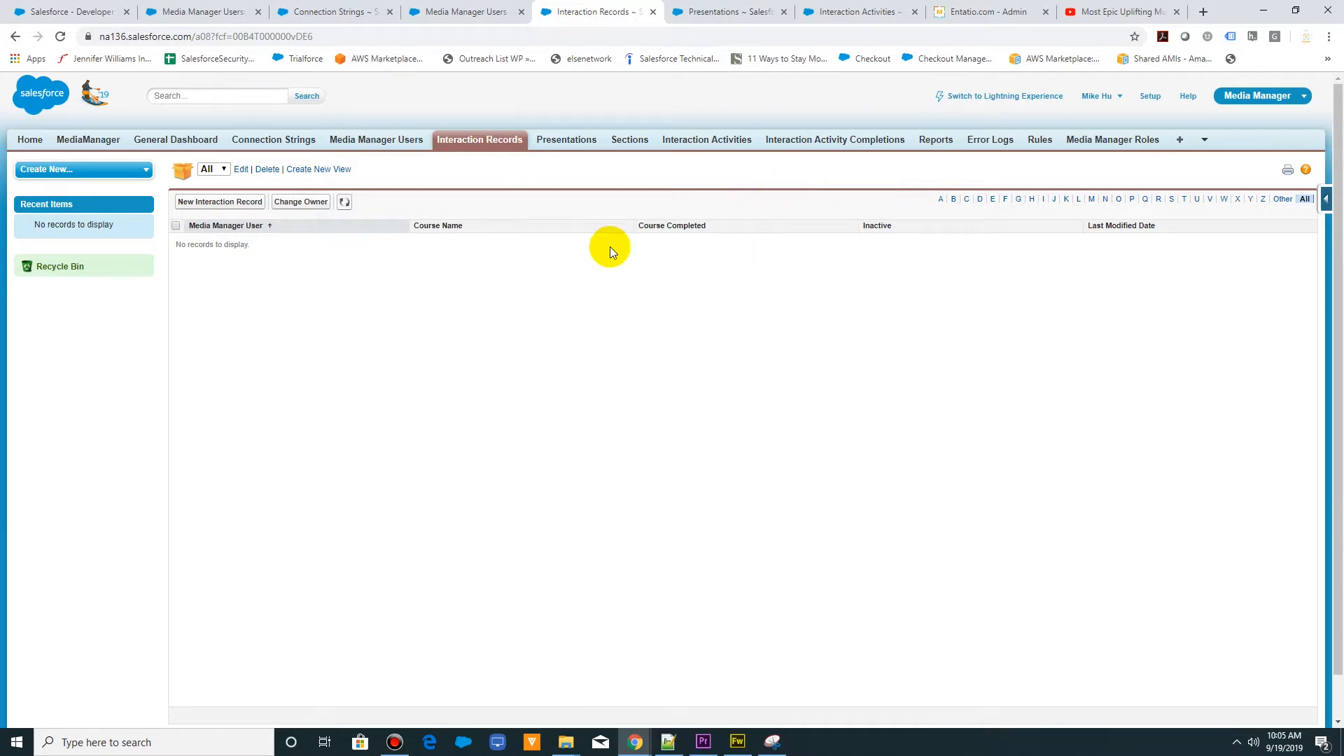
pyautogui.click(728, 12)
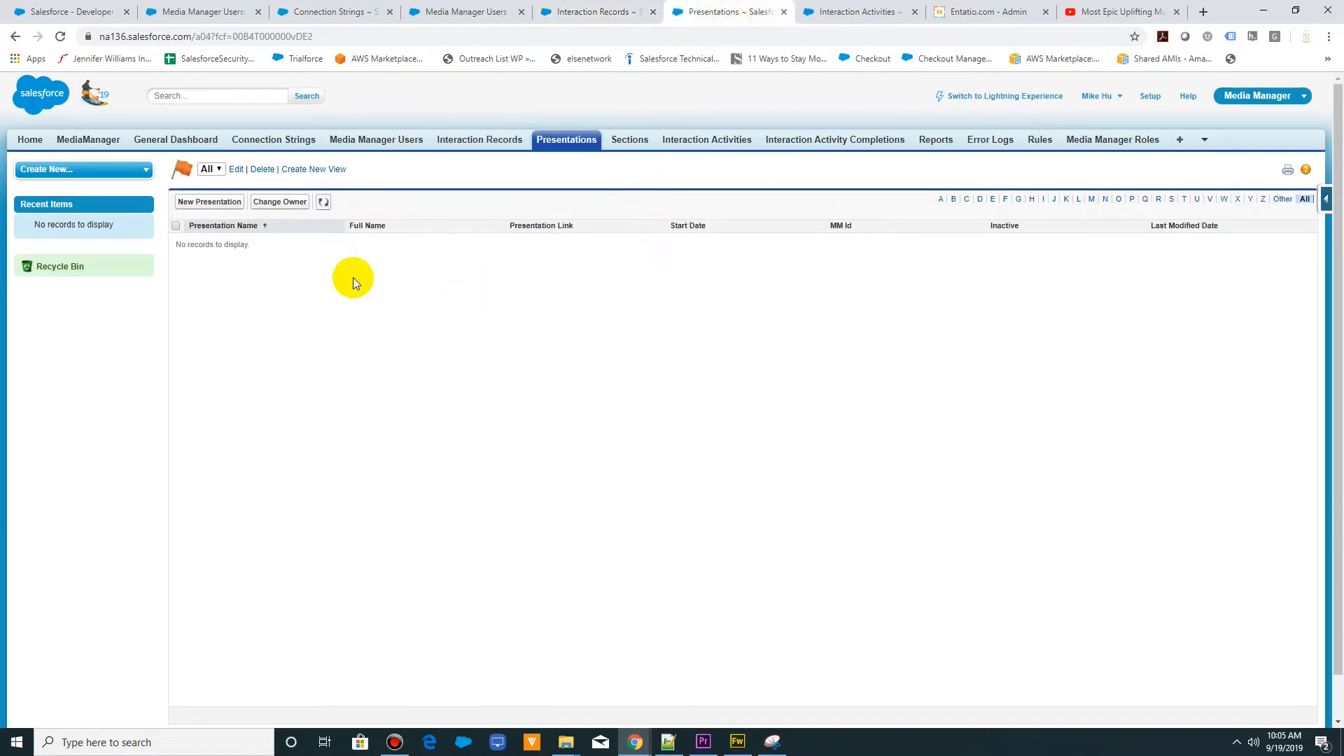
pyautogui.click(845, 11)
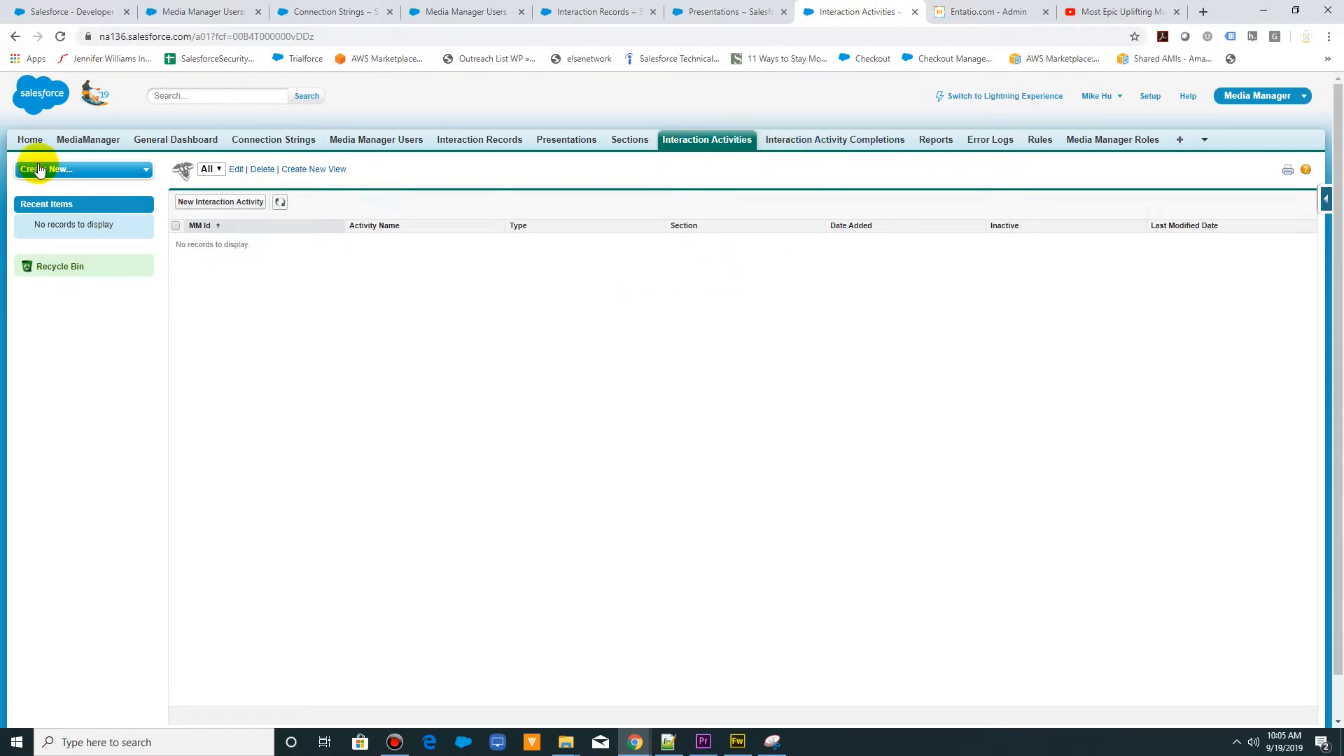
# - Return to the embedded Media Manager page and close the six other Salesforce browser pages
pyautogui.click(90, 12)
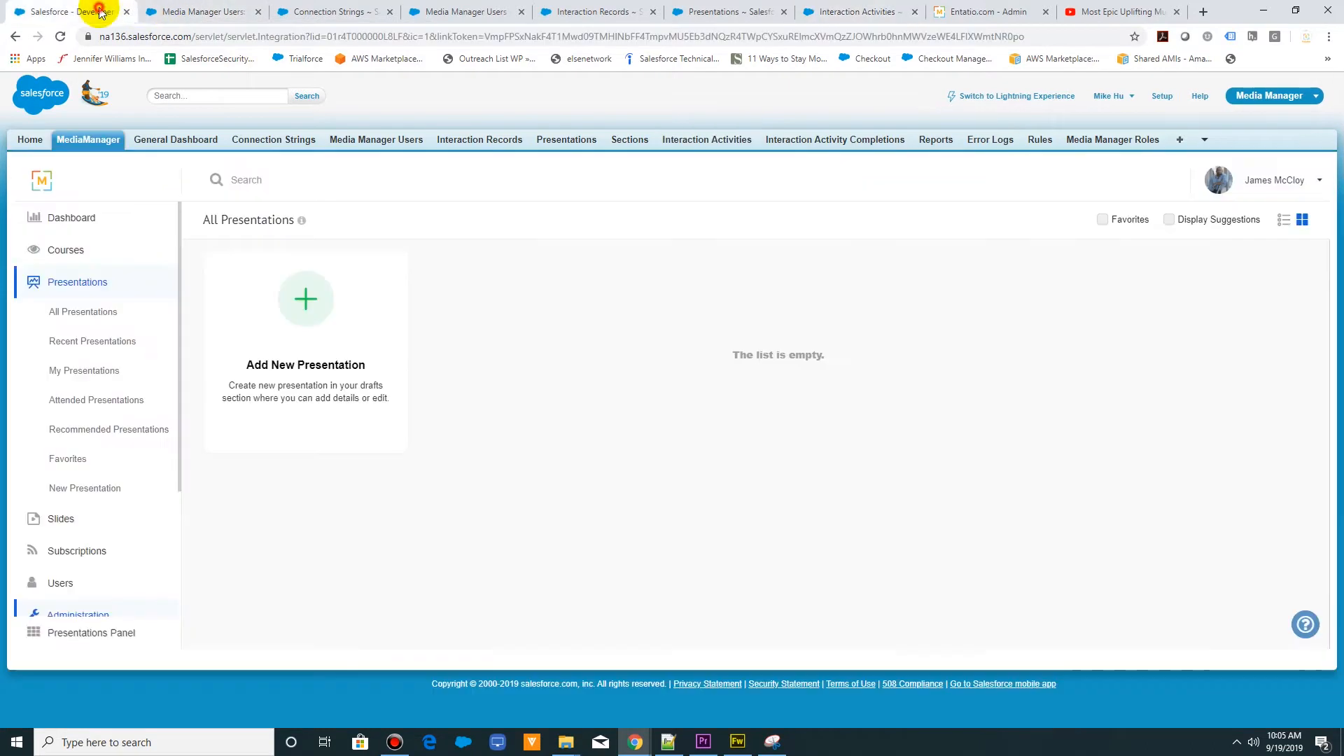
pyautogui.click(258, 12)
pyautogui.click(259, 12)
pyautogui.click(259, 12)
pyautogui.click(259, 12)
pyautogui.click(258, 12)
pyautogui.click(259, 12)
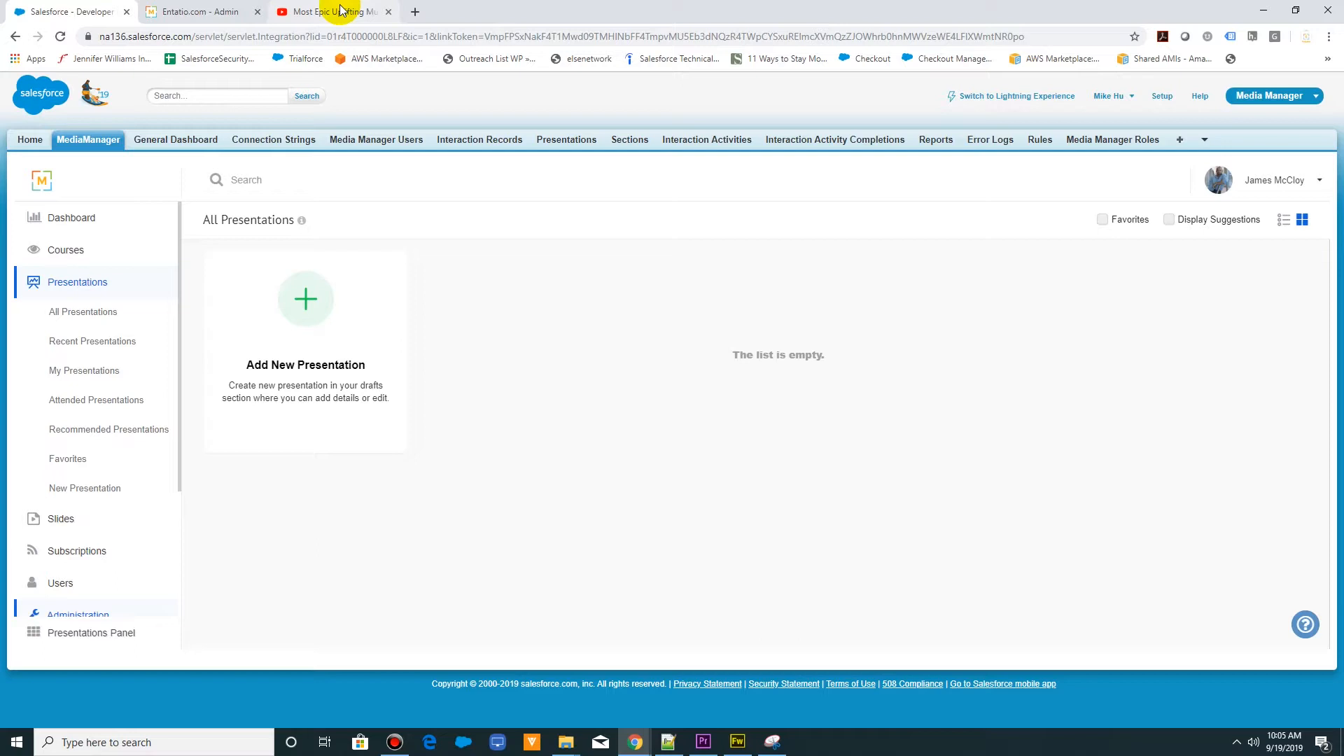
# - Play the YouTube video "Most Epic Uplifting Music" and return to Media Manager in Salesforce
pyautogui.click(341, 10)
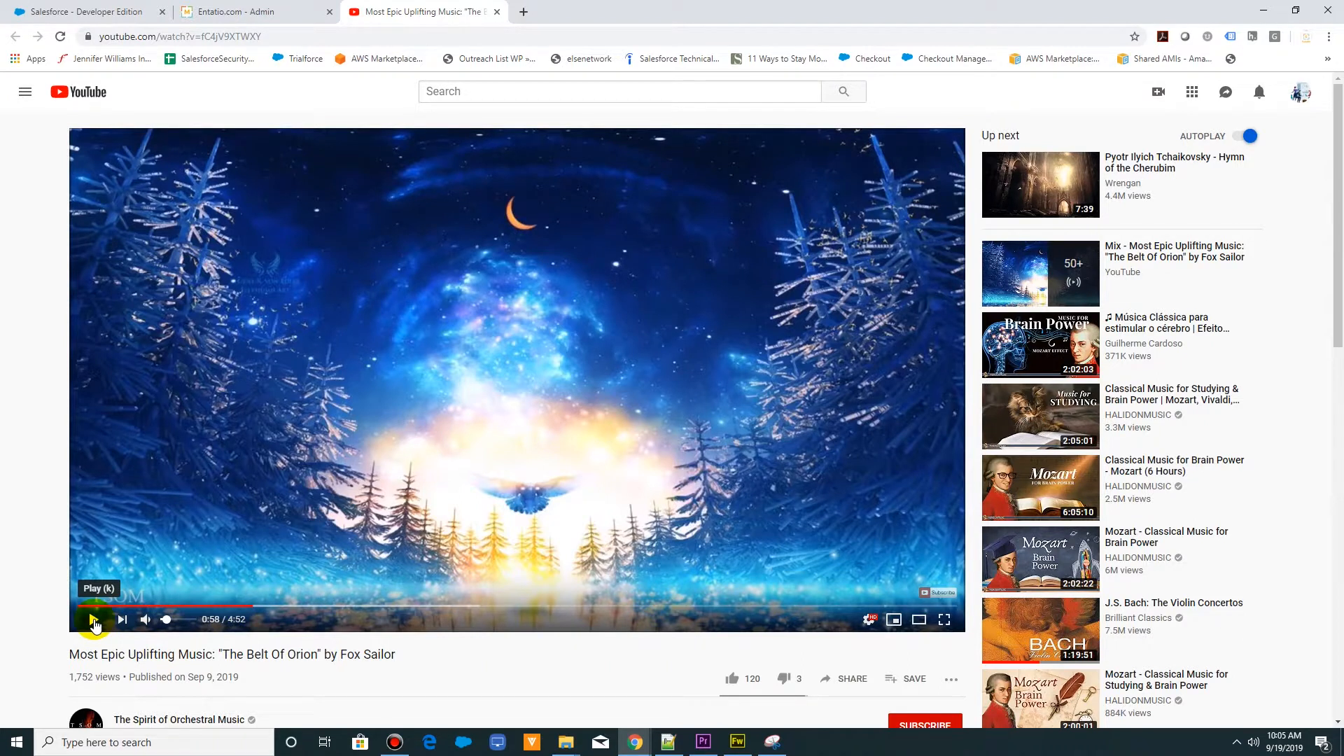
pyautogui.click(94, 620)
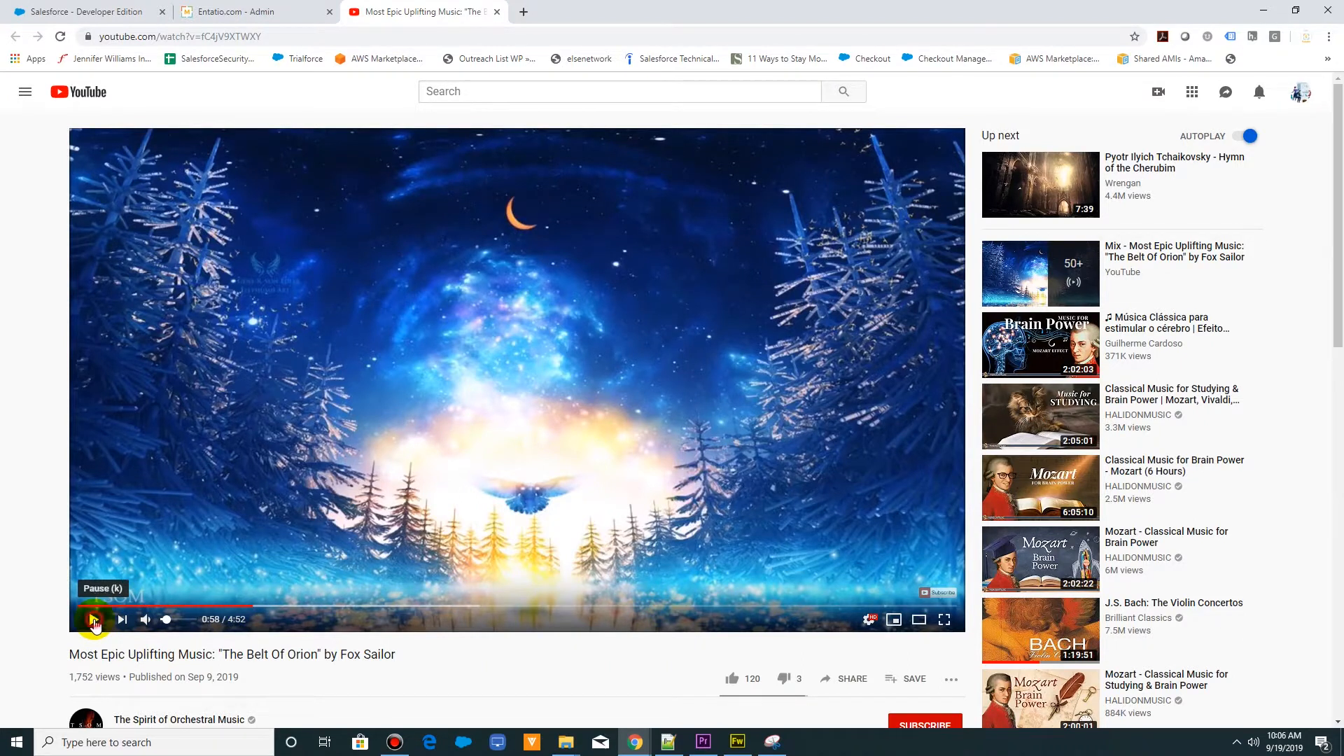
pyautogui.click(114, 14)
# - Start a new presentation and title it "Presentation Effectiveness Training"
pyautogui.click(315, 314)
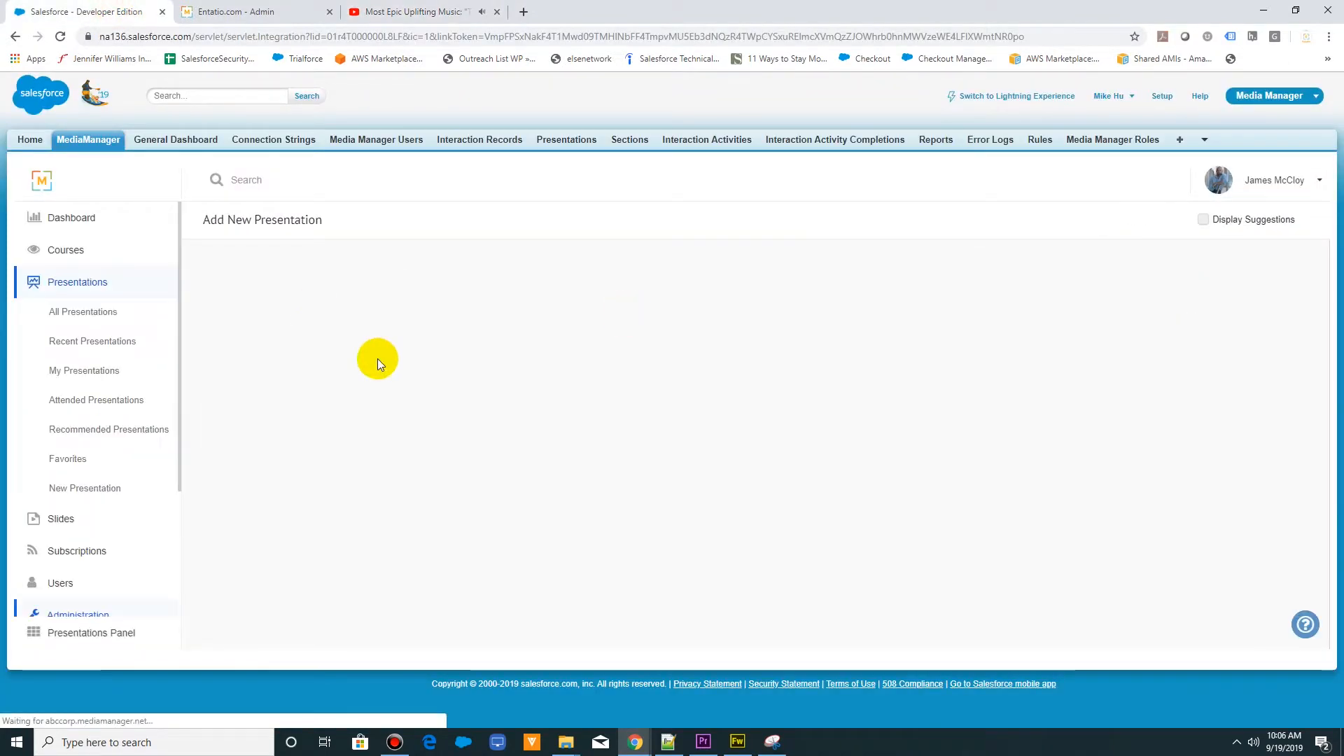
pyautogui.click(609, 349)
pyautogui.write('Preze')
pyautogui.press('BackSpace')
pyautogui.press('BackSpace')
pyautogui.write('s')
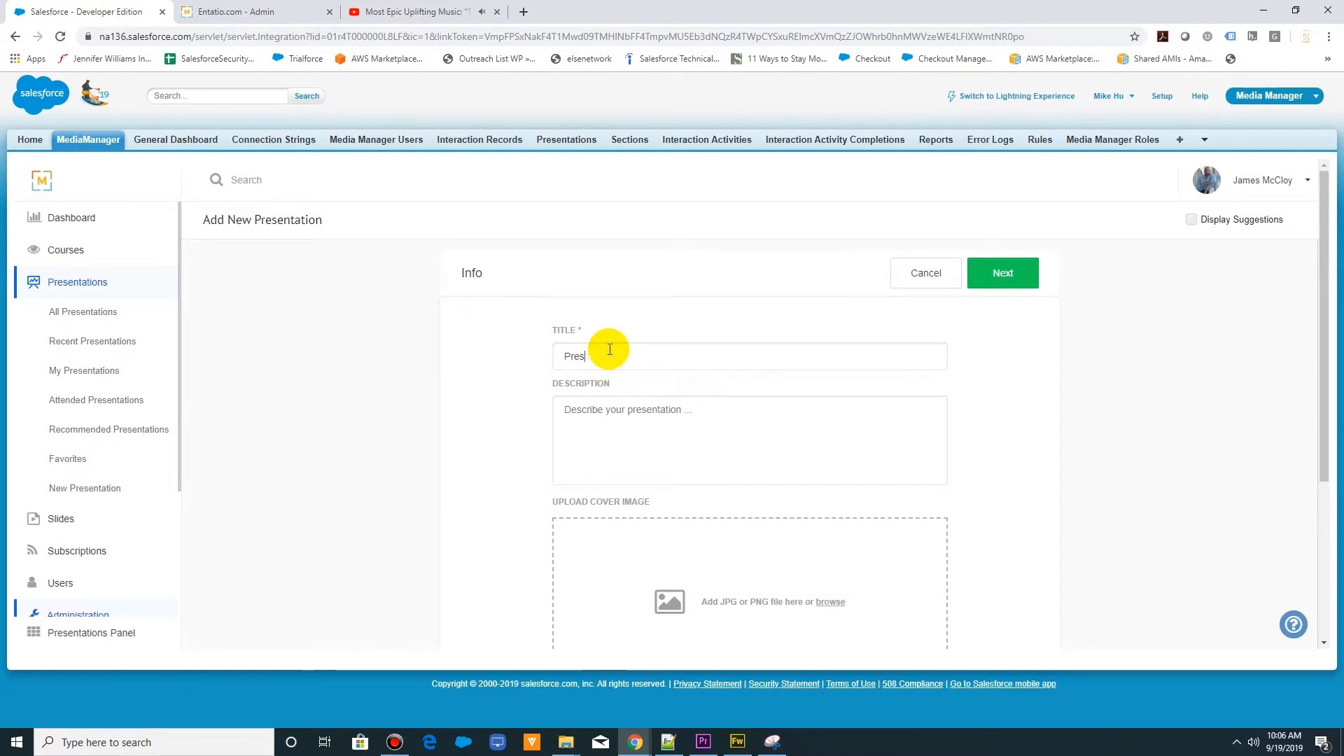
pyautogui.write('ent')
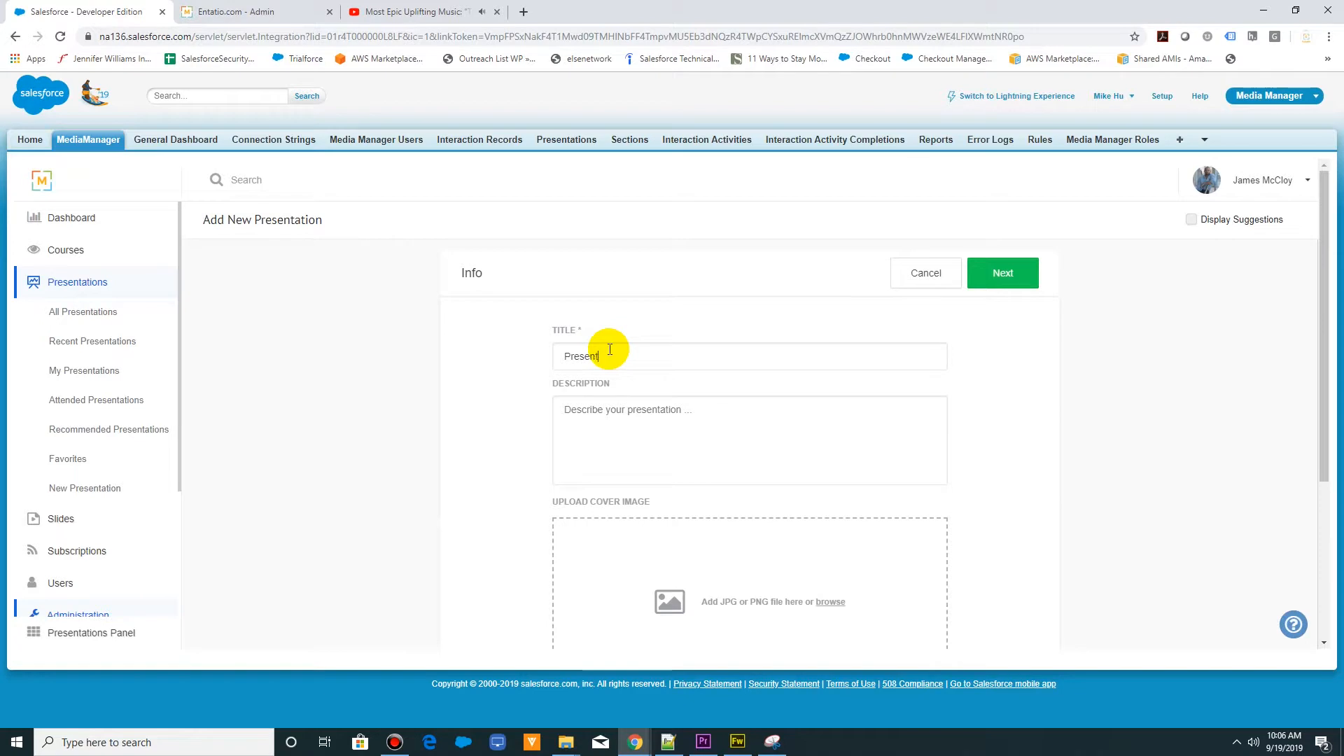
pyautogui.write('ation Effectiveness Training')
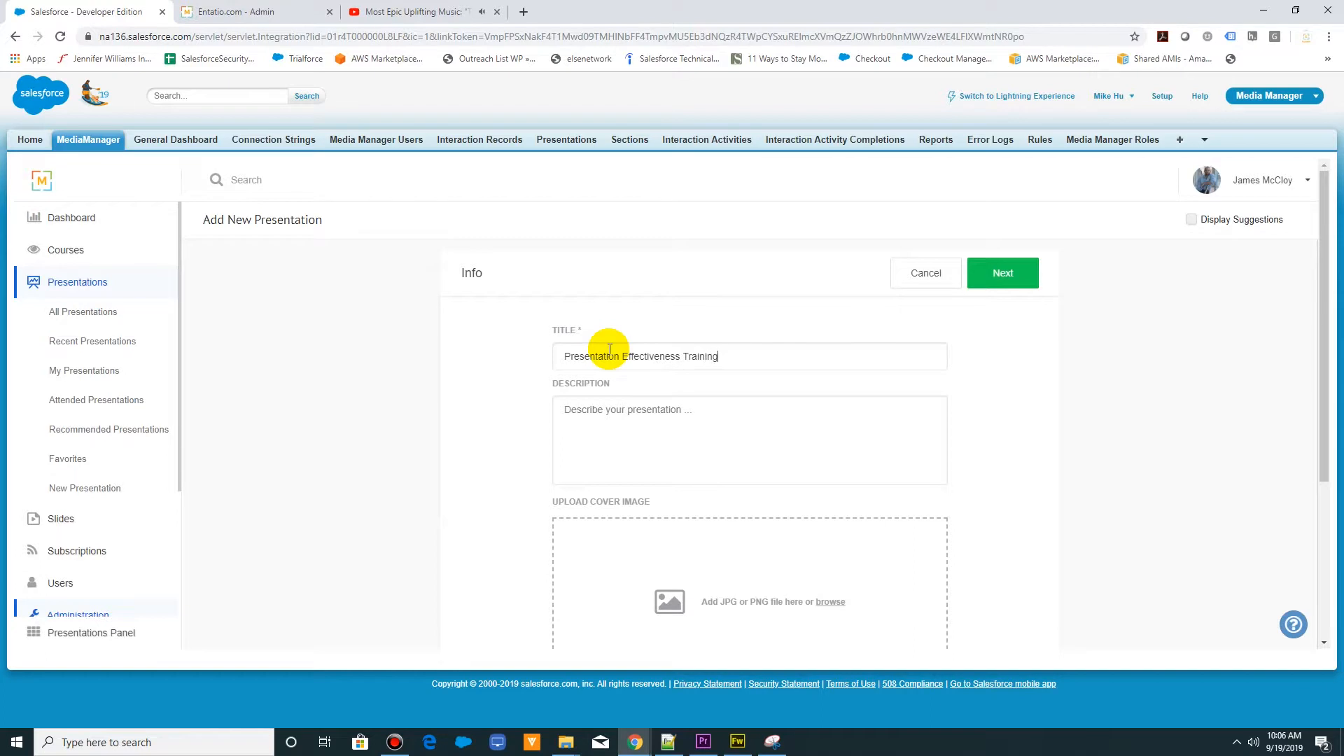
# - Add the keyword "easy win for sems" to the presentation and continue to adding slides
pyautogui.scroll(-4, 468, 480)
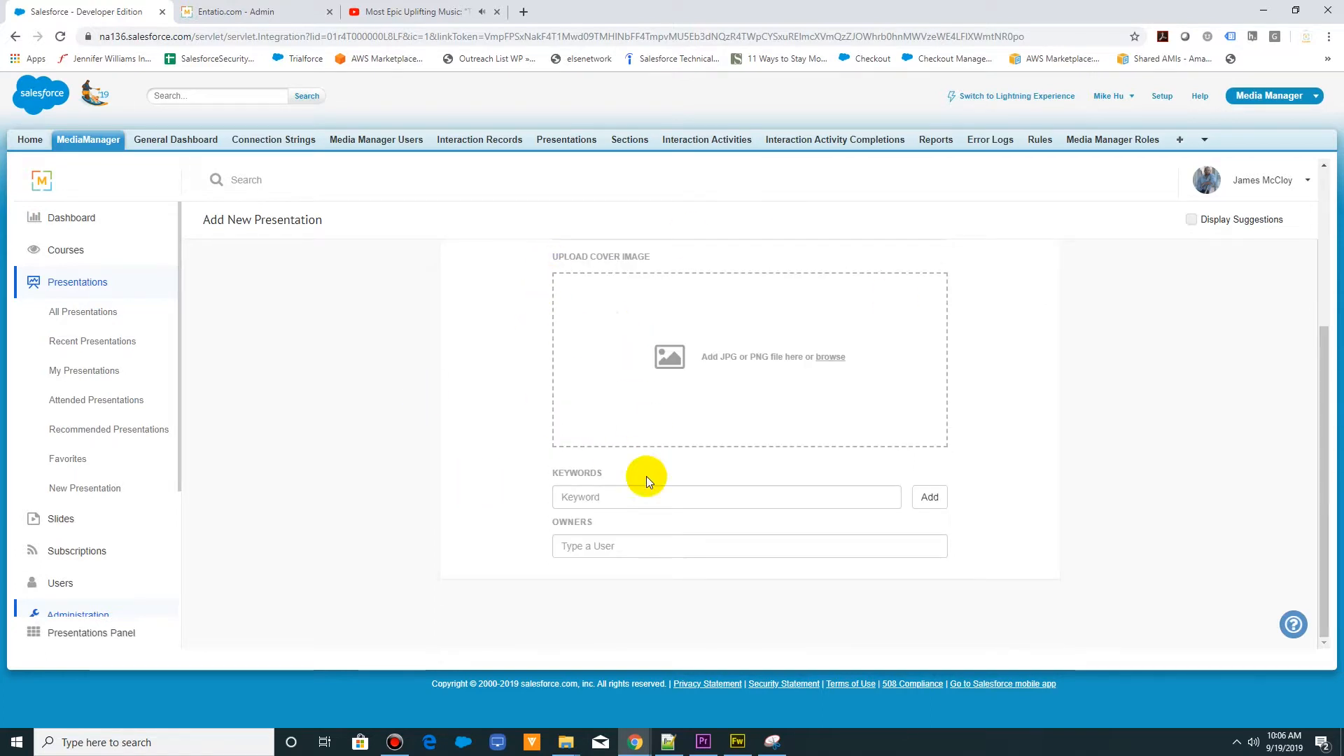
pyautogui.click(628, 492)
pyautogui.write('easy win for sem')
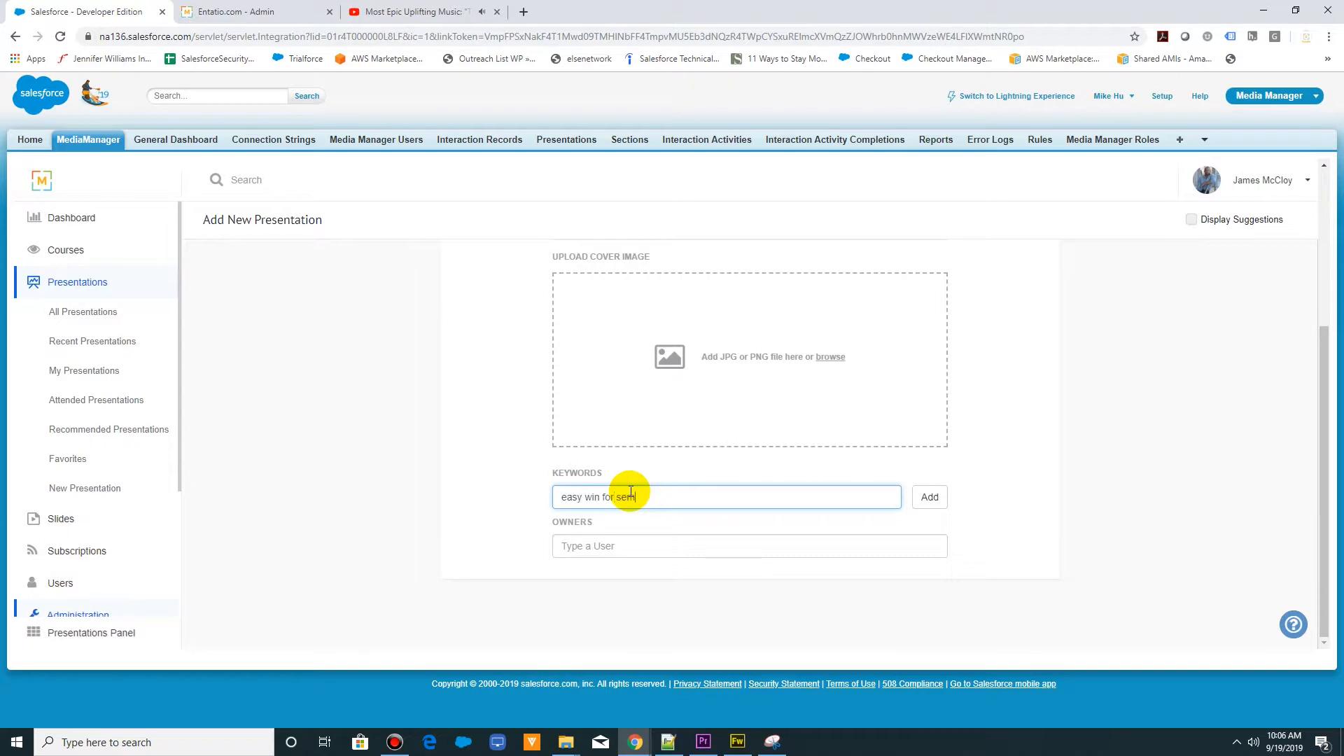
pyautogui.write('s')
pyautogui.press('Return')
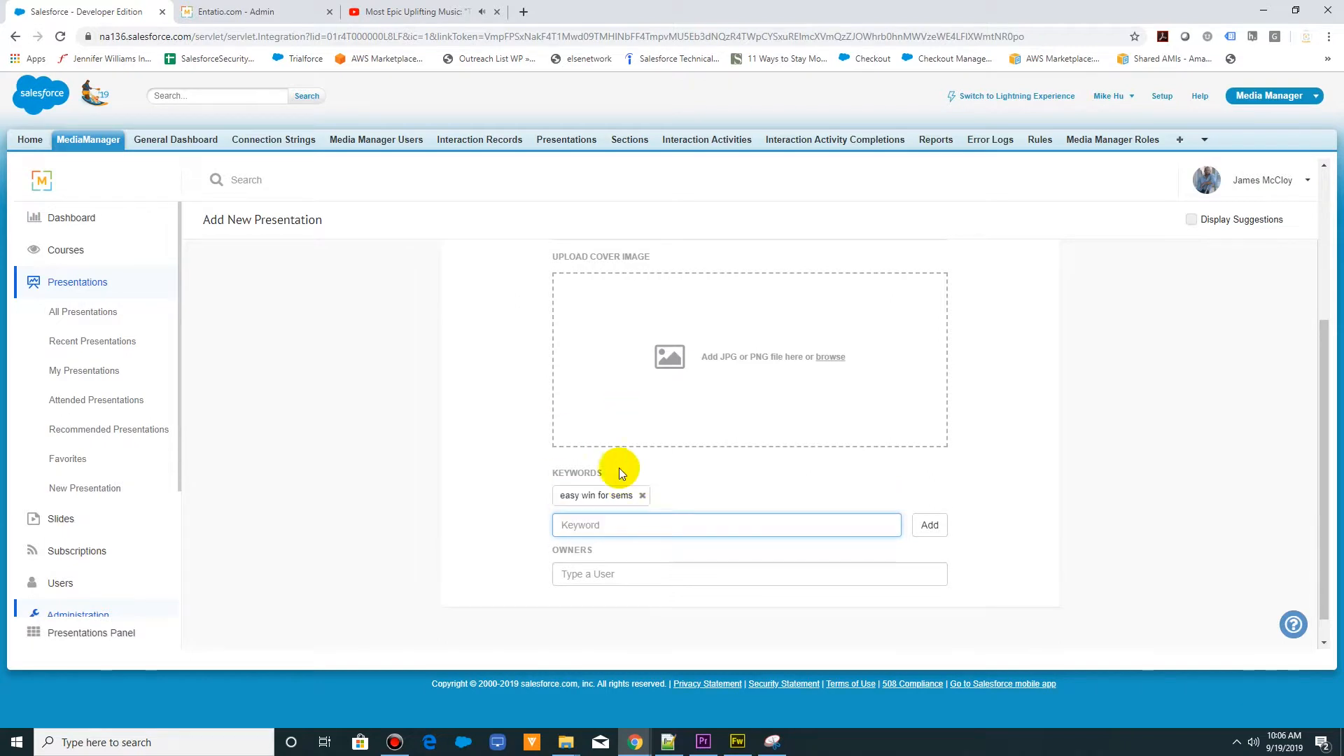
pyautogui.scroll(4, 992, 480)
pyautogui.click(1002, 273)
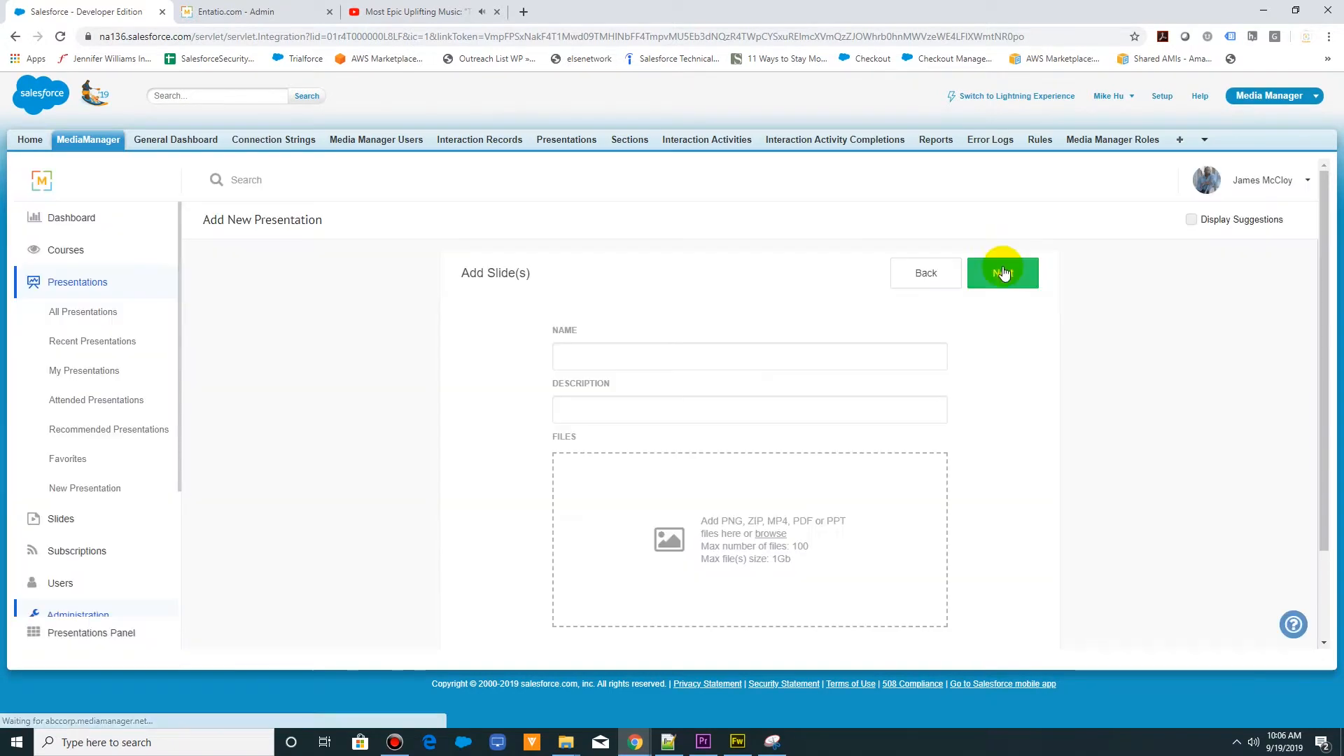
# - Name the slide entry "1", add Presentations-Tips.ppt from the desktop, and check its slide-splitting options
pyautogui.click(726, 353)
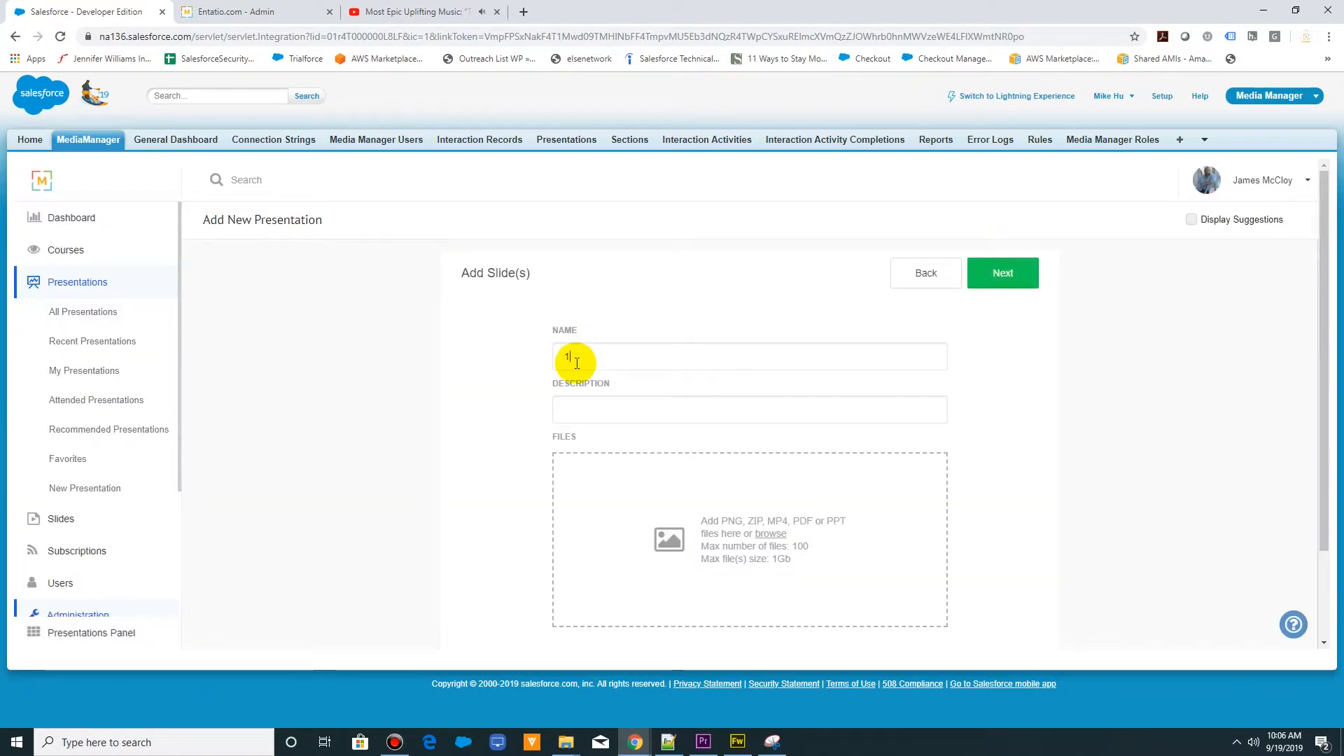
pyautogui.doubleClick(807, 19)
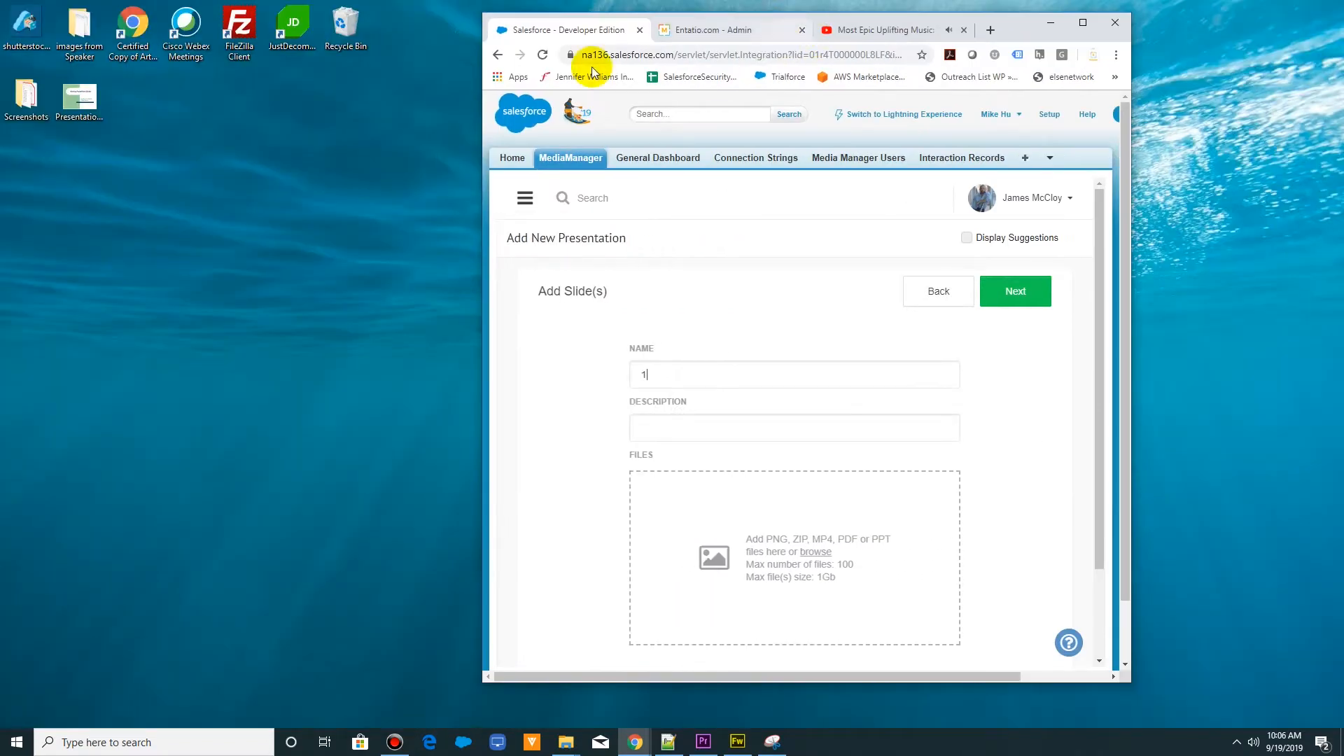
pyautogui.moveTo(98, 106); pyautogui.dragTo(812, 560)
pyautogui.click(1082, 23)
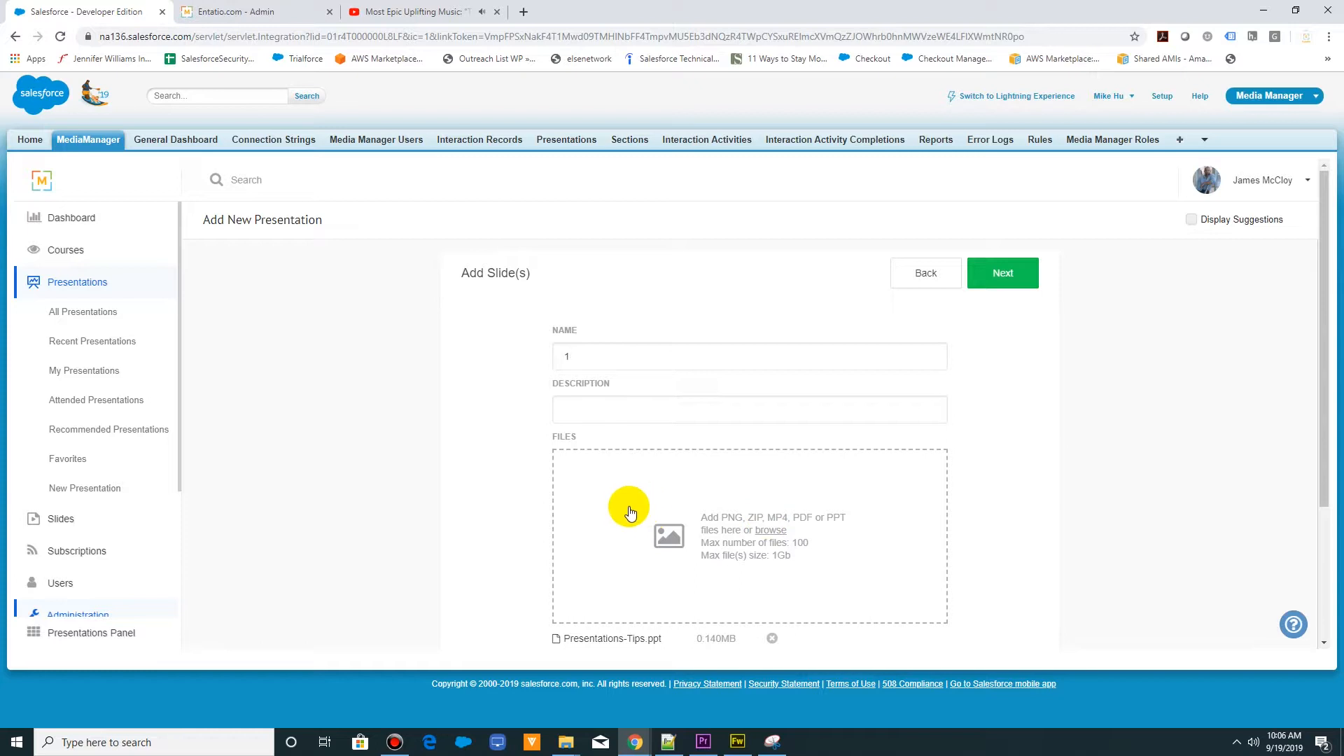
pyautogui.scroll(-3, 721, 497)
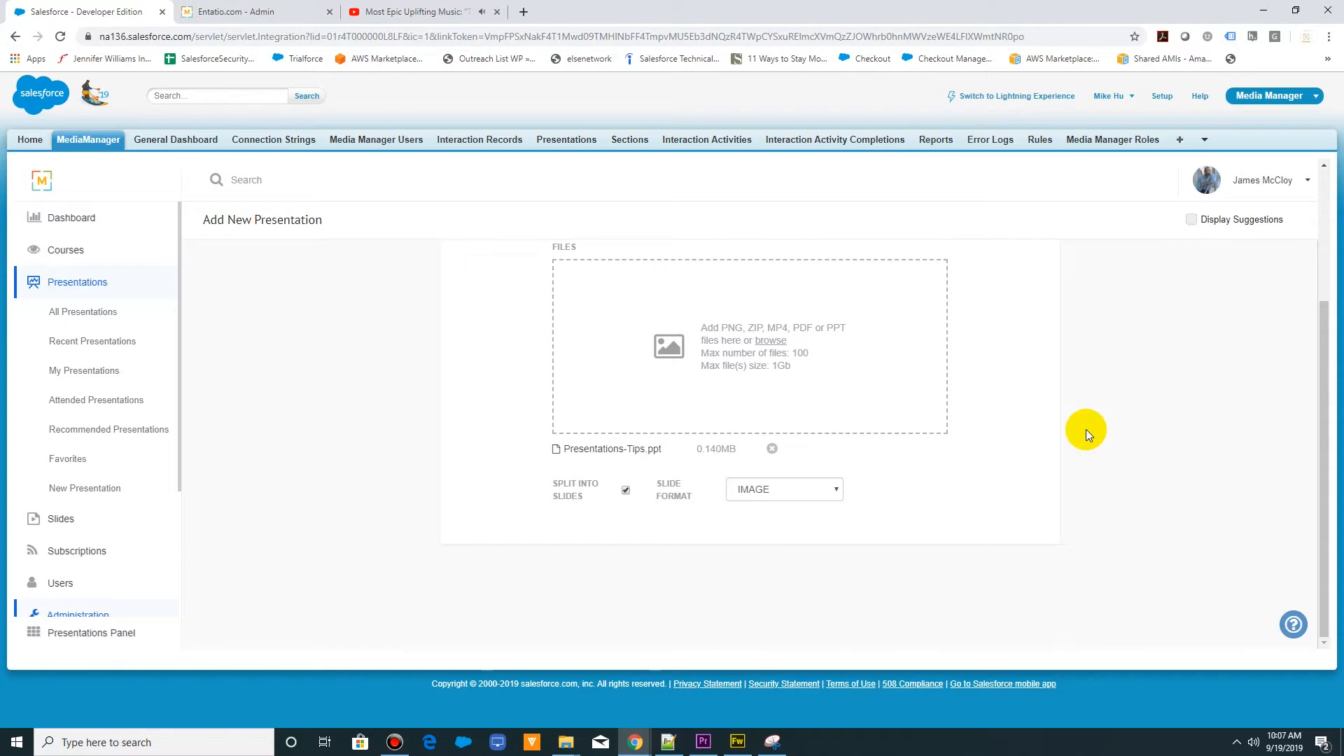
pyautogui.scroll(3, 1086, 430)
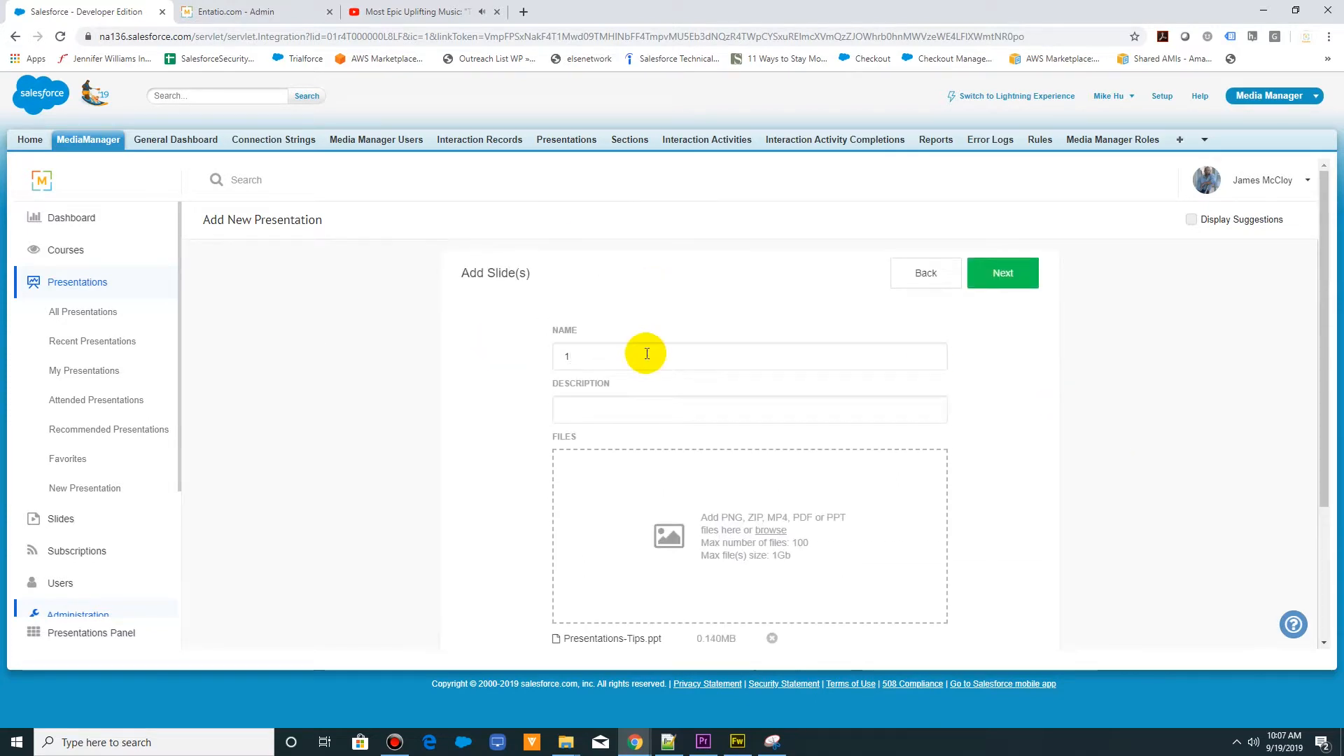
# - Proceed to the confirmation page, publish the presentation and dismiss the creation notice
pyautogui.click(991, 274)
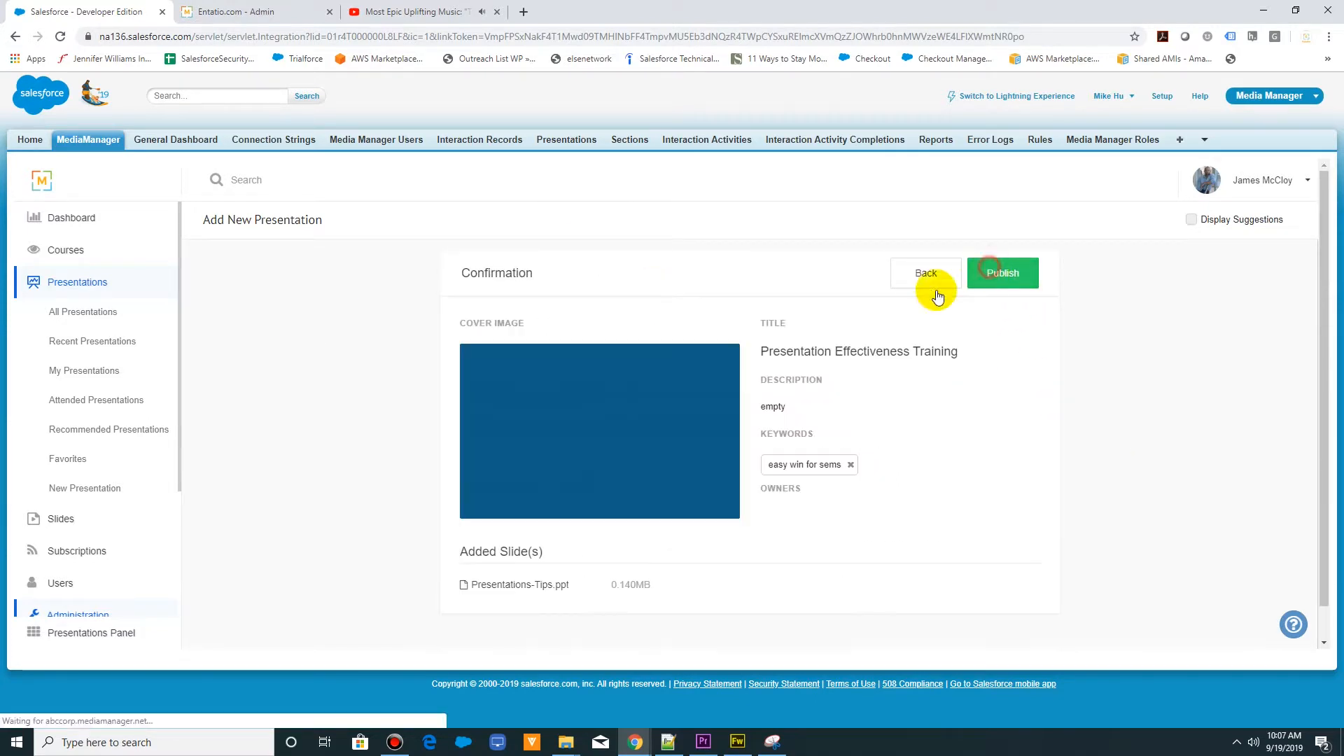
pyautogui.click(1009, 282)
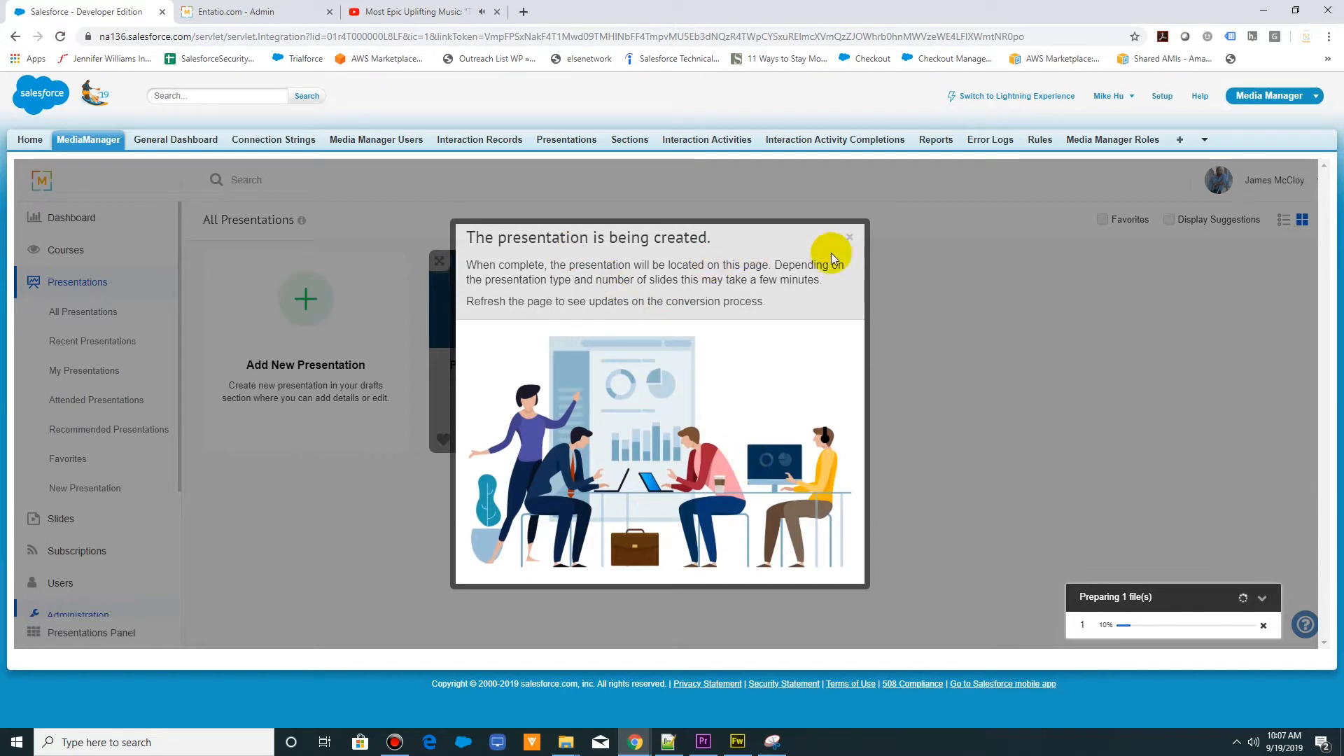
pyautogui.click(849, 238)
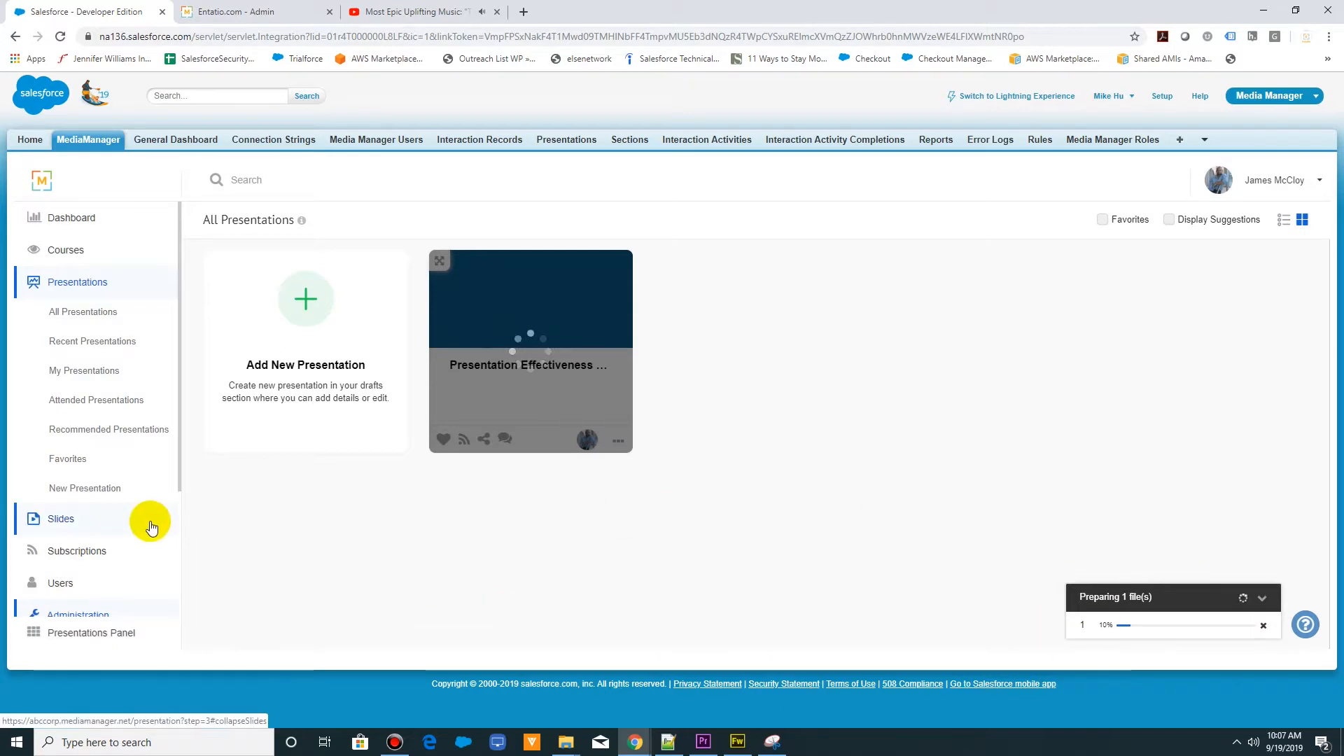
# - Create and save a new user group named "Presentation Effective Training"
pyautogui.click(70, 285)
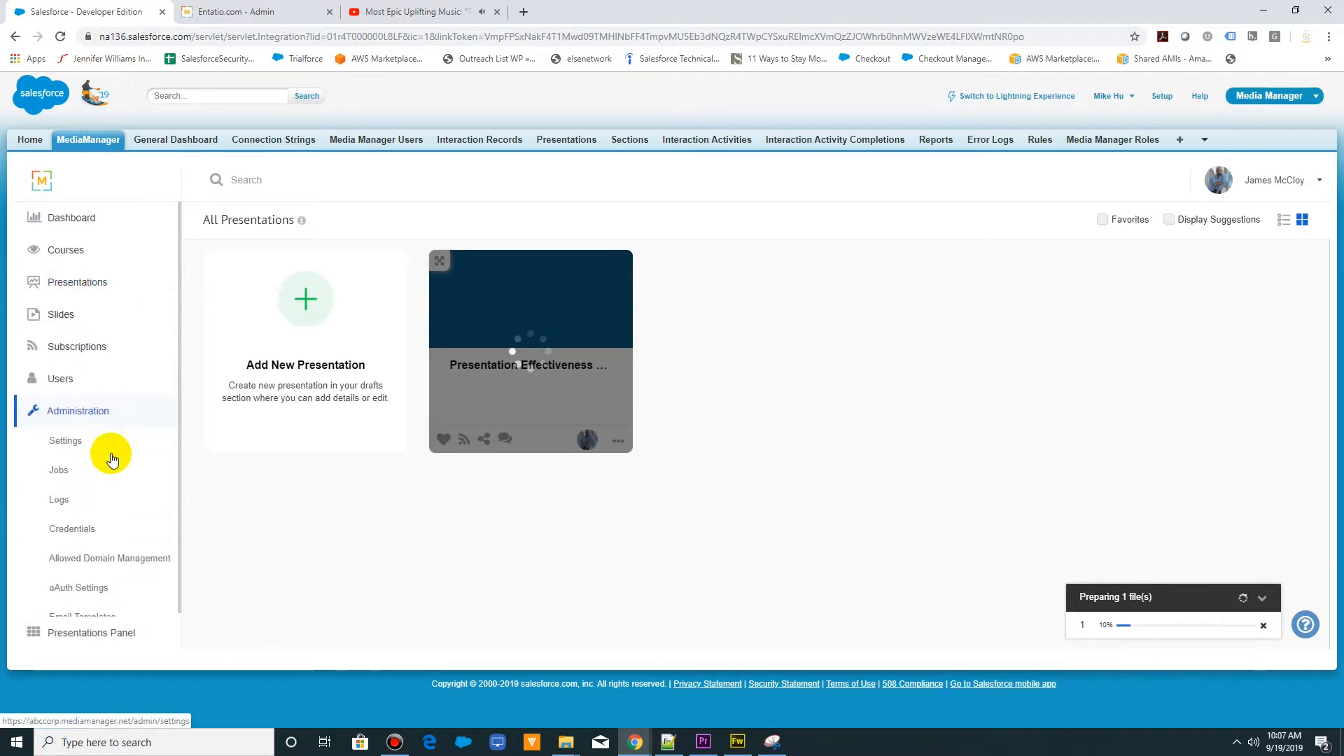
pyautogui.click(70, 385)
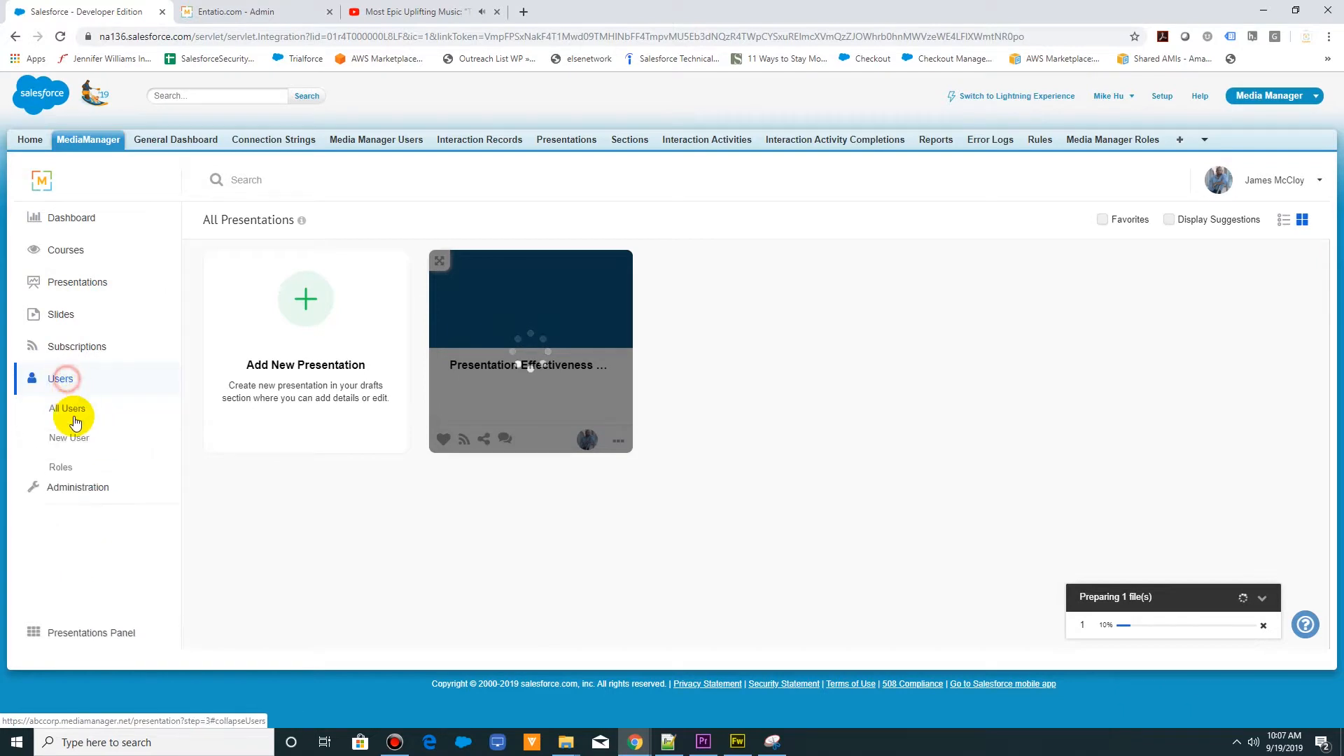
pyautogui.click(64, 501)
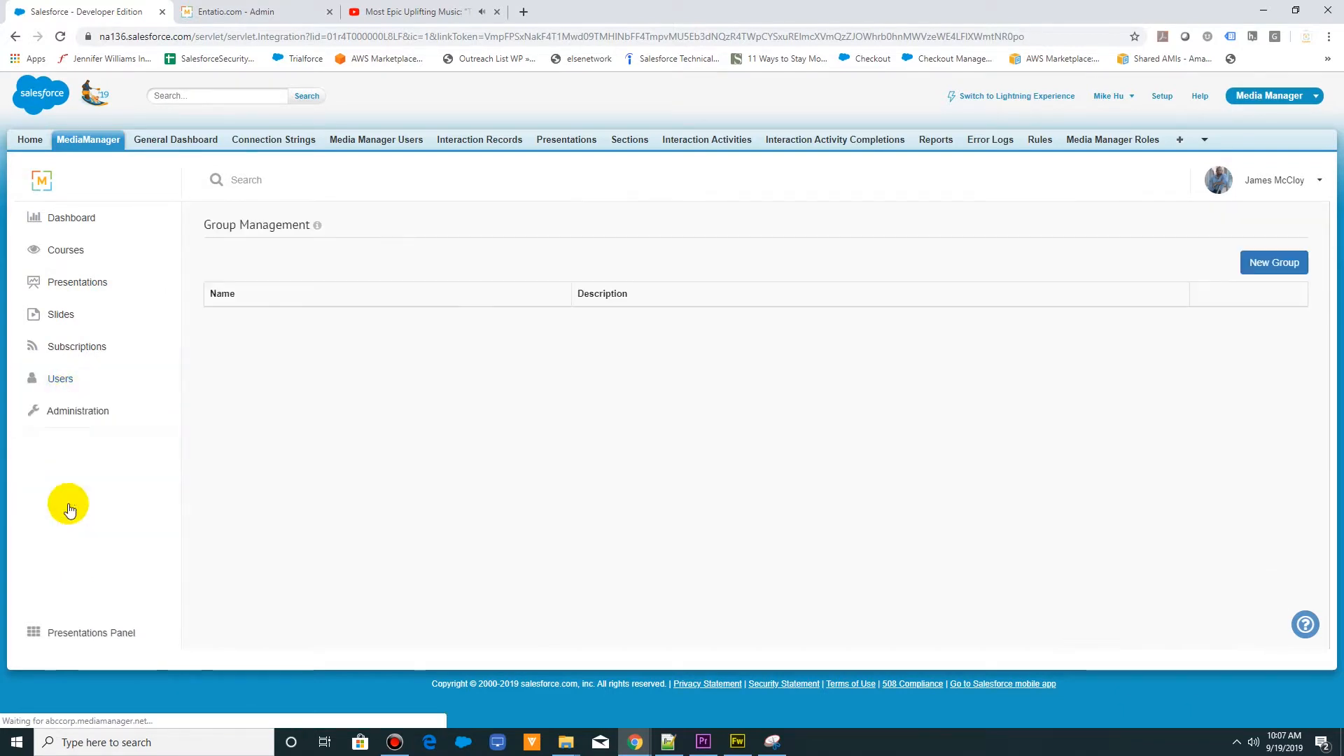
pyautogui.click(1239, 264)
pyautogui.click(409, 261)
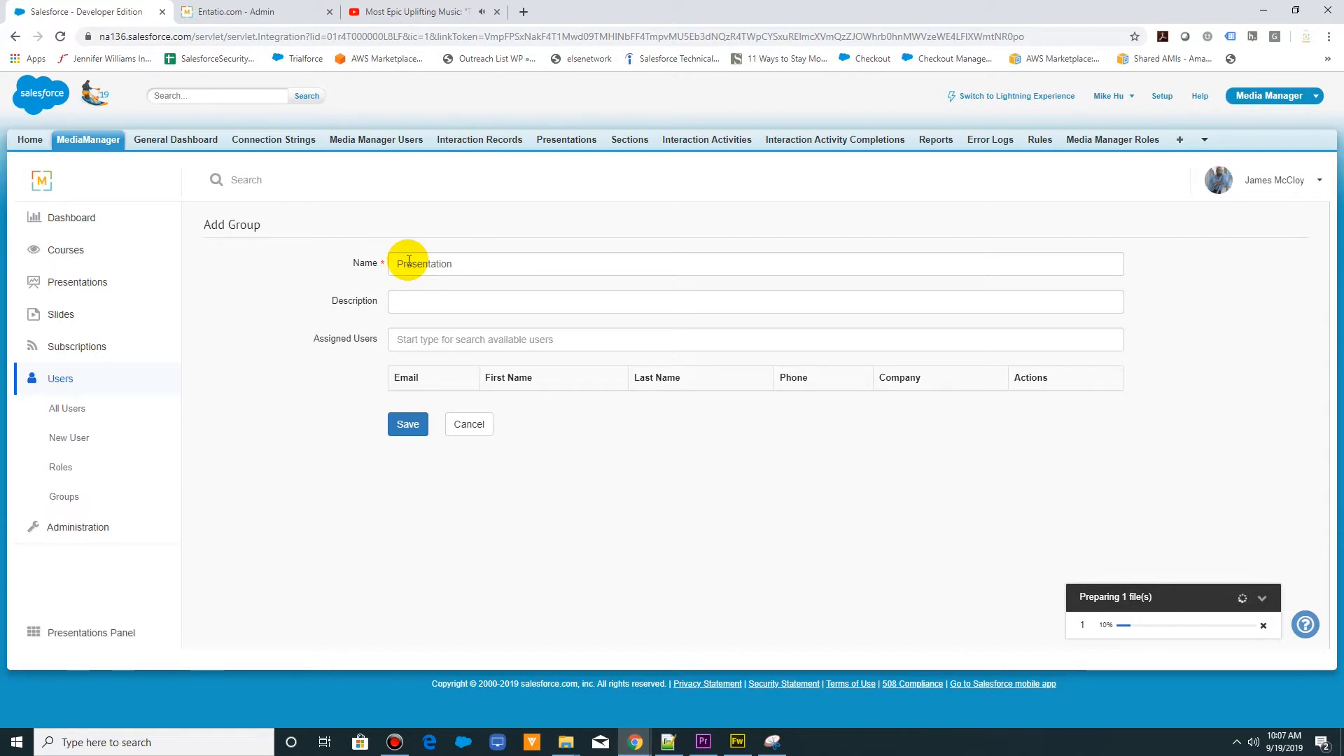
pyautogui.write('Effective Training')
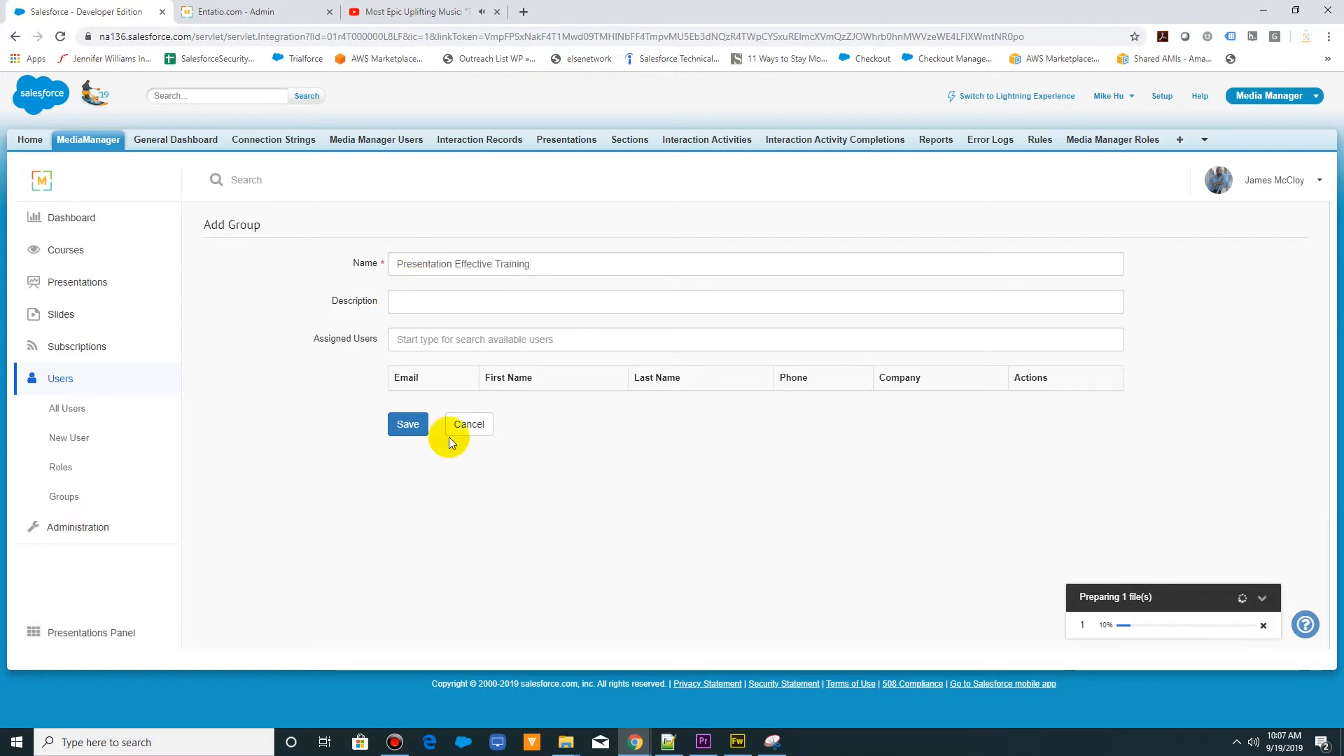
pyautogui.click(403, 425)
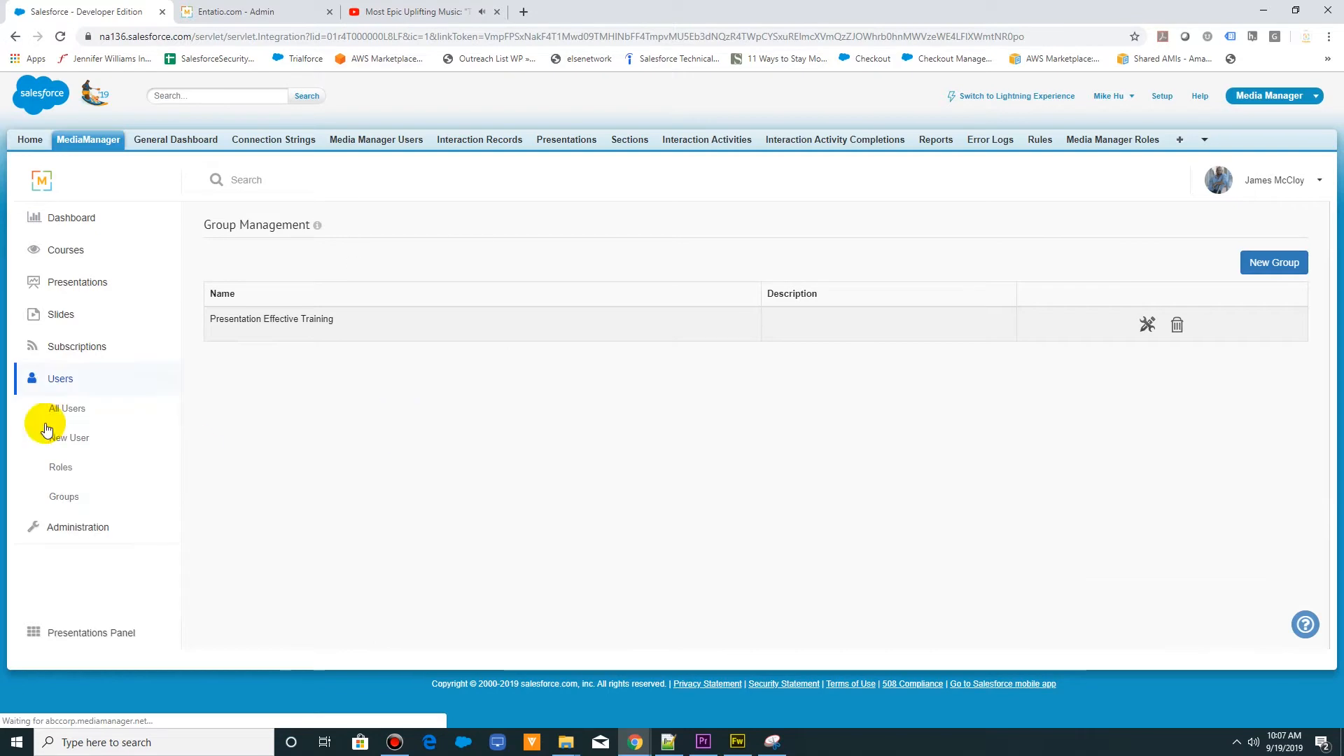
# - Assign the Super Admin user in the All Users list to the "Presentation Effective Training" group
pyautogui.click(75, 411)
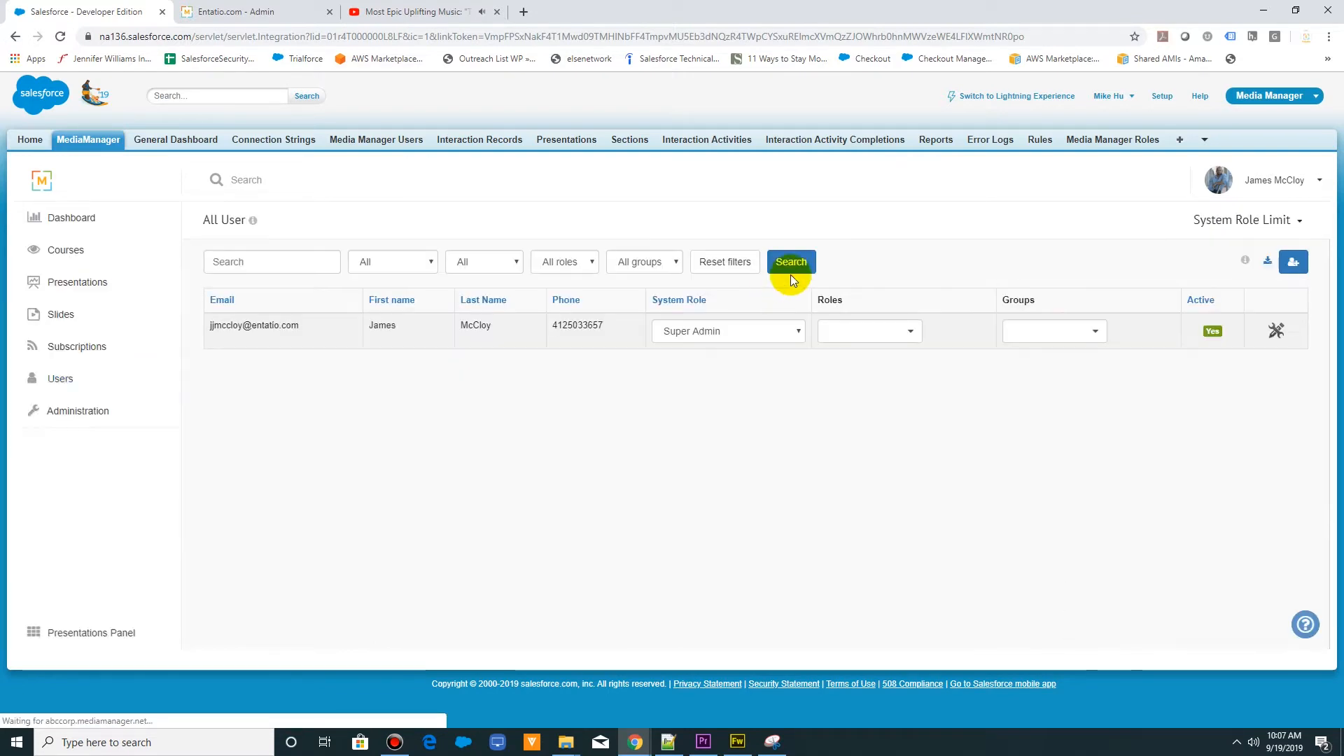
pyautogui.click(1057, 330)
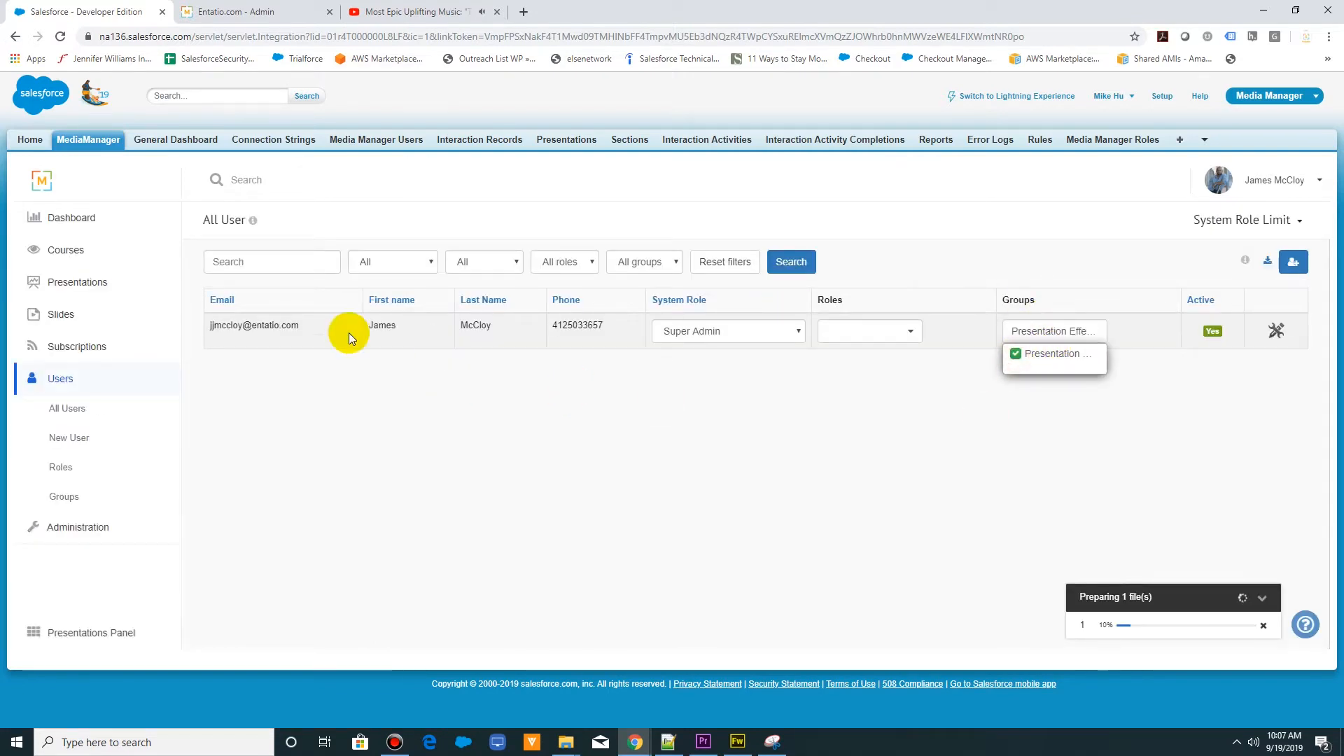
pyautogui.click(59, 379)
# - Start a new course and name it "Presentation Effectiveness Course"
pyautogui.click(64, 255)
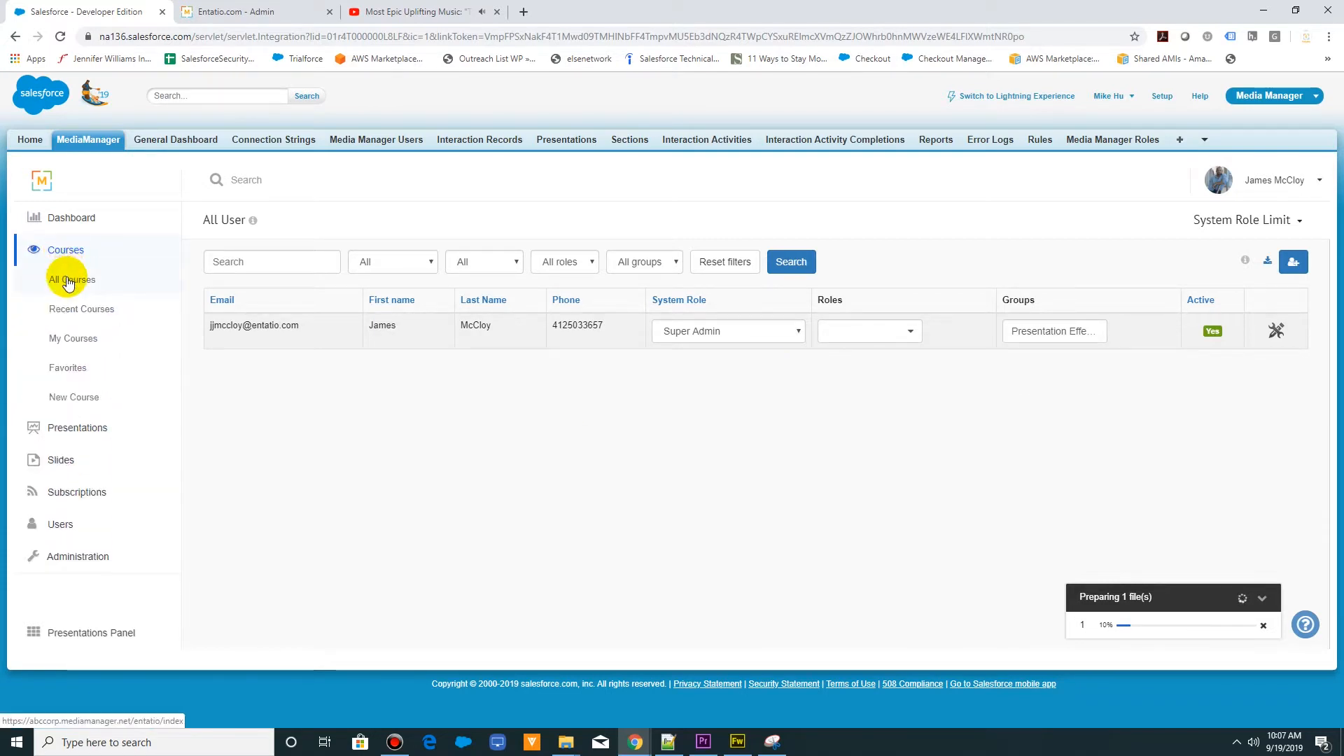
pyautogui.click(72, 399)
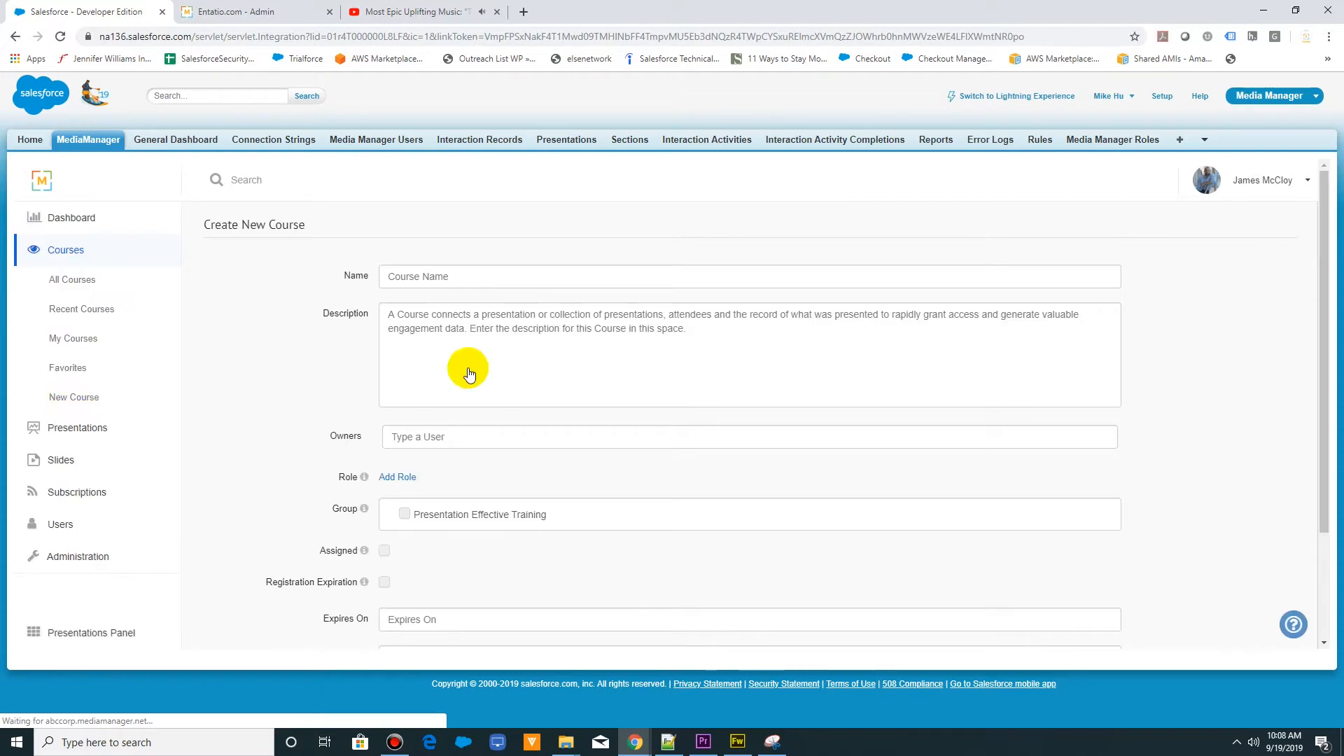
pyautogui.click(476, 275)
pyautogui.write('PO')
pyautogui.press('BackSpace')
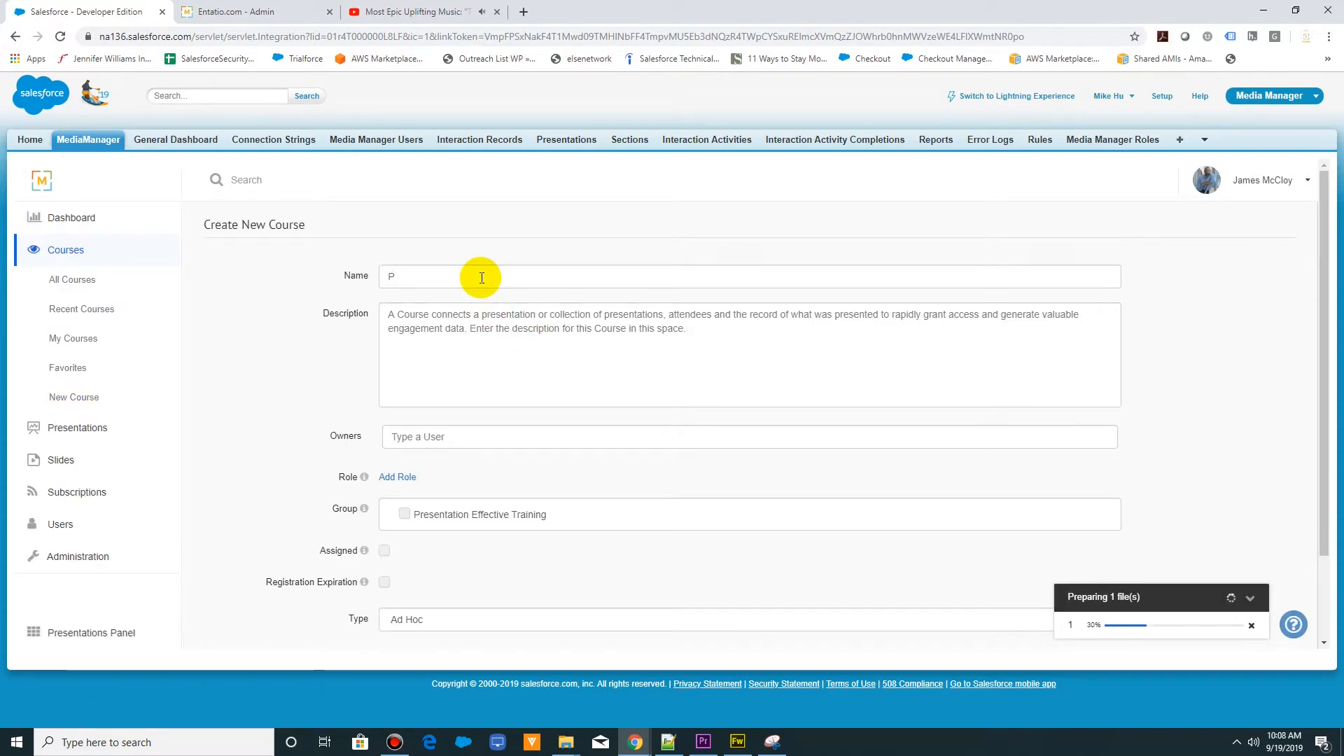
pyautogui.write('resentation Effectiveness Course')
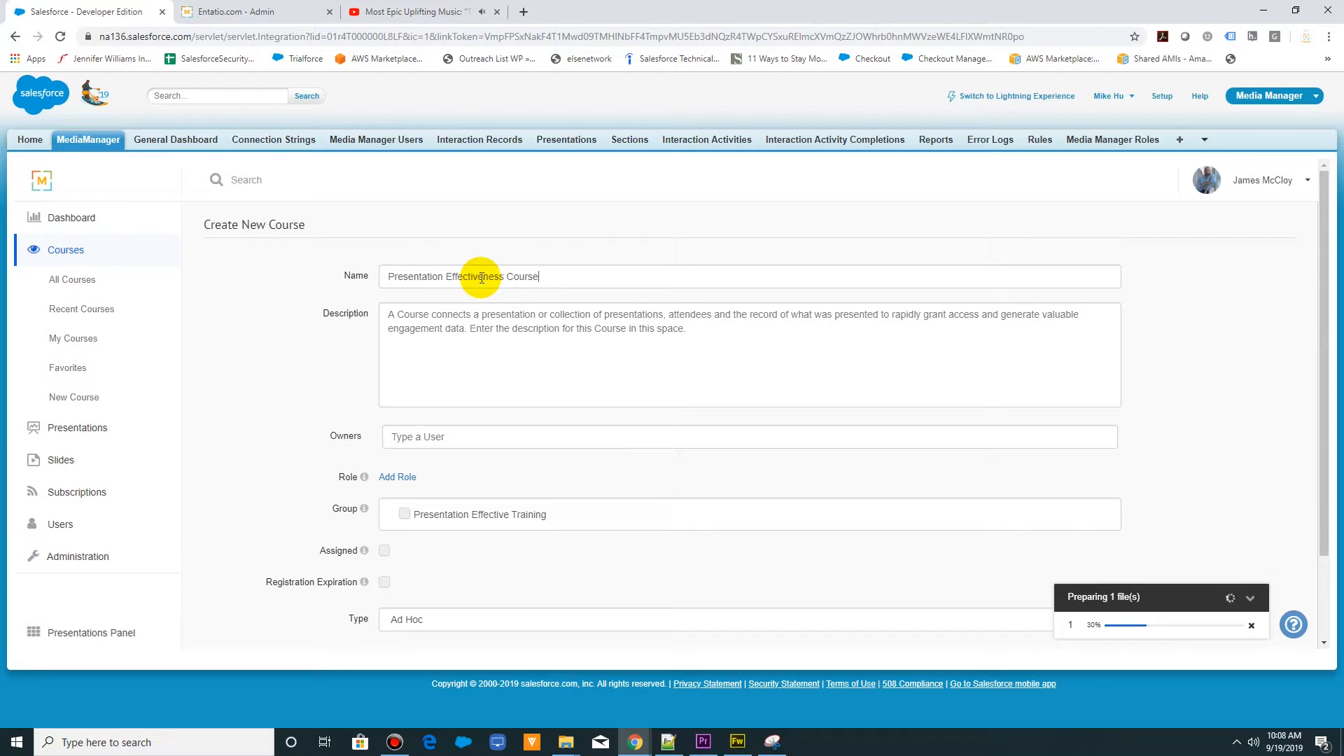
pyautogui.press('Tab')
# - Copy the course name into the description and select the "Presentation Effective Training" group for the course
pyautogui.moveTo(539, 277); pyautogui.dragTo(369, 280)
pyautogui.hotkey('ctrl', 'c')
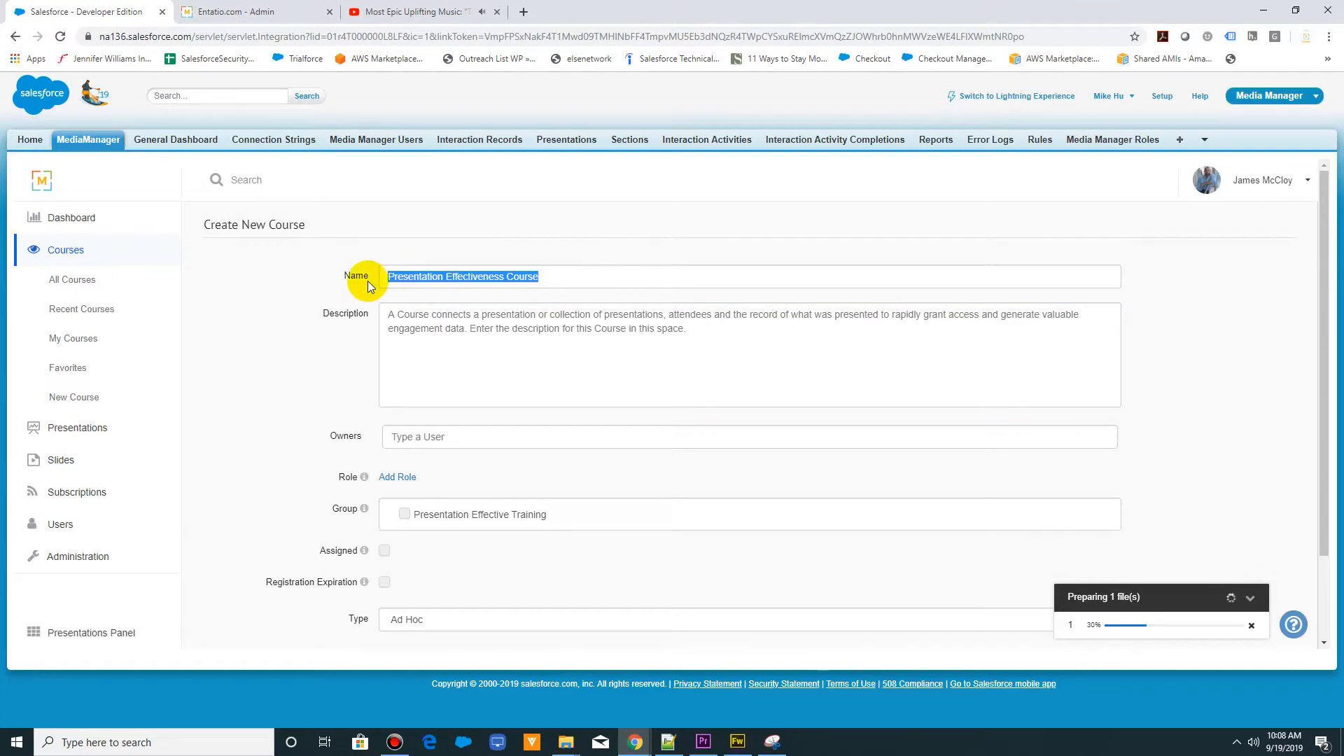
pyautogui.click(413, 322)
pyautogui.hotkey('ctrl', 'v')
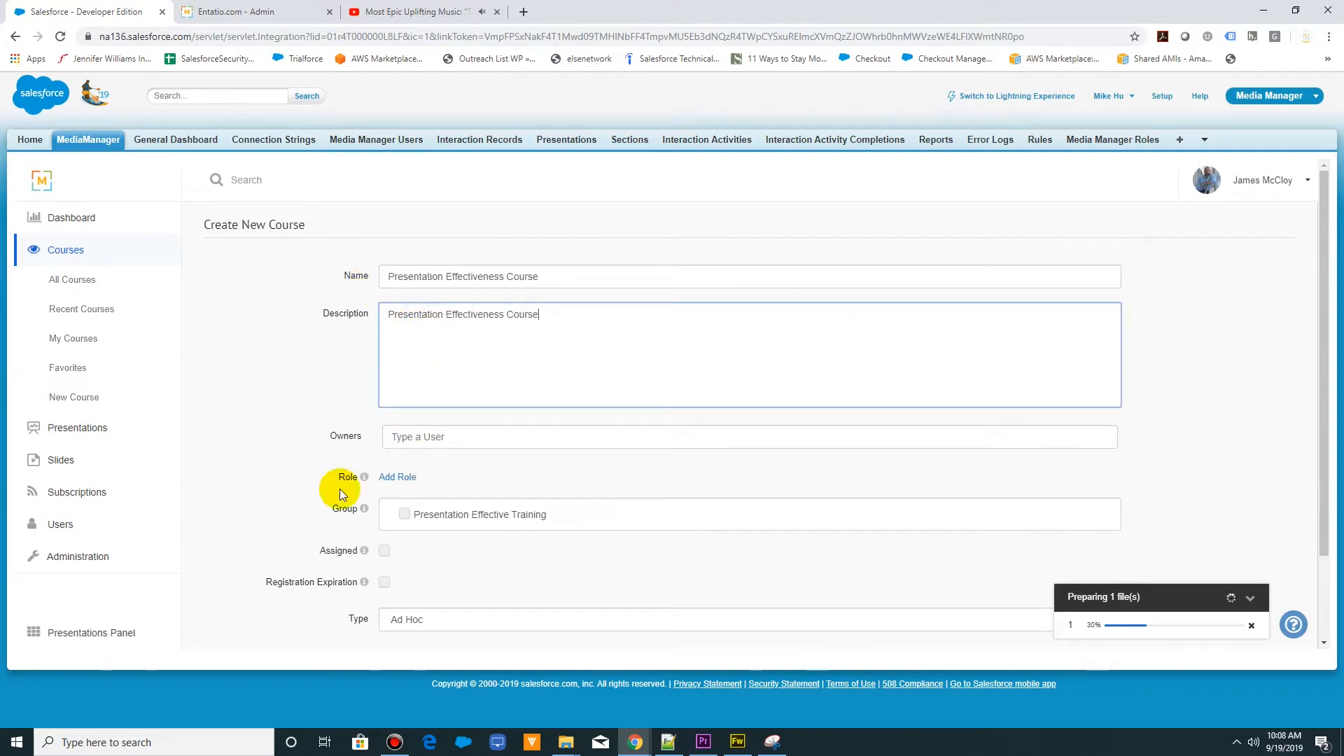
pyautogui.click(399, 517)
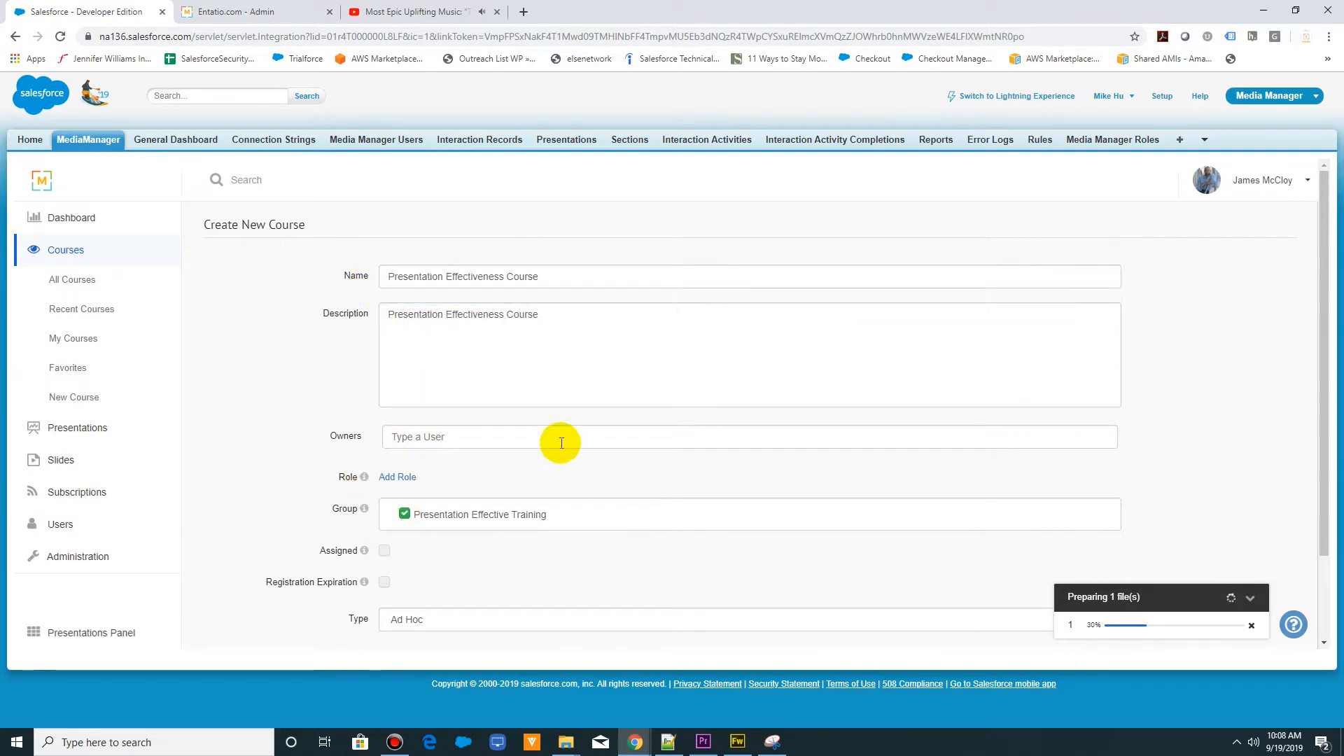
# - Save the course as assigned with a due date of 10 days, and open its presentation selection
pyautogui.scroll(-2, 528, 427)
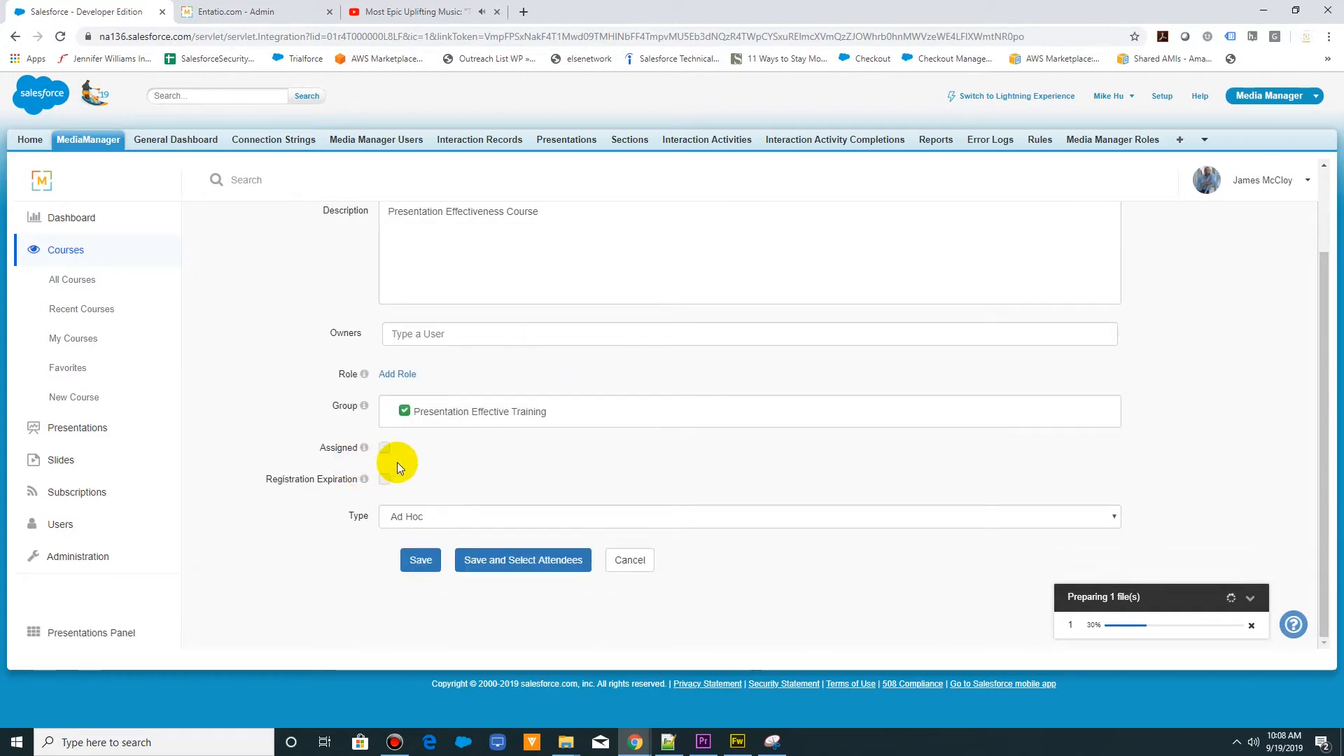
pyautogui.click(384, 447)
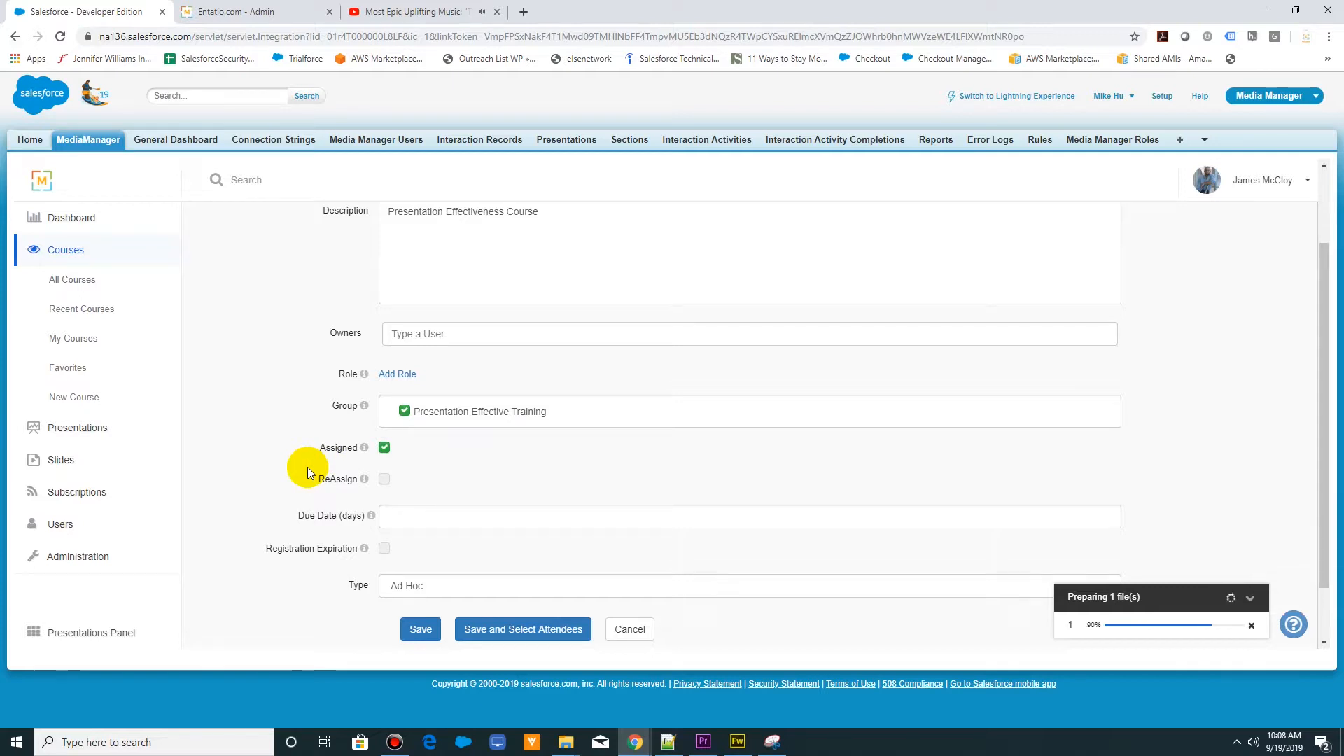
pyautogui.click(432, 519)
pyautogui.write('10')
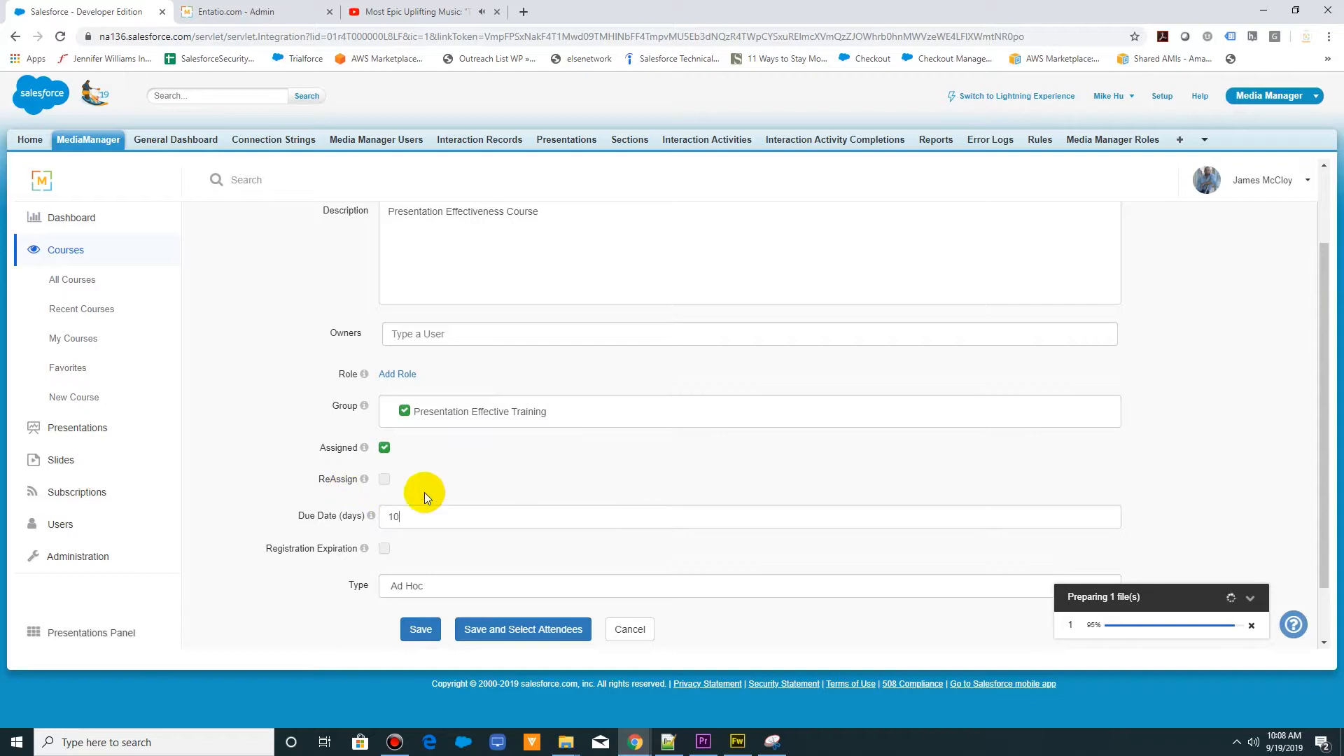
pyautogui.click(432, 619)
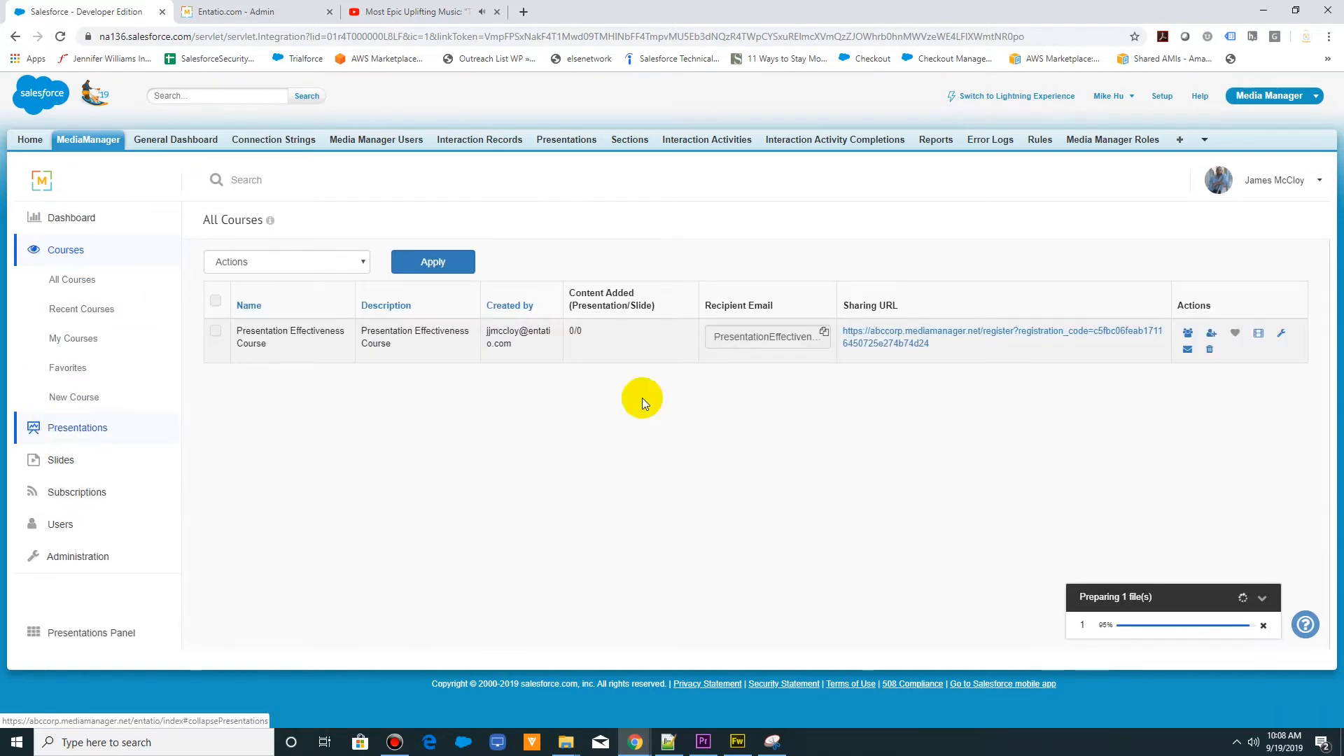
pyautogui.click(1258, 333)
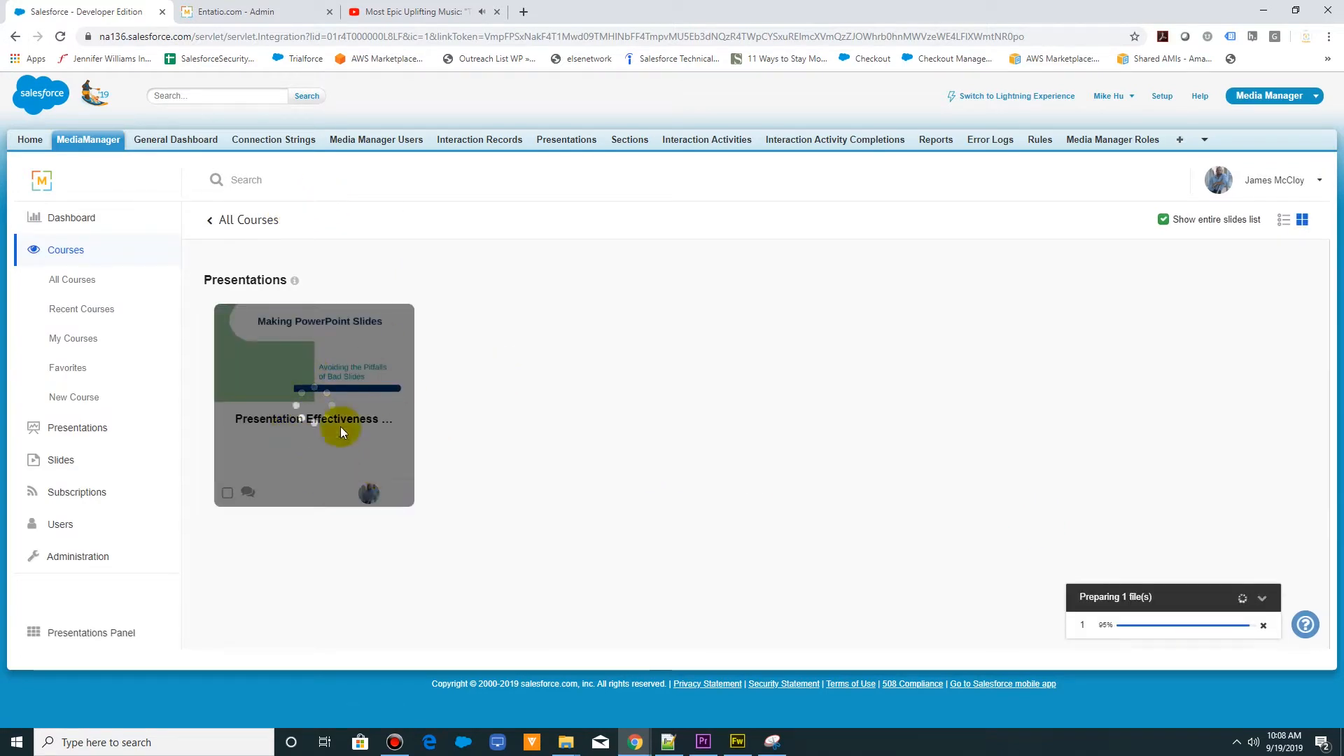
pyautogui.click(411, 12)
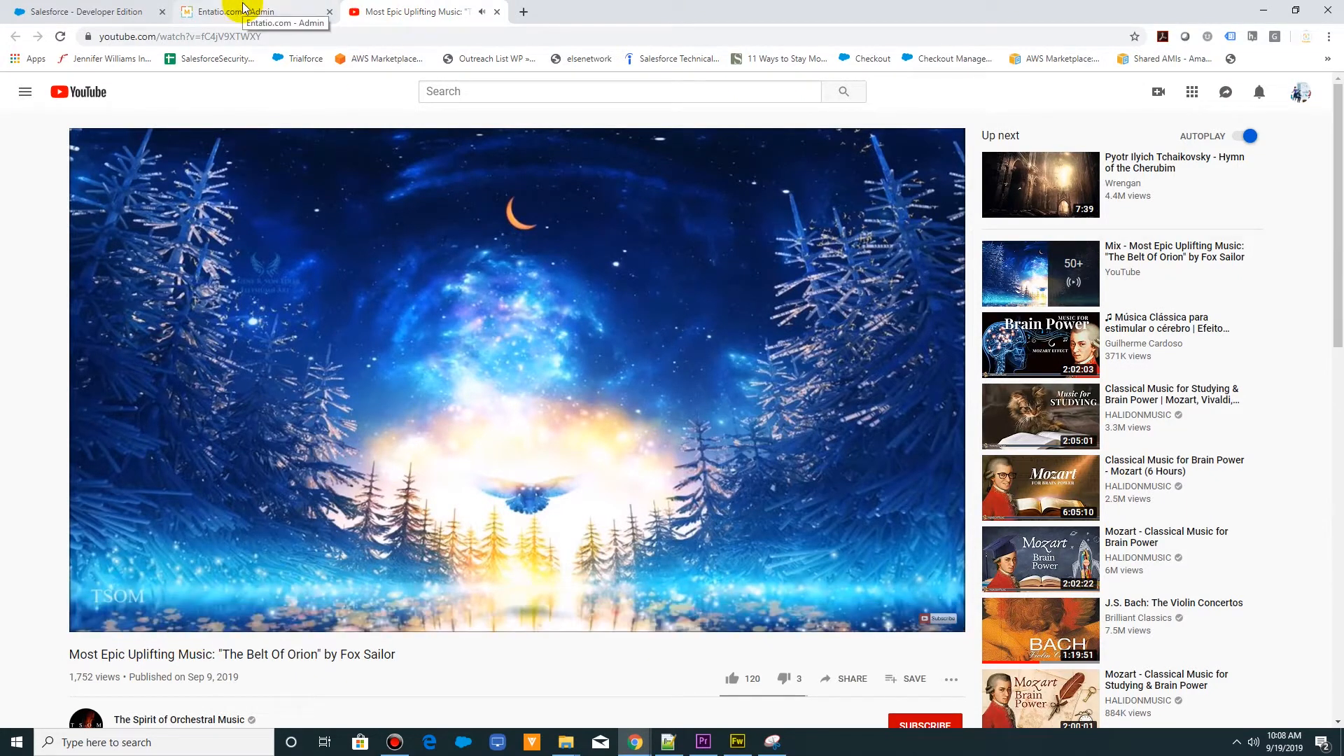
pyautogui.click(99, 13)
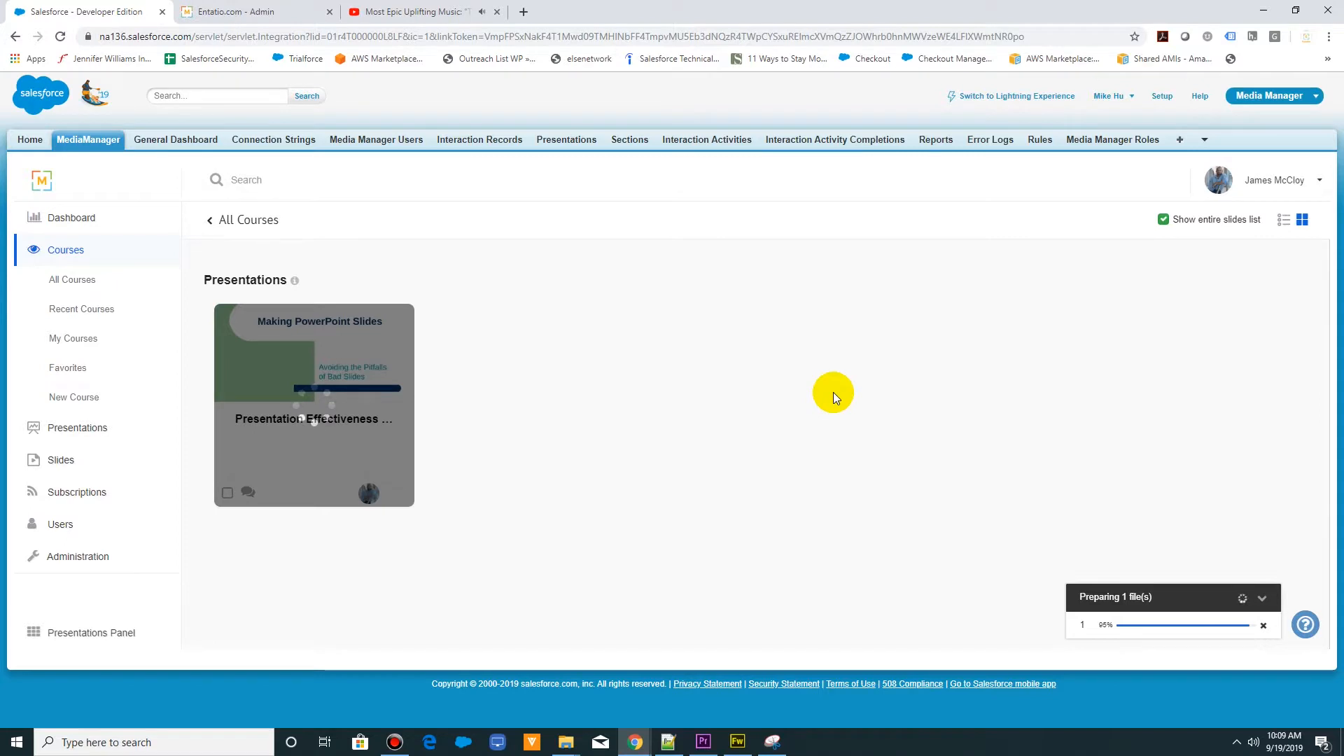
pyautogui.click(420, 11)
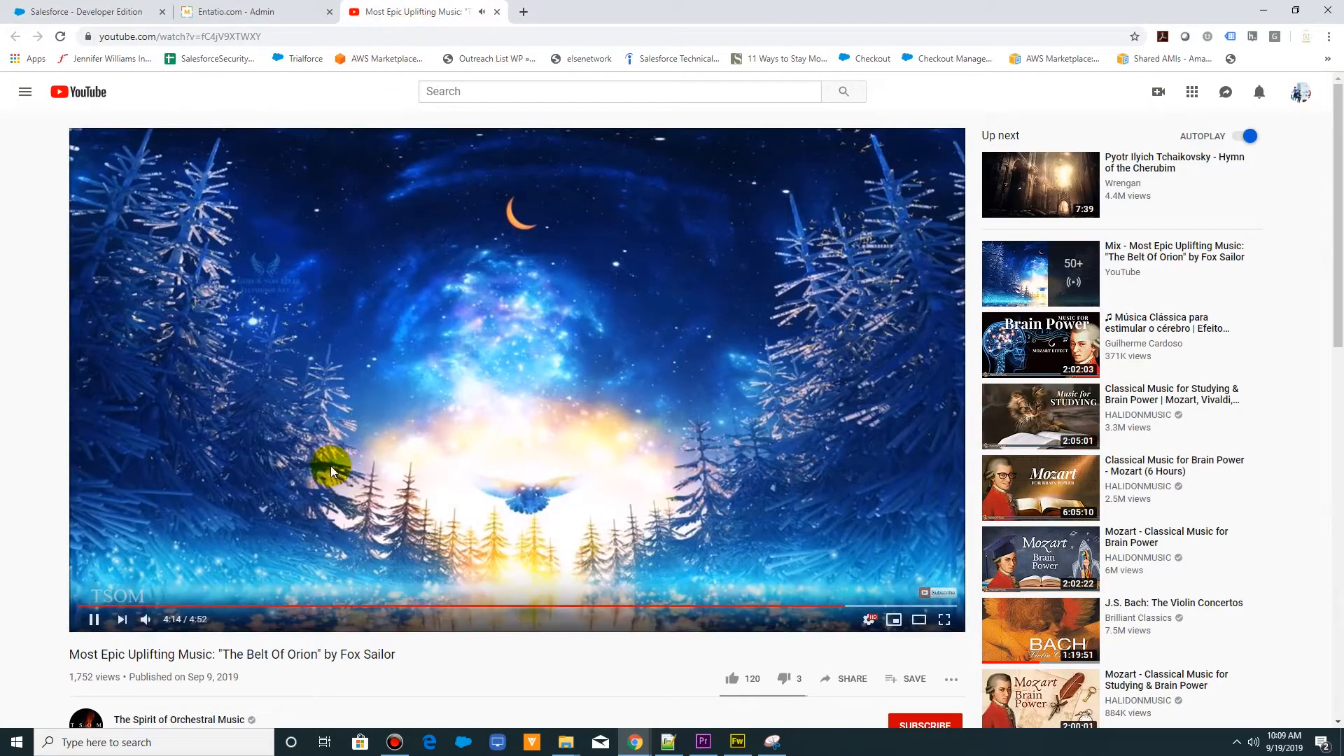
pyautogui.click(99, 12)
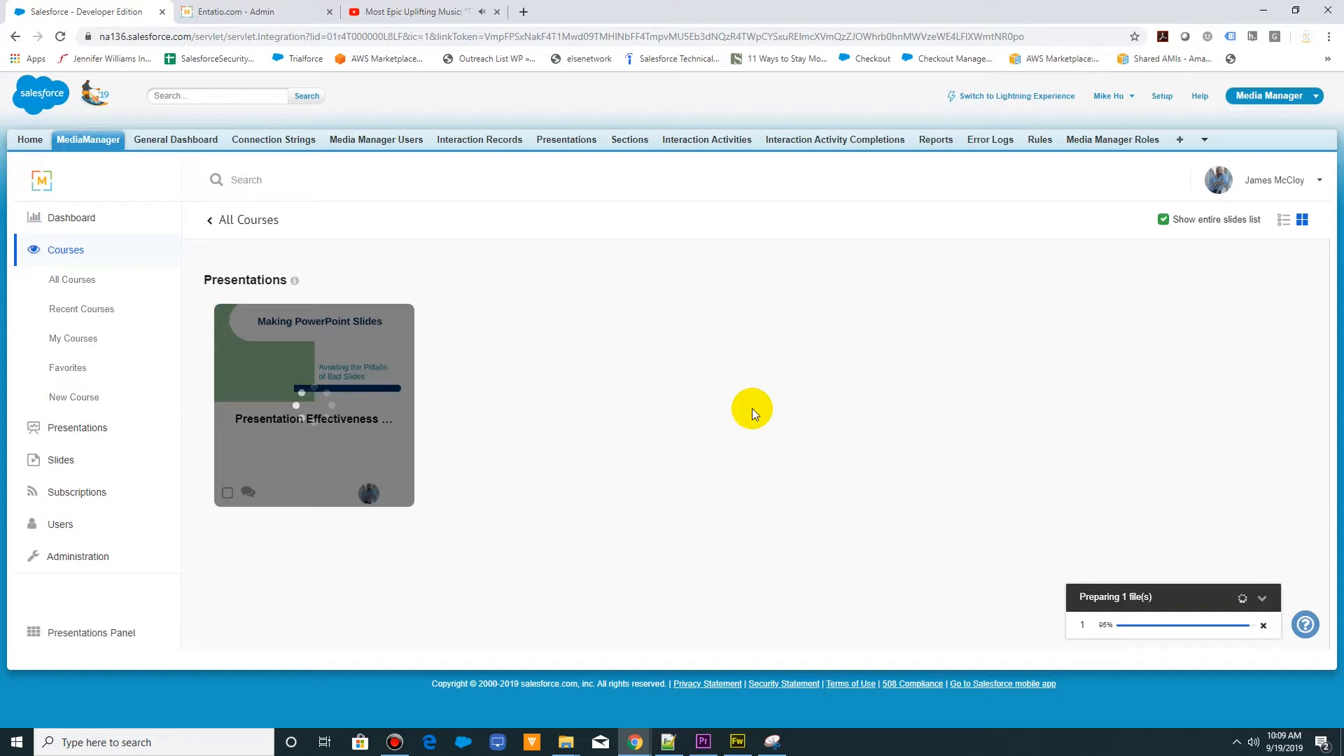
pyautogui.click(385, 12)
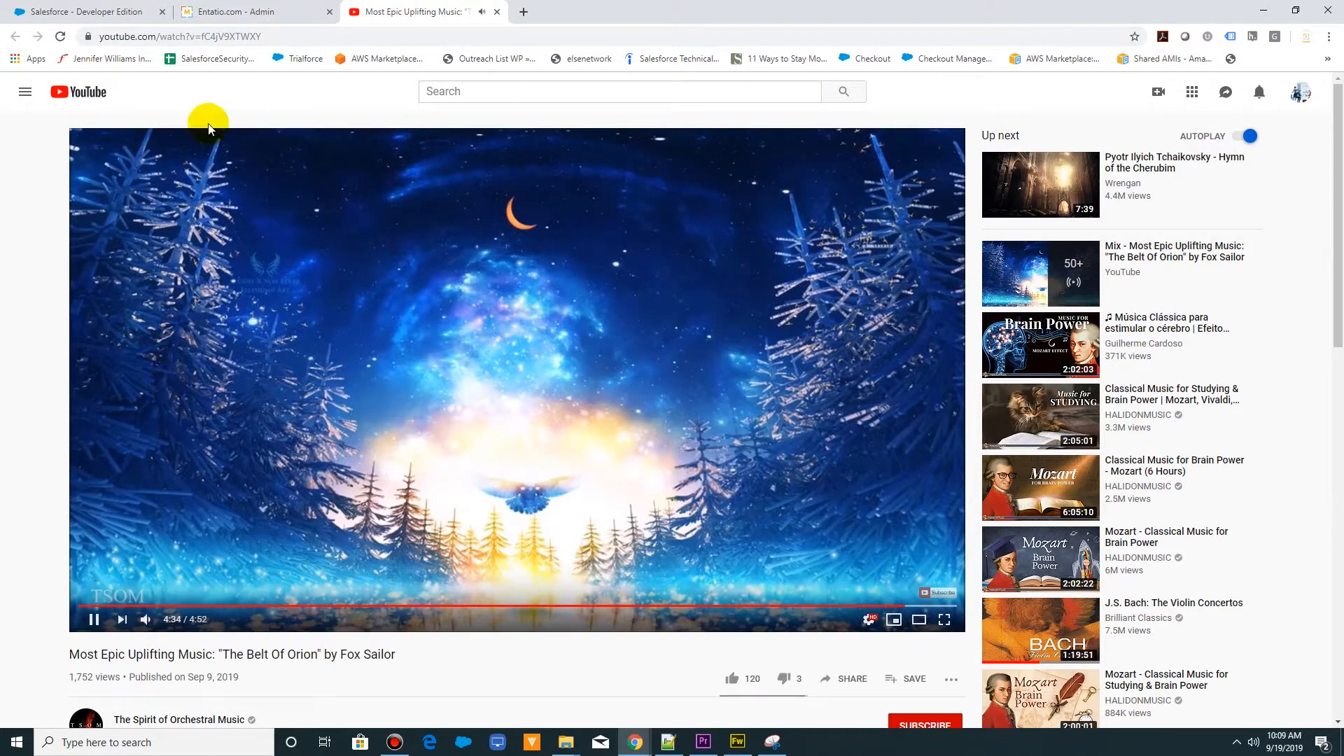
# - Return to Salesforce, add the Presentation Effectiveness Training presentation to the course, and go to the presentations
pyautogui.click(108, 12)
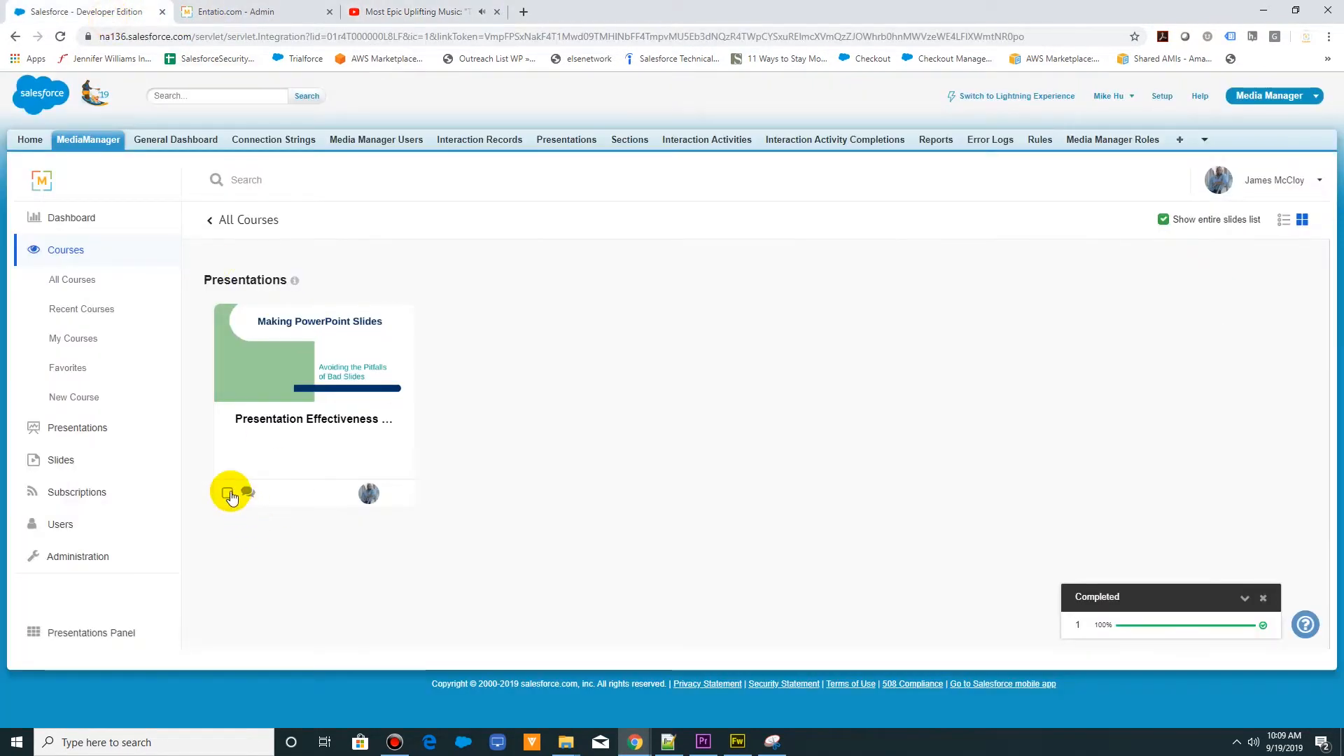
pyautogui.click(66, 428)
# - Switch to YouTube, pause the playing music video, and return to Salesforce
pyautogui.click(378, 12)
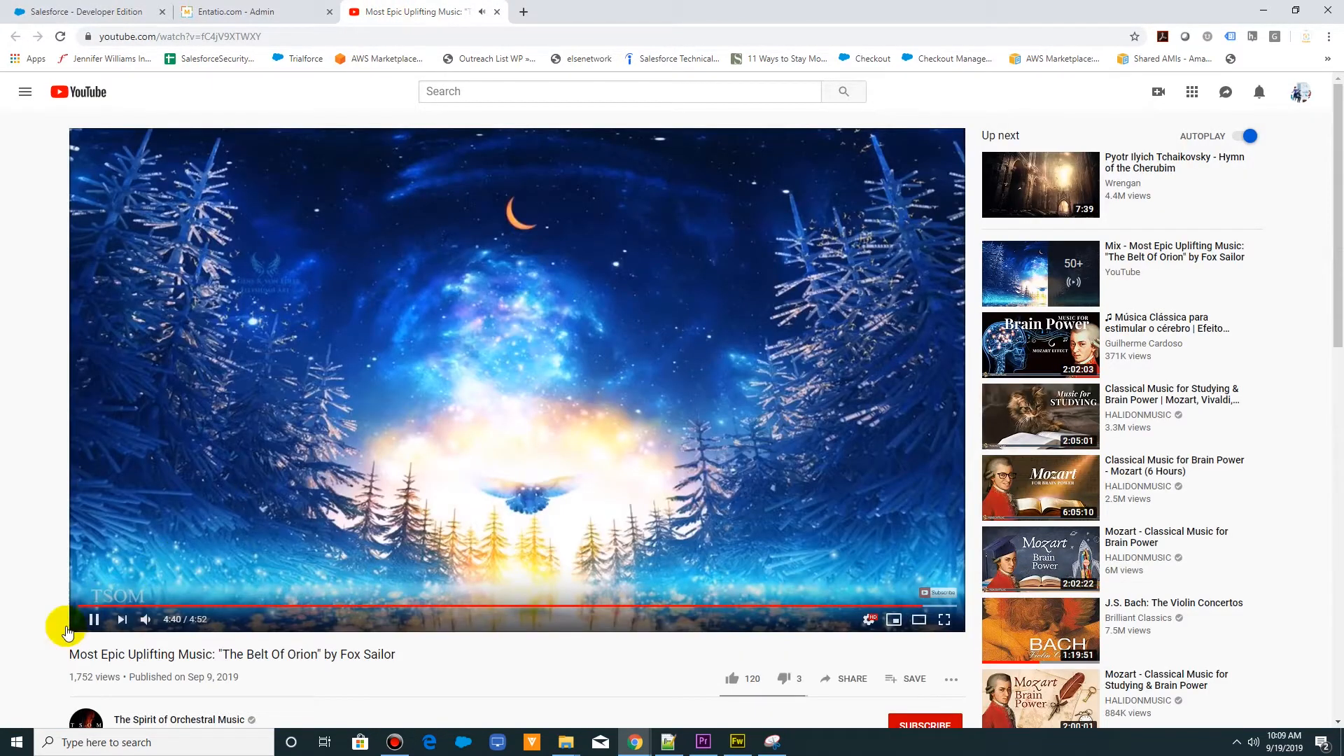
pyautogui.click(93, 619)
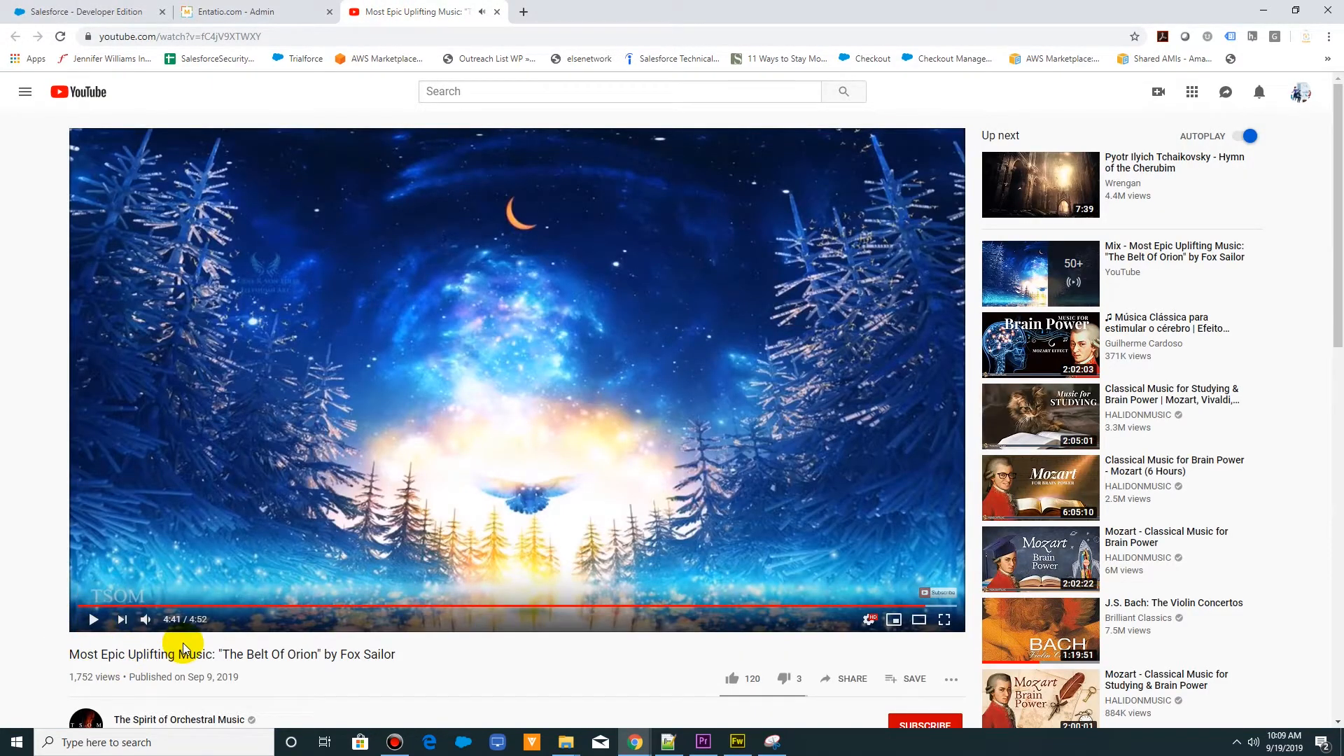
pyautogui.click(106, 12)
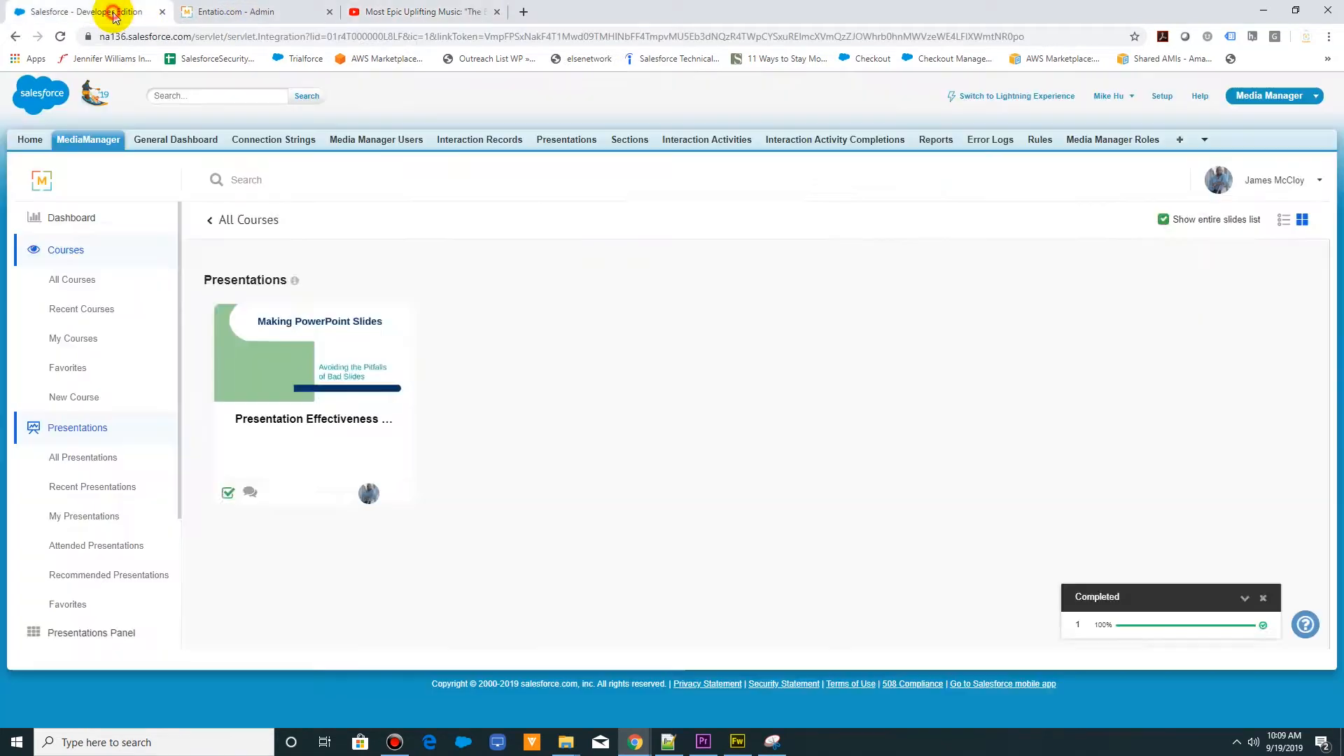
# - Show the Presentations Panel beside the All Presentations list
pyautogui.click(913, 195)
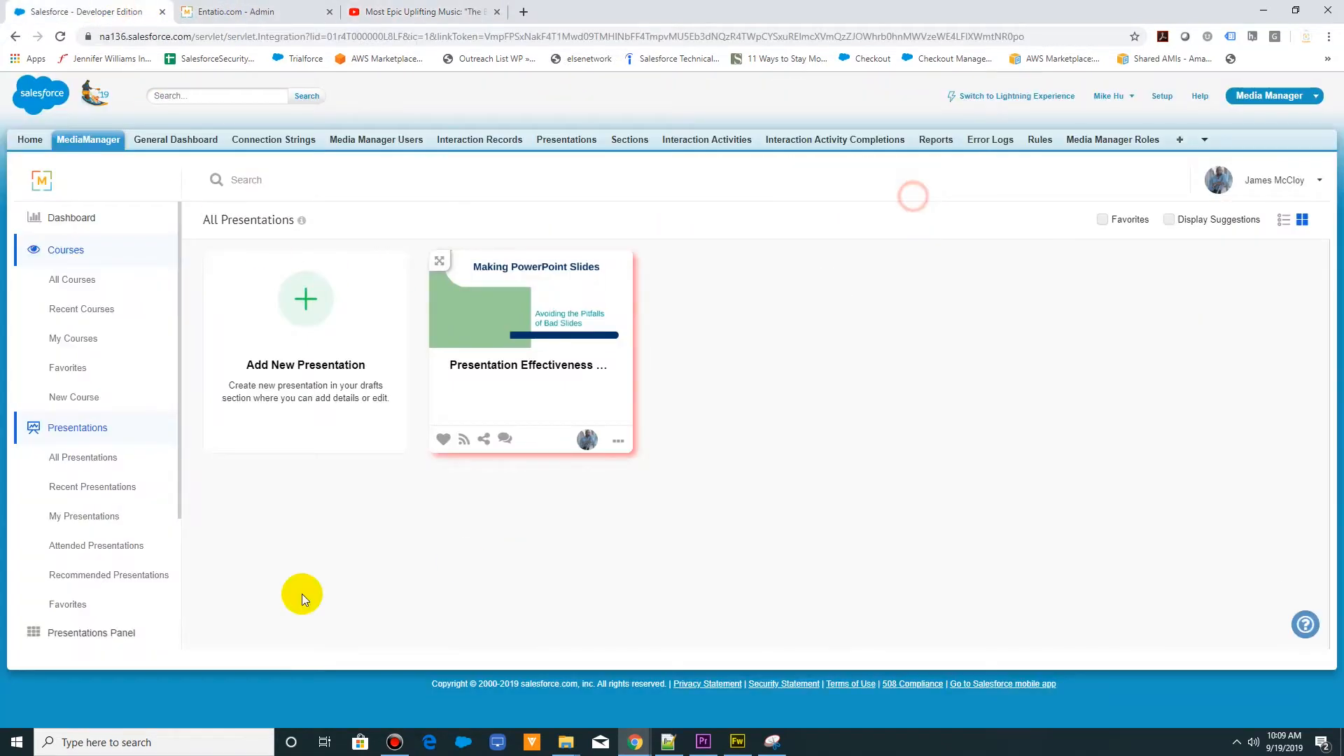
pyautogui.click(98, 633)
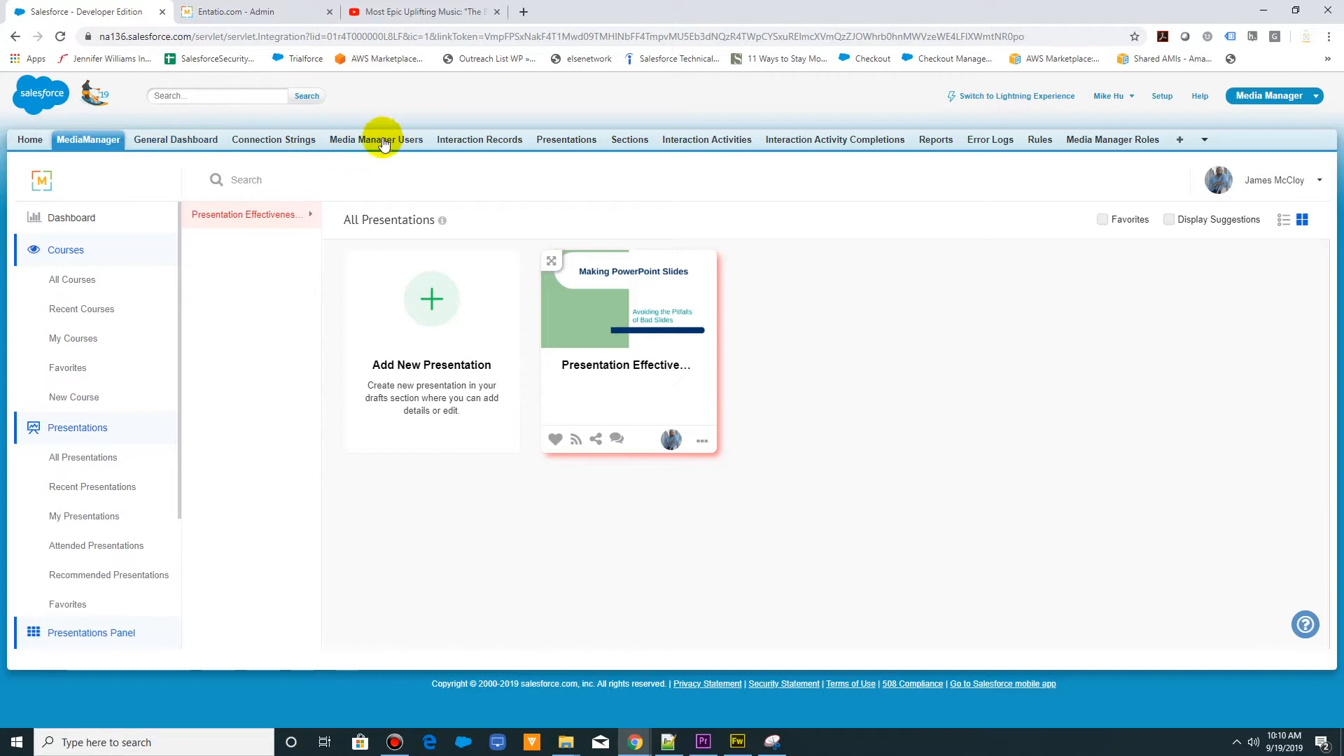
# - Open Interaction Records, Presentations, Interaction Activity Completions and Media Manager Users in separate browser tabs, and view the Interaction Records page
pyautogui.keyDown('ctrl'); pyautogui.click(483, 144); pyautogui.keyUp('ctrl')
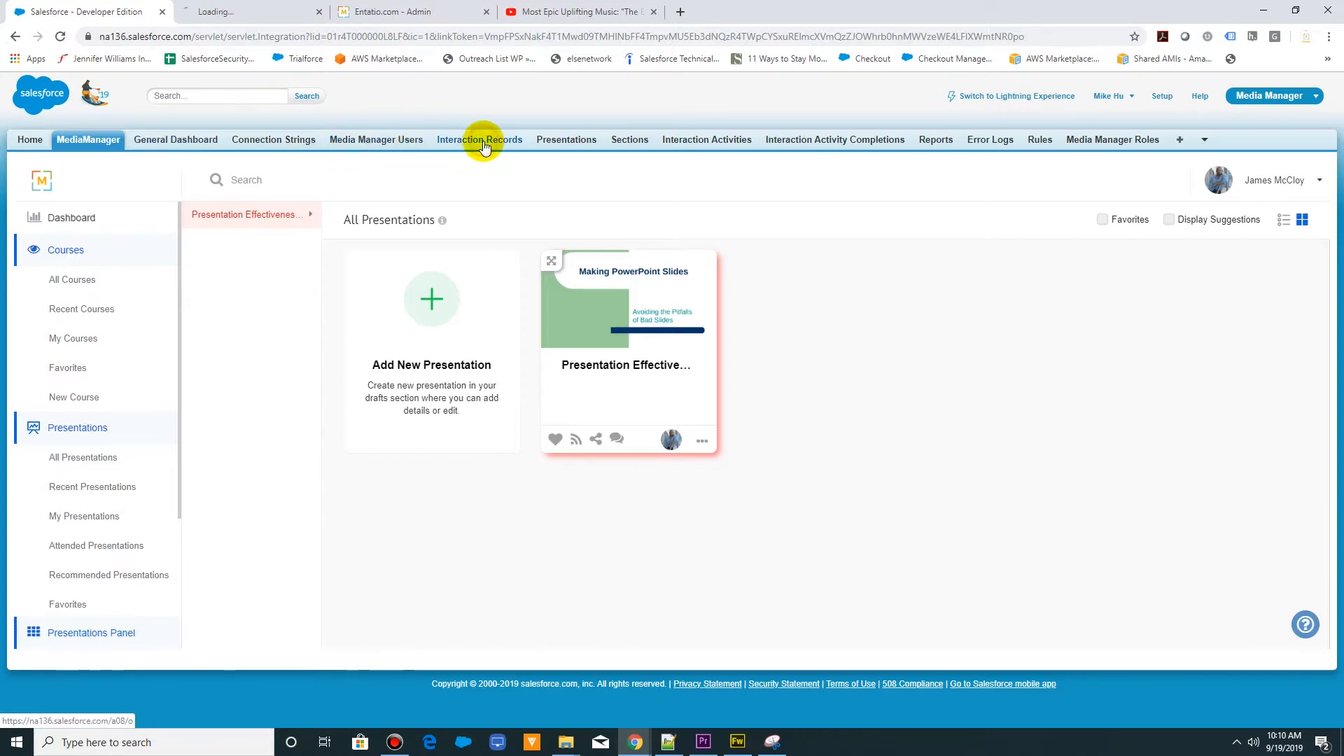
pyautogui.keyDown('ctrl'); pyautogui.click(568, 142); pyautogui.keyUp('ctrl')
pyautogui.keyDown('ctrl'); pyautogui.click(820, 144); pyautogui.keyUp('ctrl')
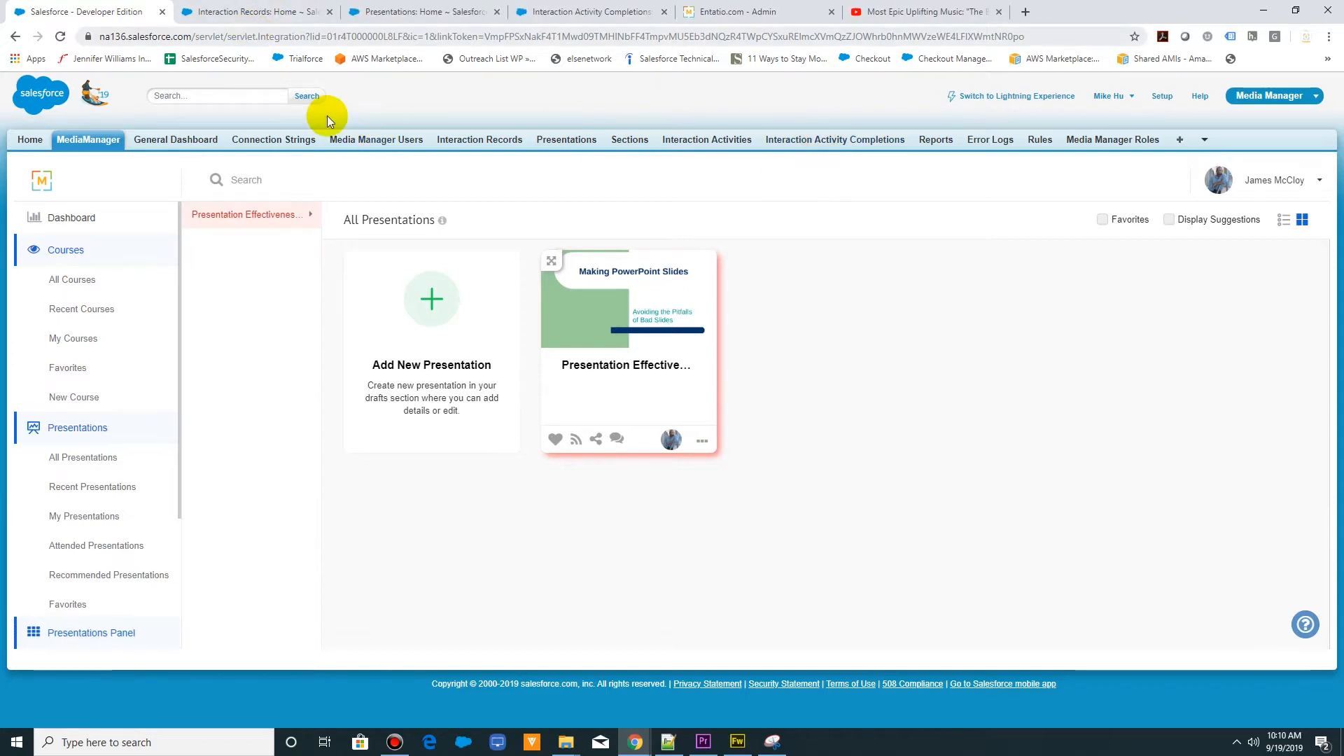
pyautogui.keyDown('ctrl'); pyautogui.click(375, 140); pyautogui.keyUp('ctrl')
pyautogui.click(765, 12)
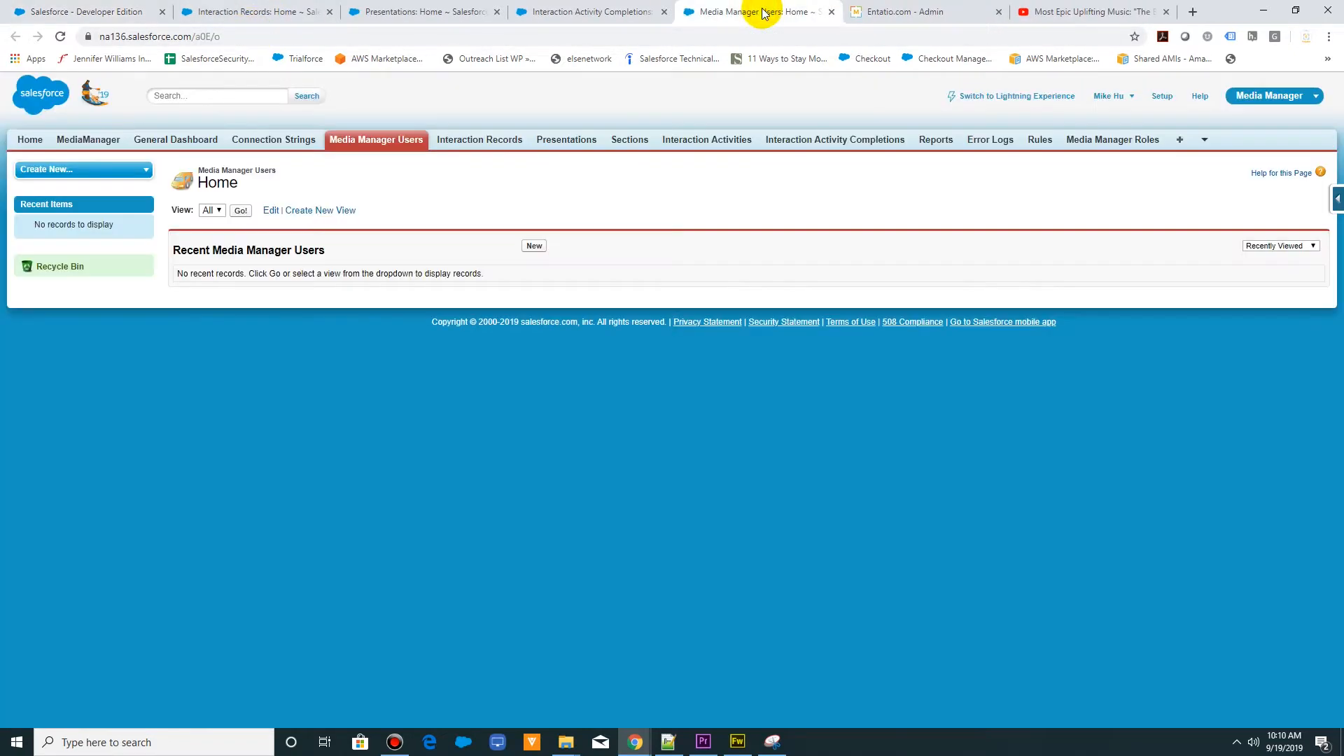
pyautogui.click(220, 12)
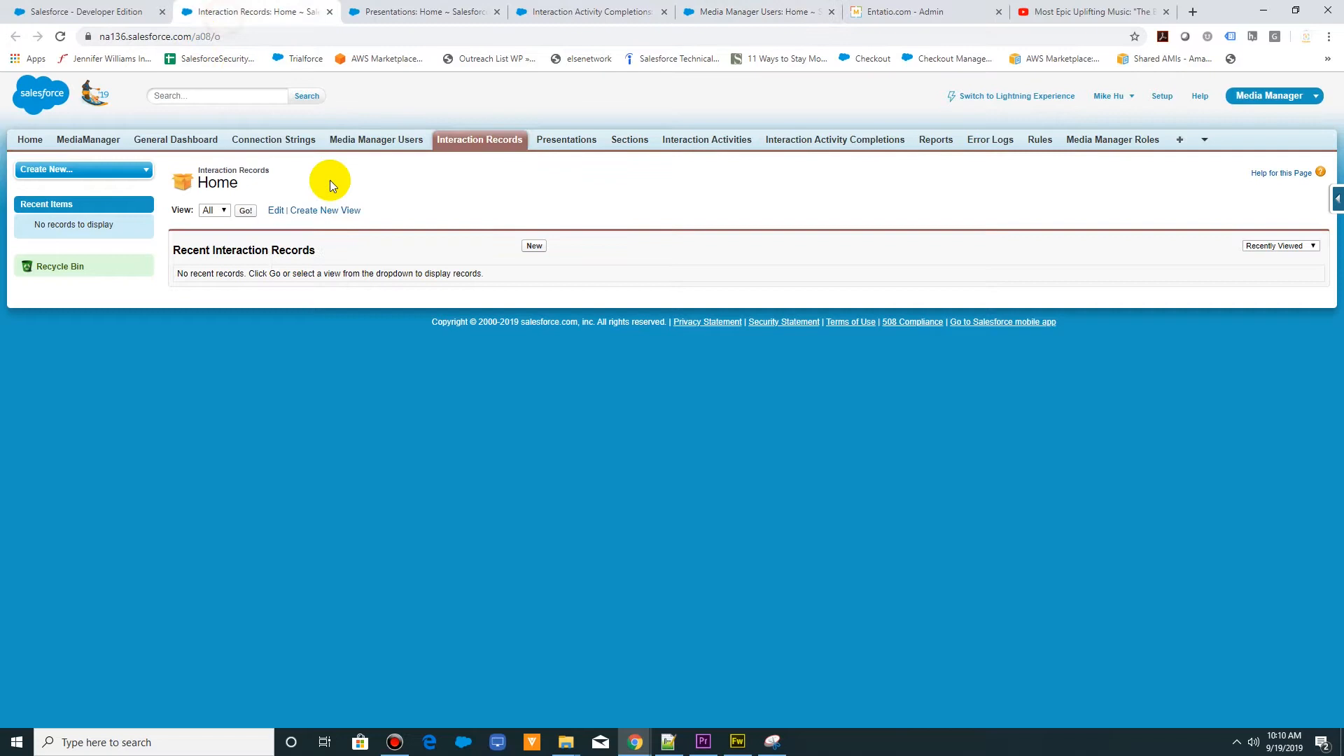
# - List all records for Interaction Records, Presentations, Interaction Activity Completions and Media Manager Users, and review the Interaction Records list
pyautogui.click(244, 210)
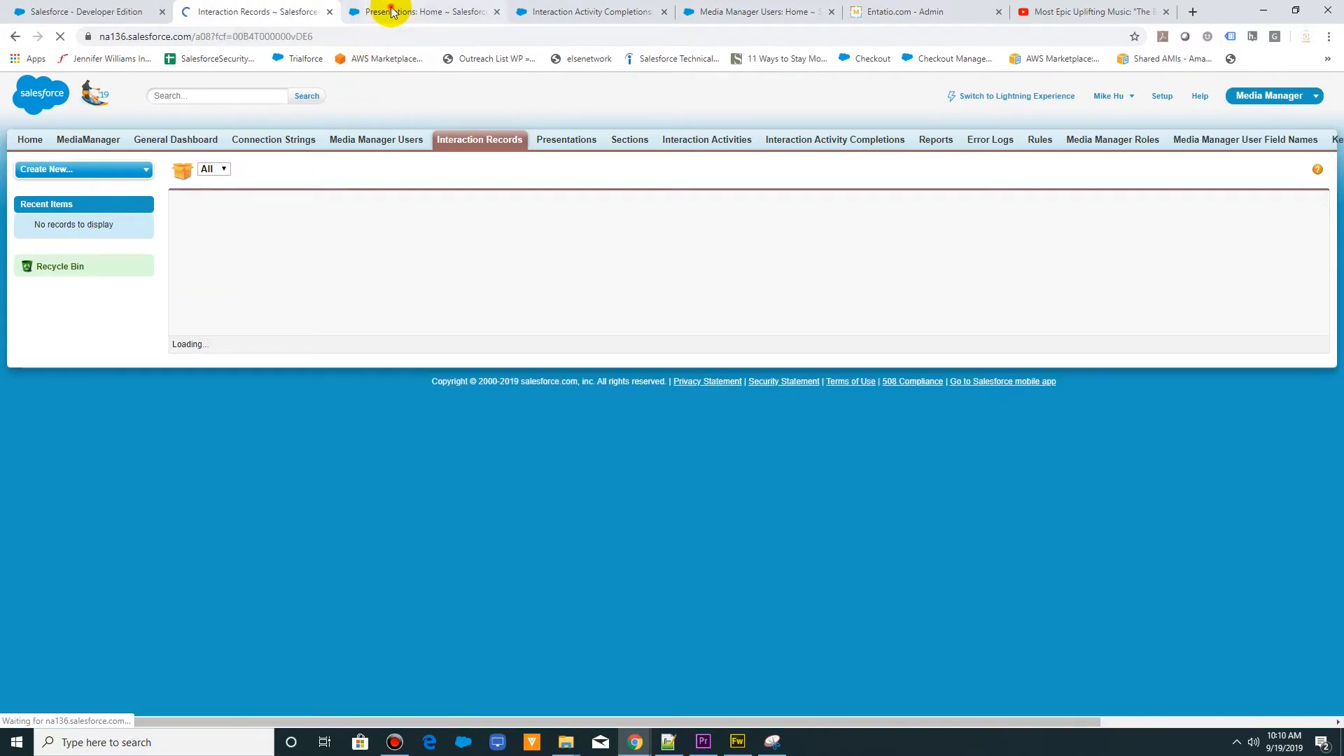
pyautogui.click(393, 12)
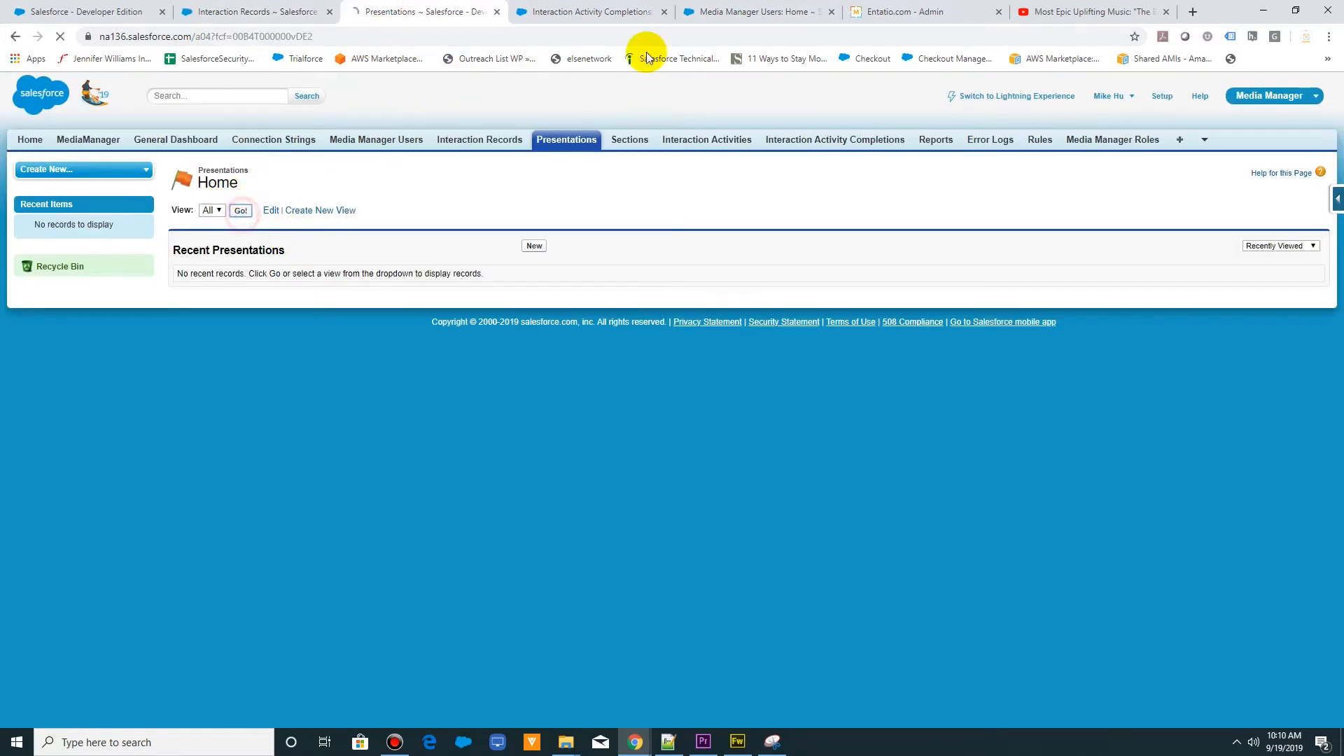
pyautogui.click(591, 11)
pyautogui.click(244, 210)
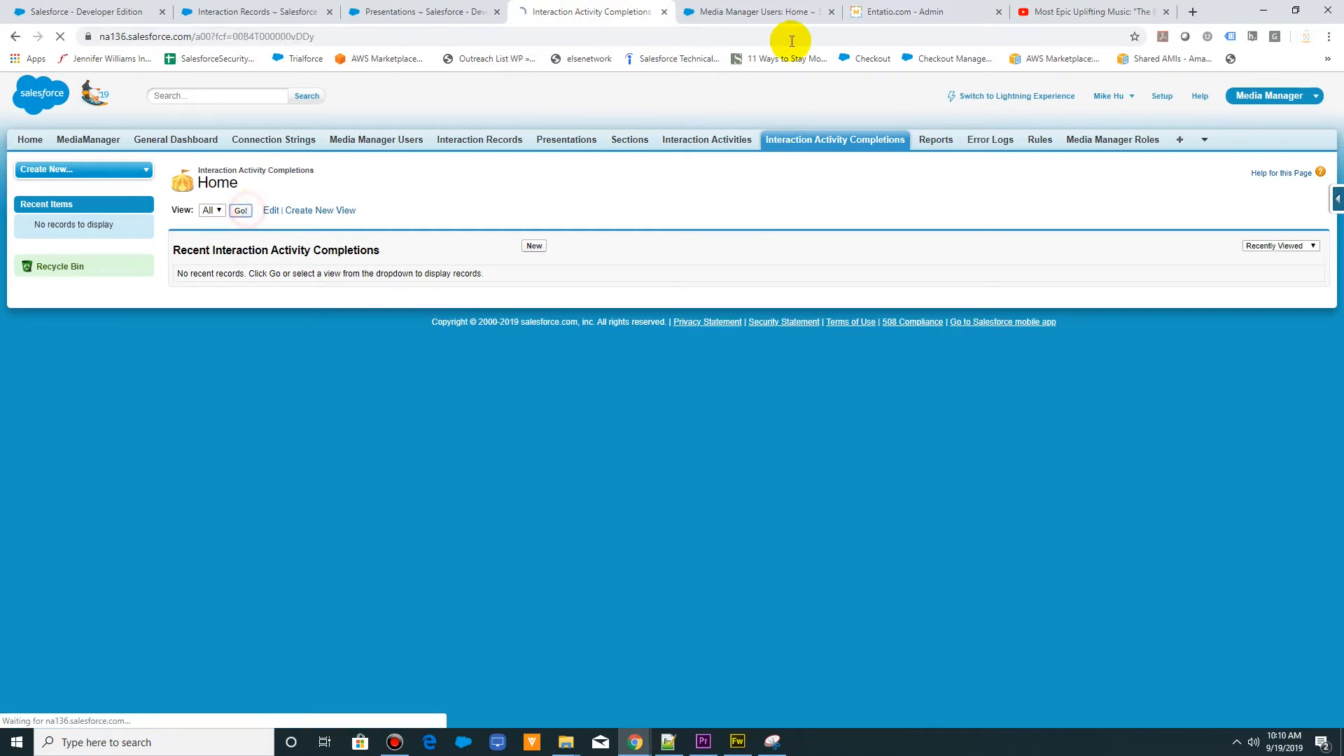
pyautogui.click(750, 12)
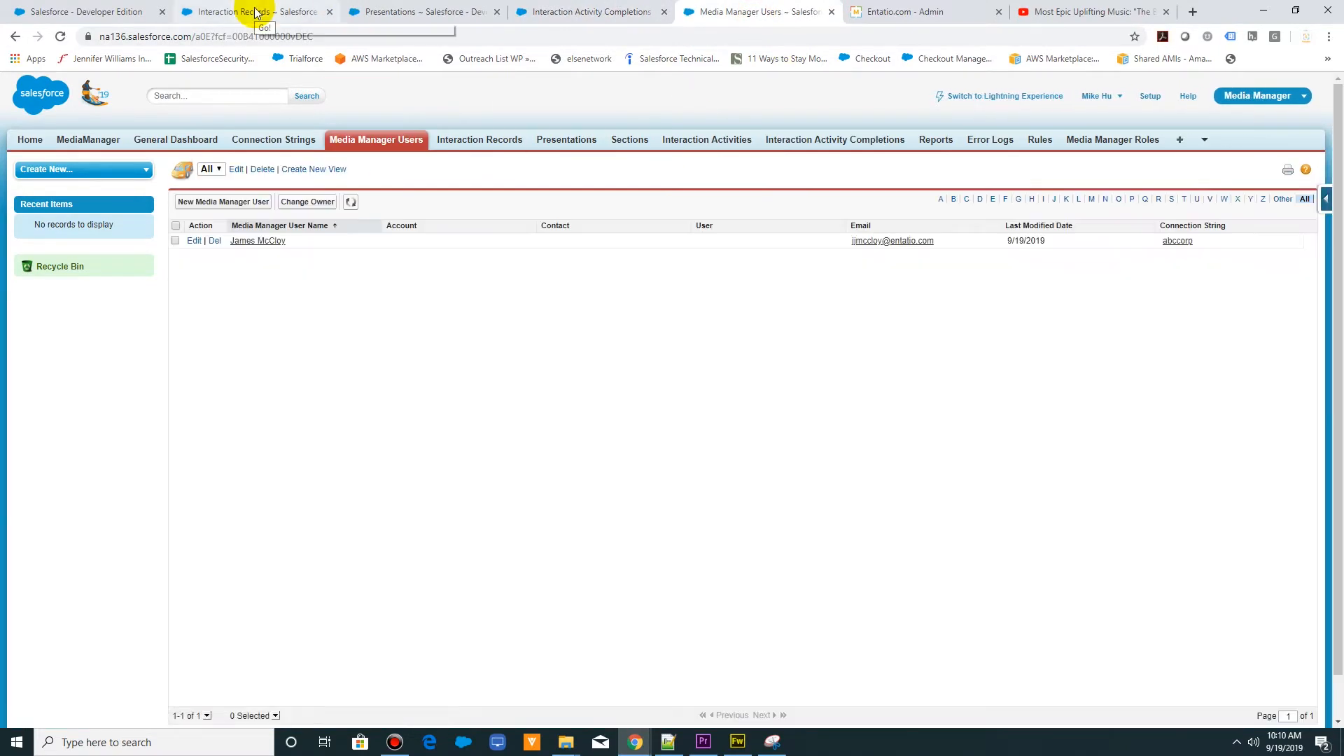
pyautogui.click(256, 12)
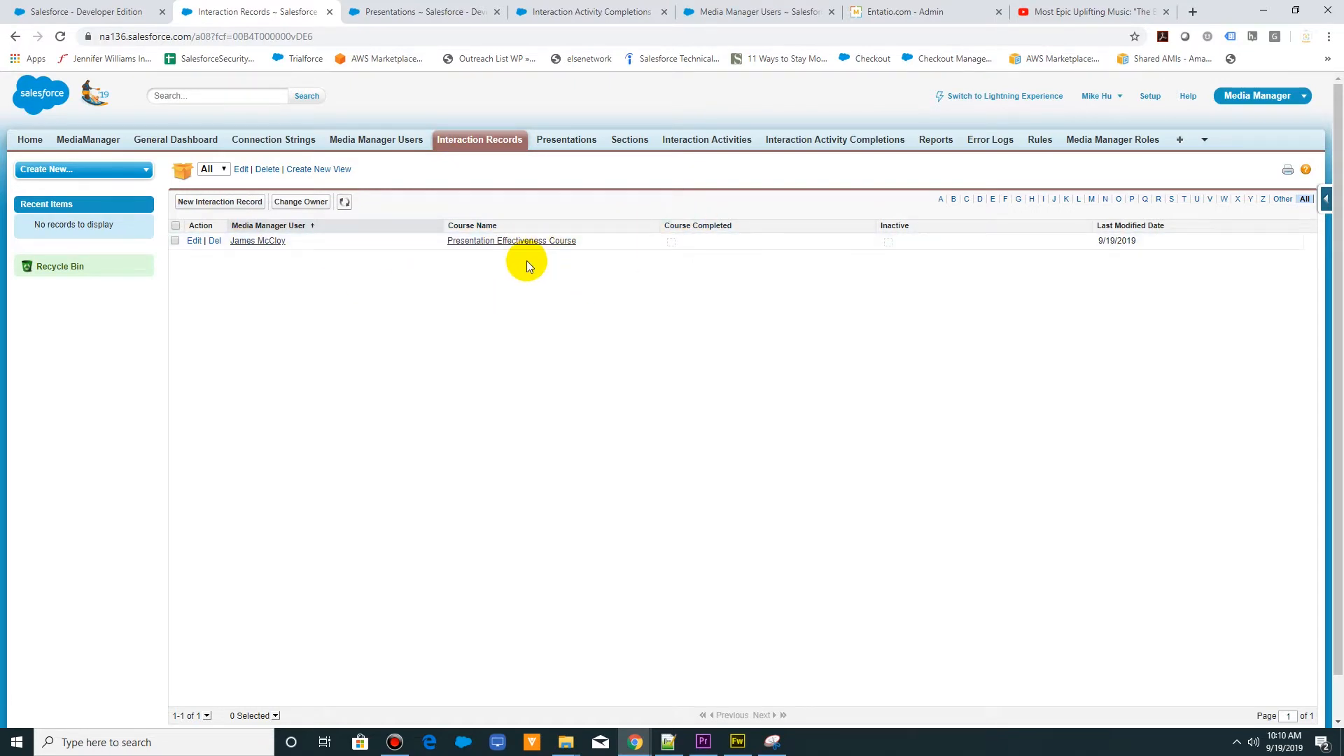
# - Return to MediaManager, open the Presentation Effectiveness Training presentation and expand its slide tree
pyautogui.click(79, 12)
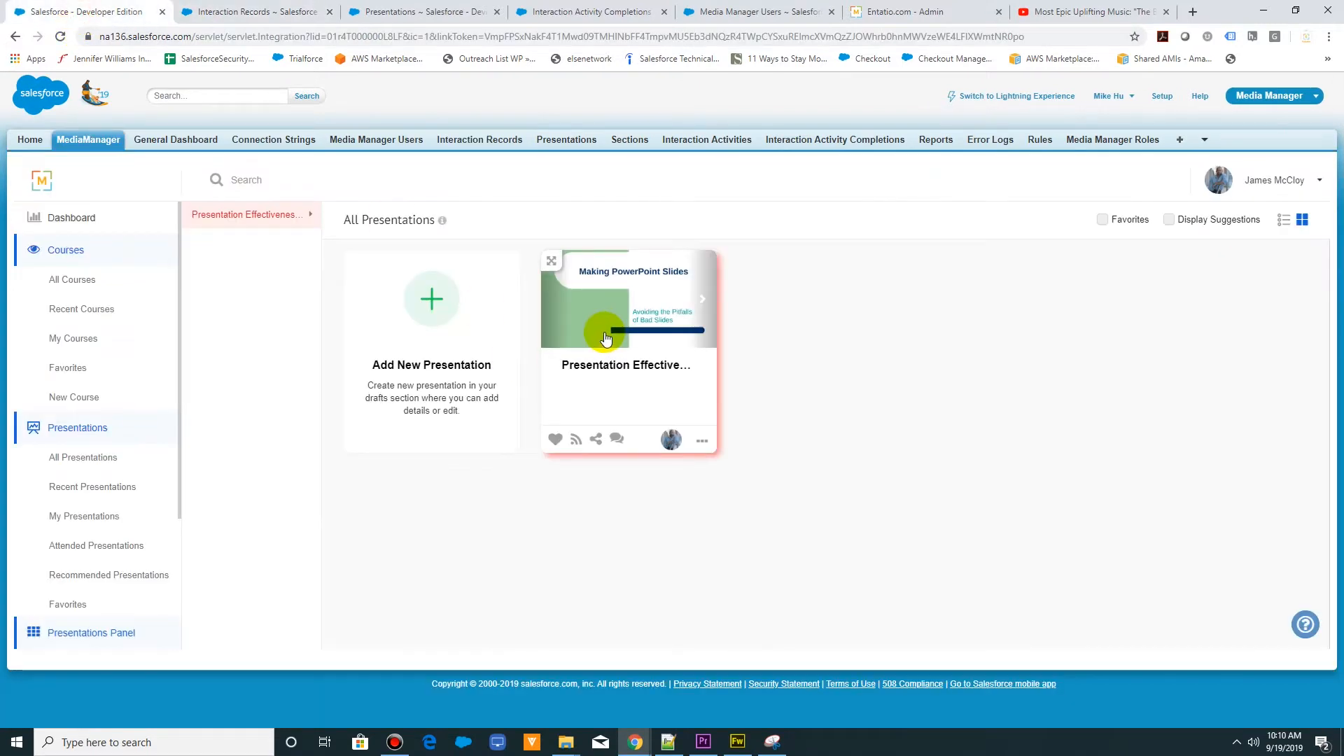
pyautogui.click(620, 424)
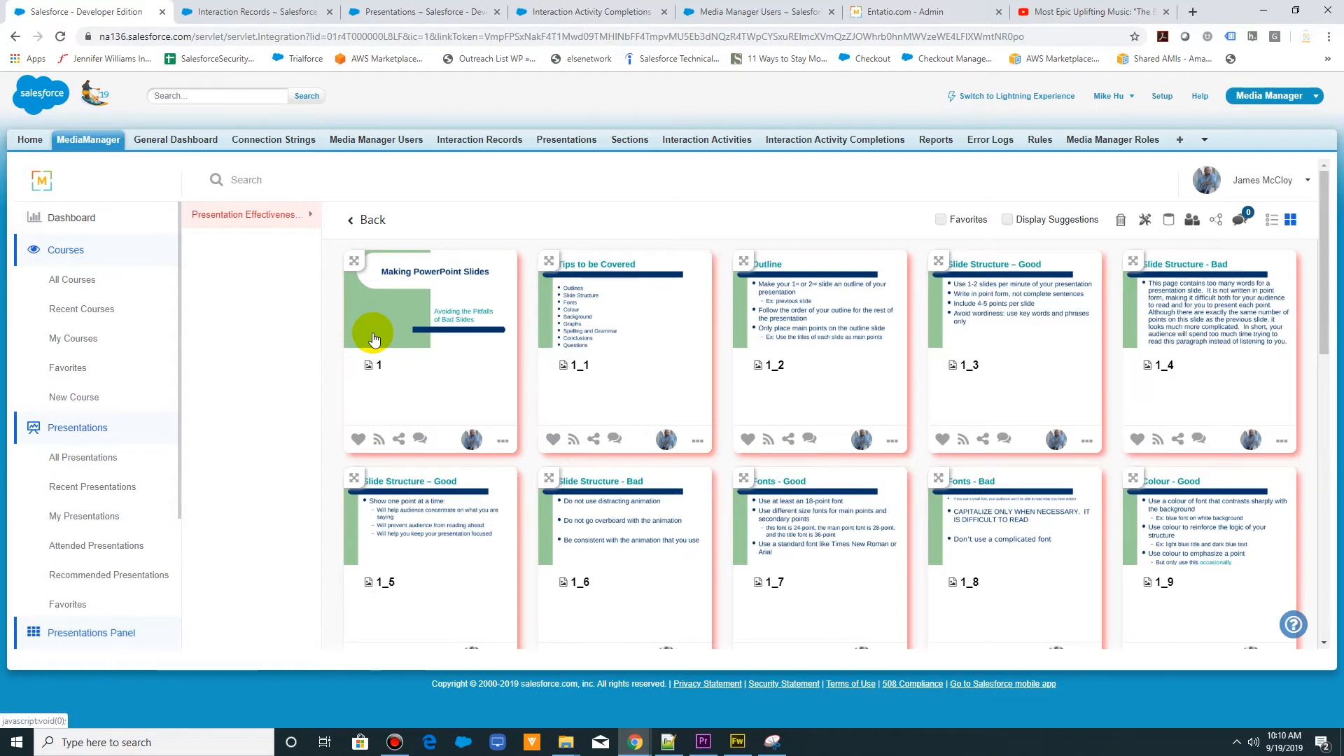
pyautogui.click(312, 216)
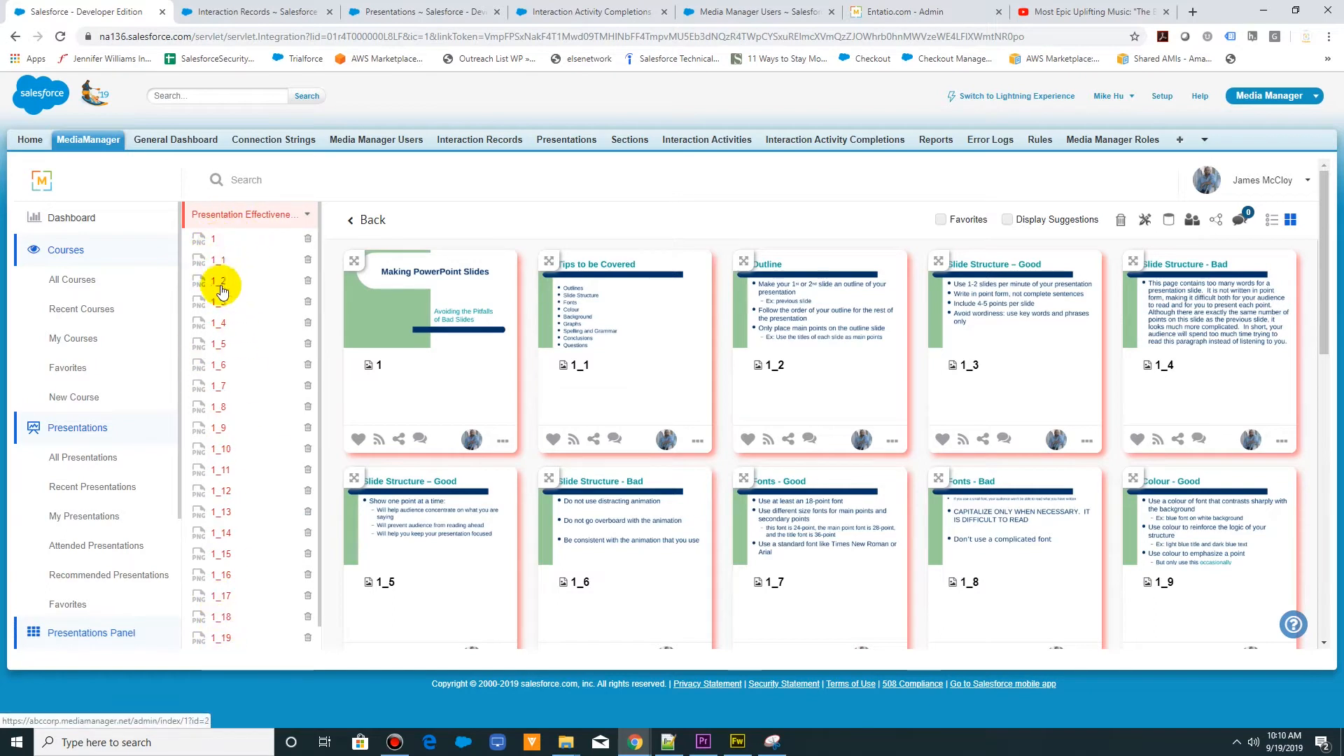
# - Show the presentation's slides as a list and rename slide 1 as Title
pyautogui.click(1271, 221)
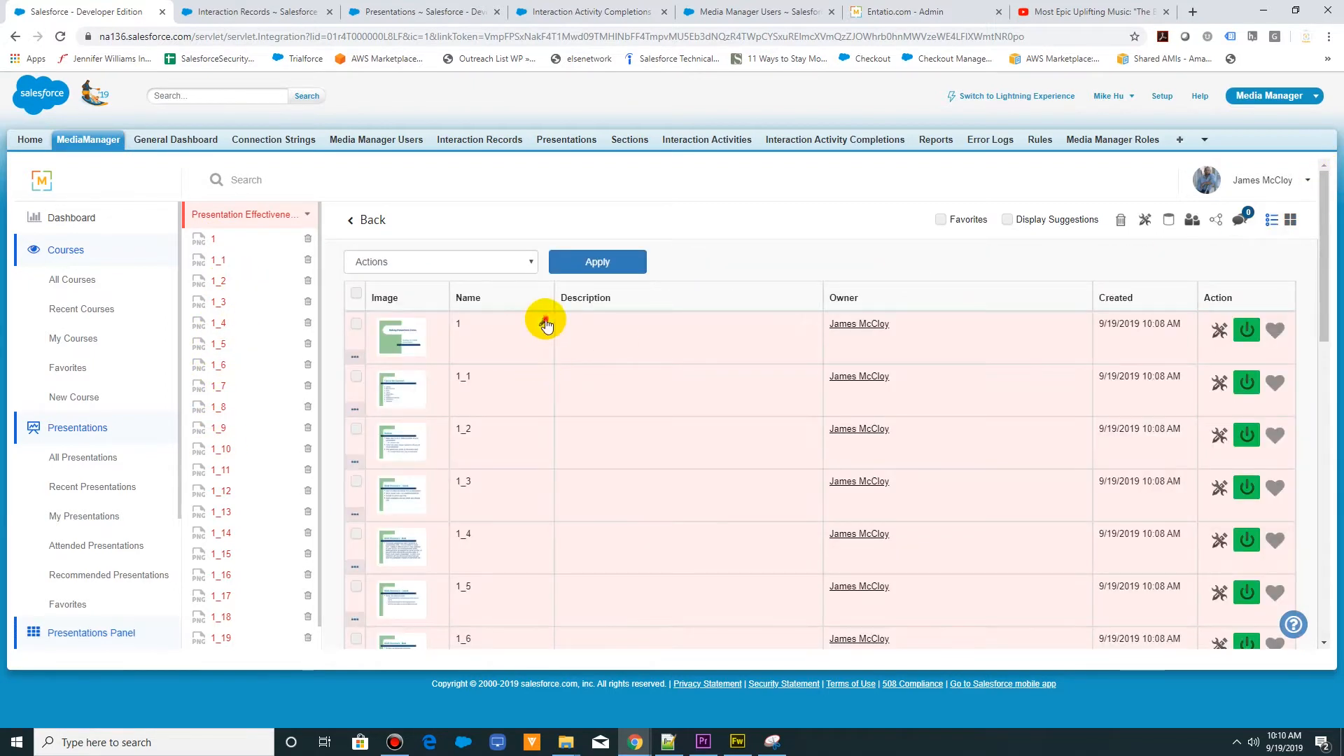
pyautogui.click(545, 324)
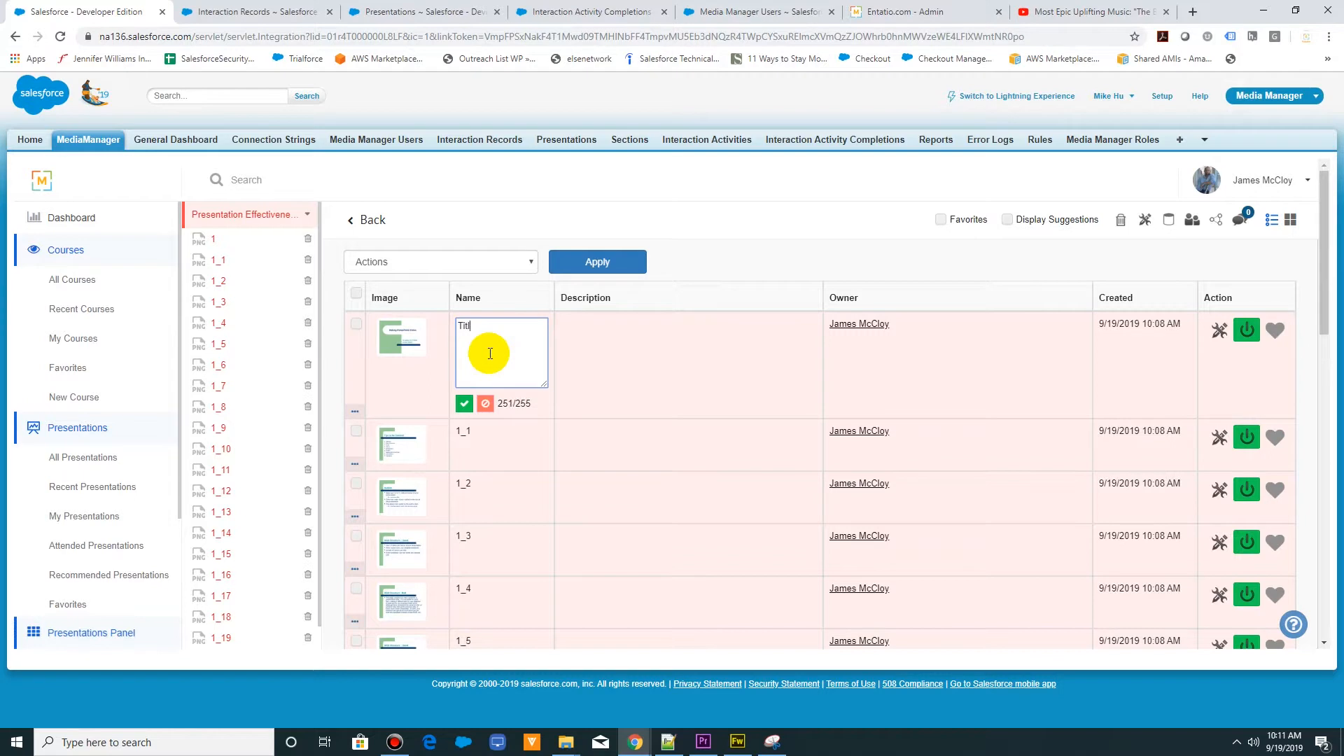
pyautogui.click(463, 406)
pyautogui.click(315, 180)
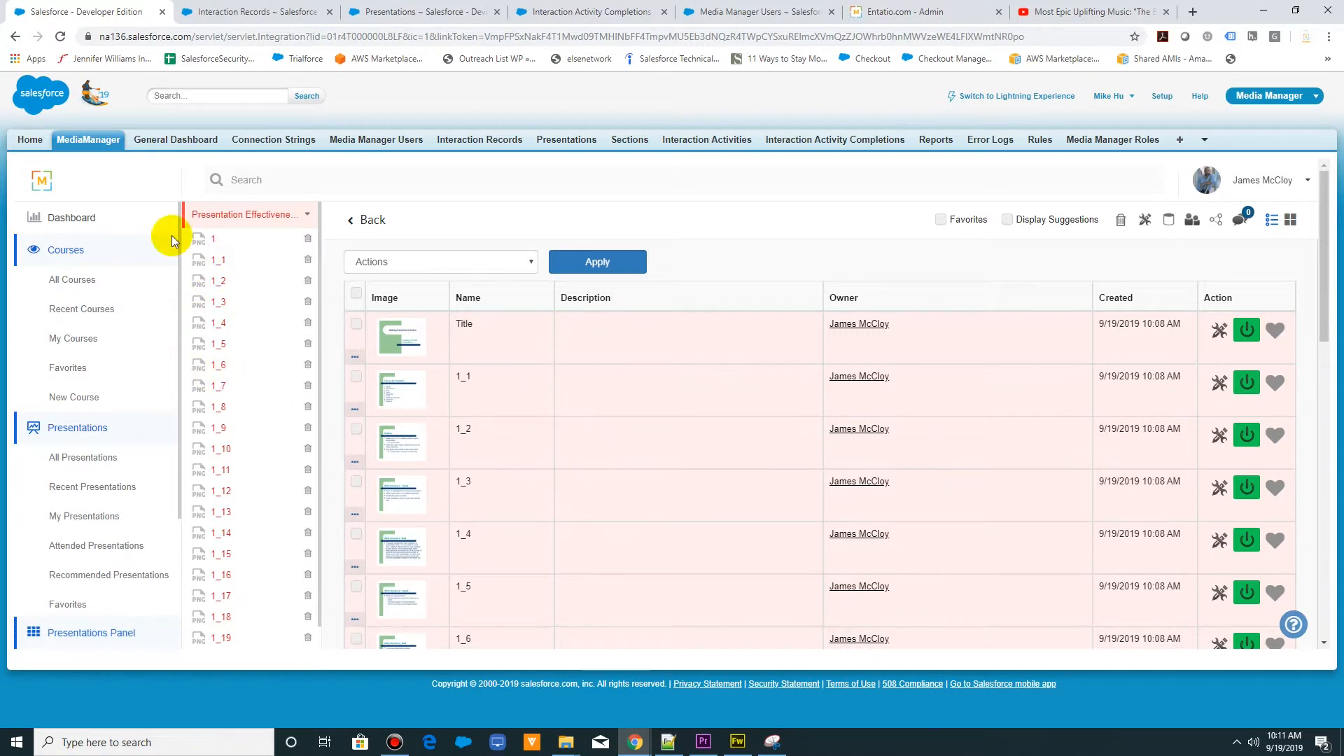
# - Reload the page, reopen the Presentation Effectiveness Training presentation and look through its slides in grid view
pyautogui.click(59, 37)
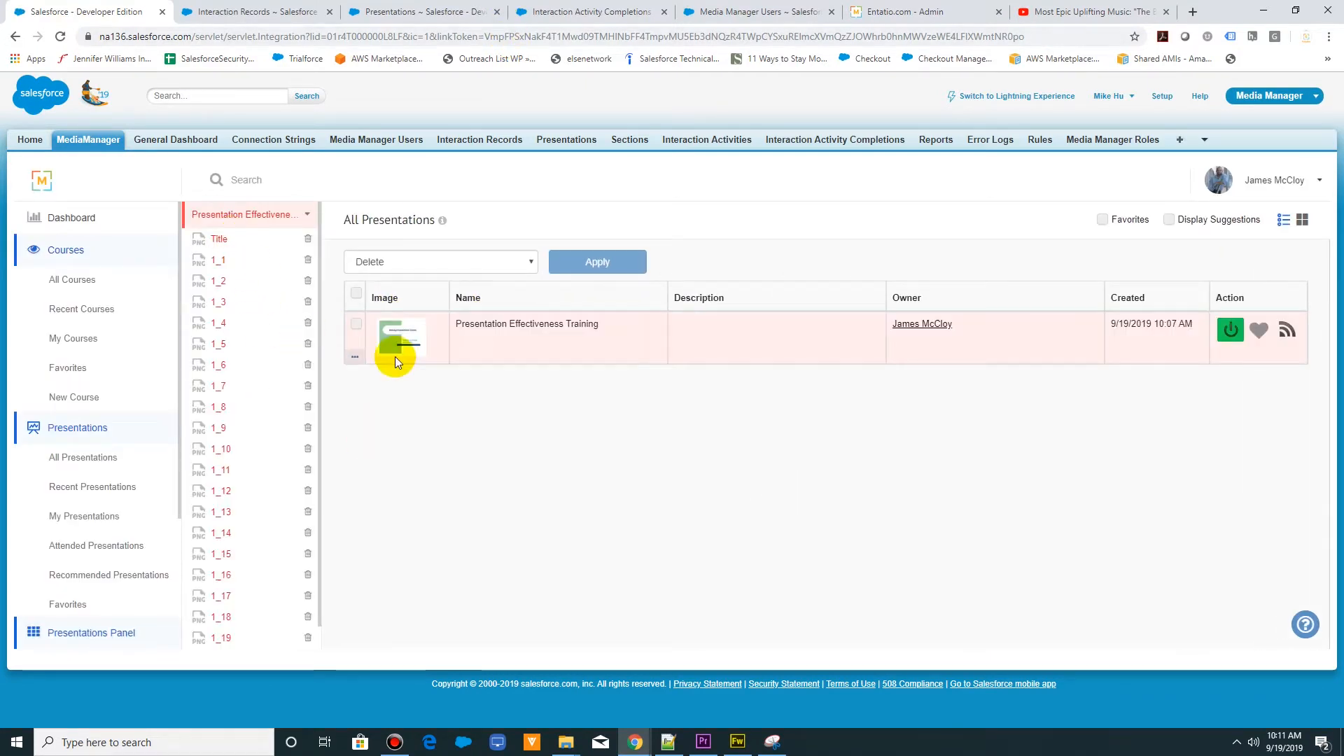
pyautogui.click(394, 341)
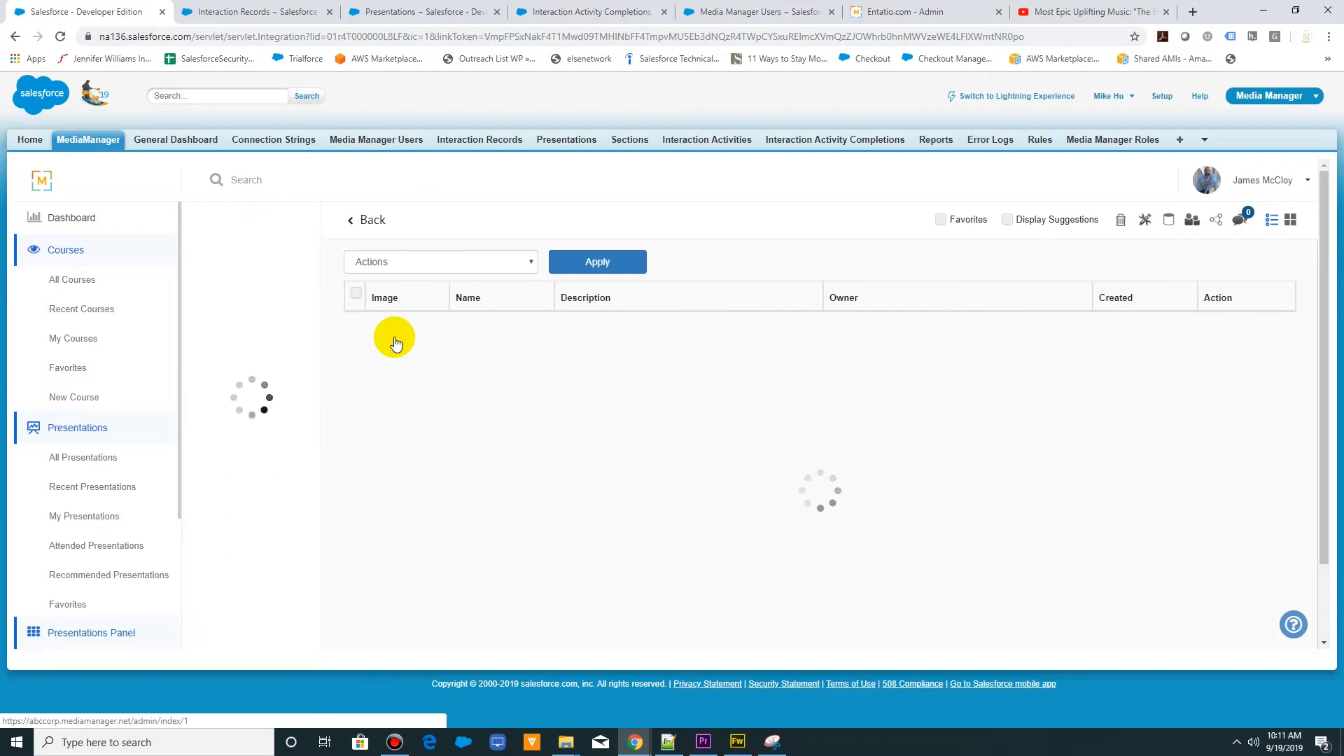
pyautogui.click(1294, 222)
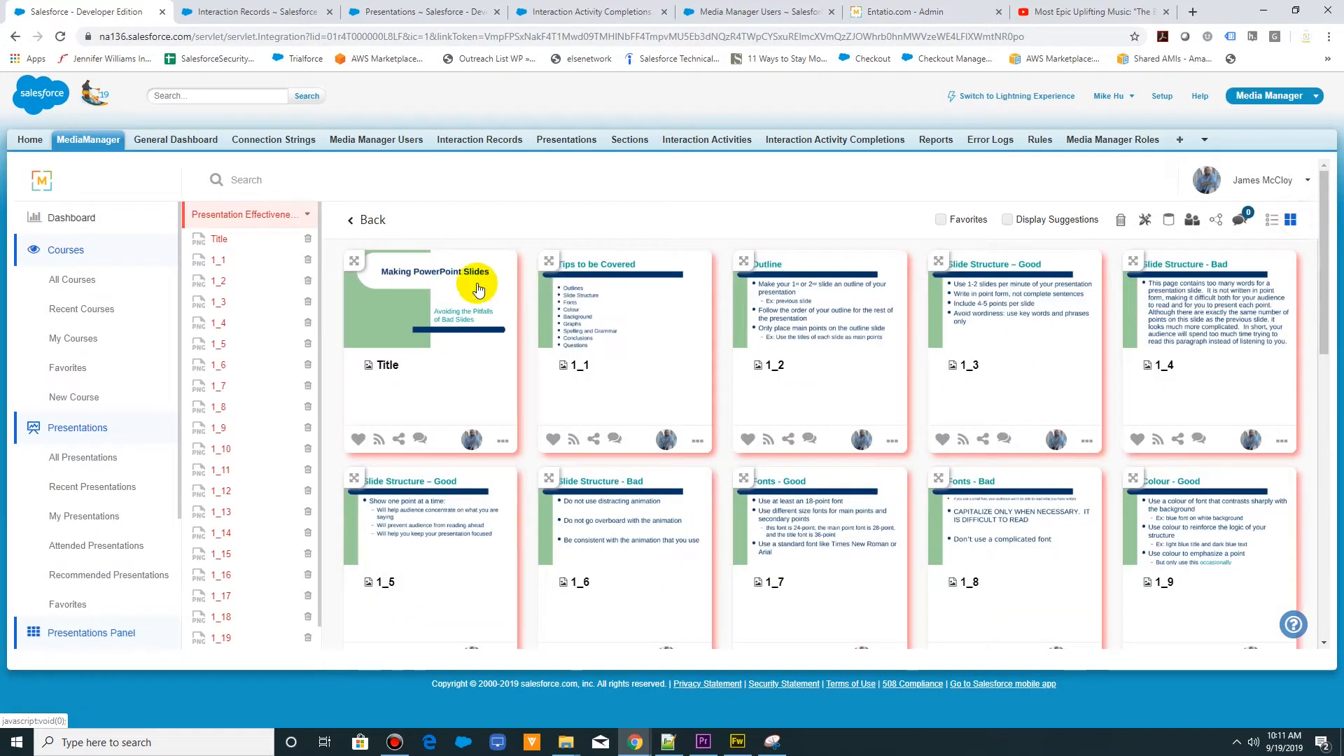
pyautogui.scroll(-6, 964, 569)
pyautogui.scroll(-3, 963, 566)
pyautogui.scroll(8, 956, 560)
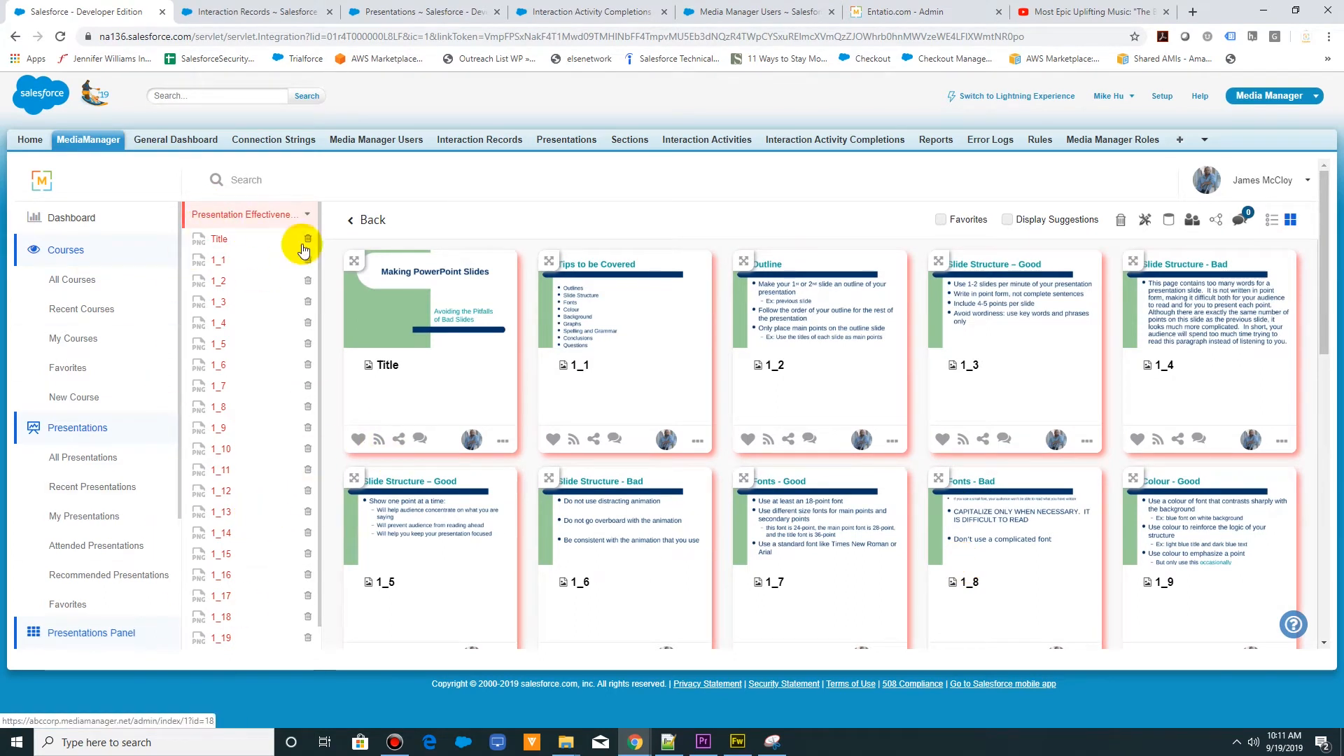
# - Check the Interaction Records list, then view the Title slide and slide 1_1 in the MediaManager slide viewer and close it
pyautogui.click(299, 7)
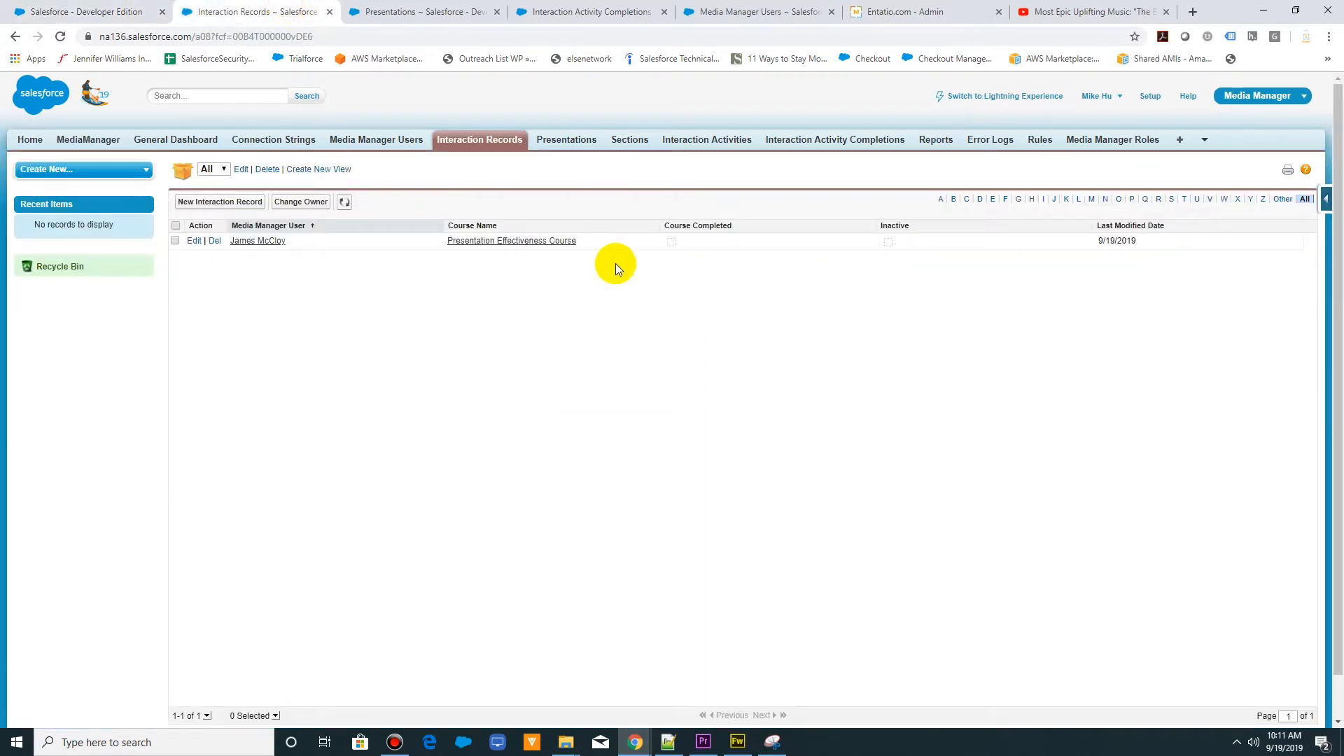
pyautogui.click(108, 11)
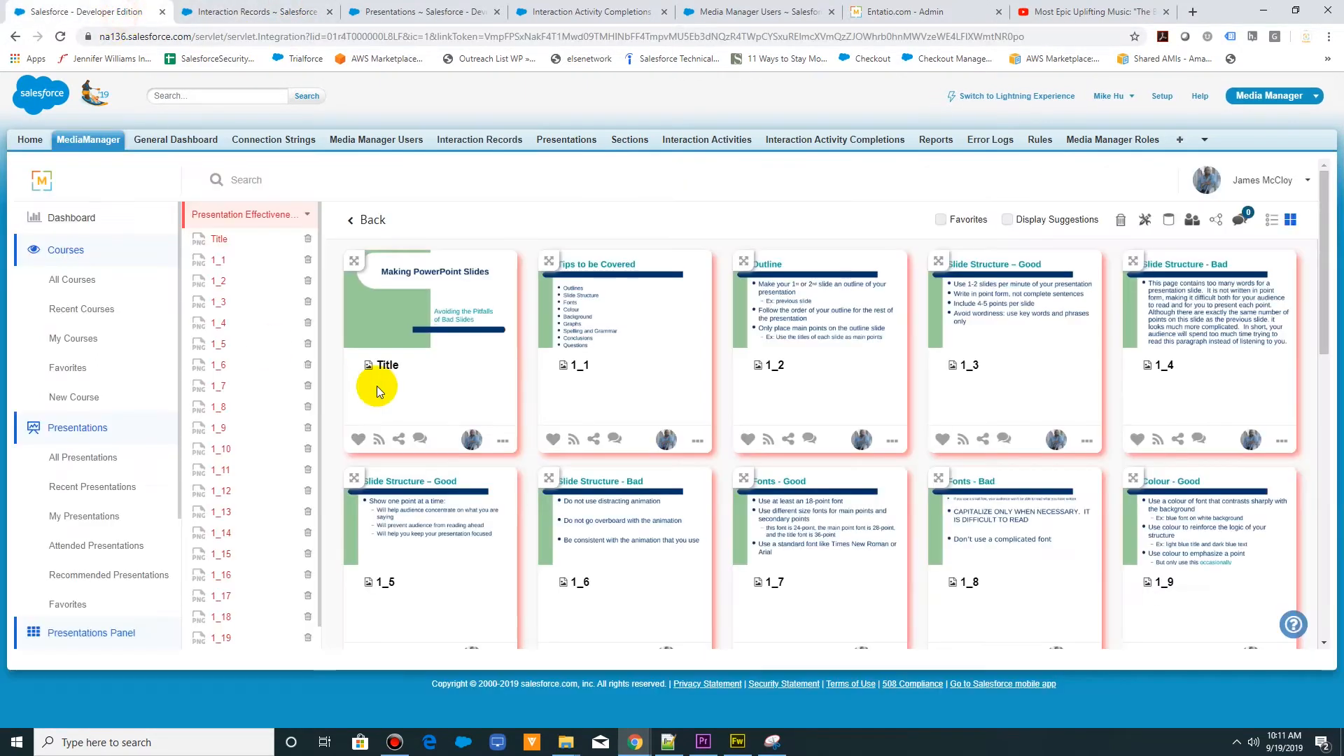
pyautogui.click(438, 304)
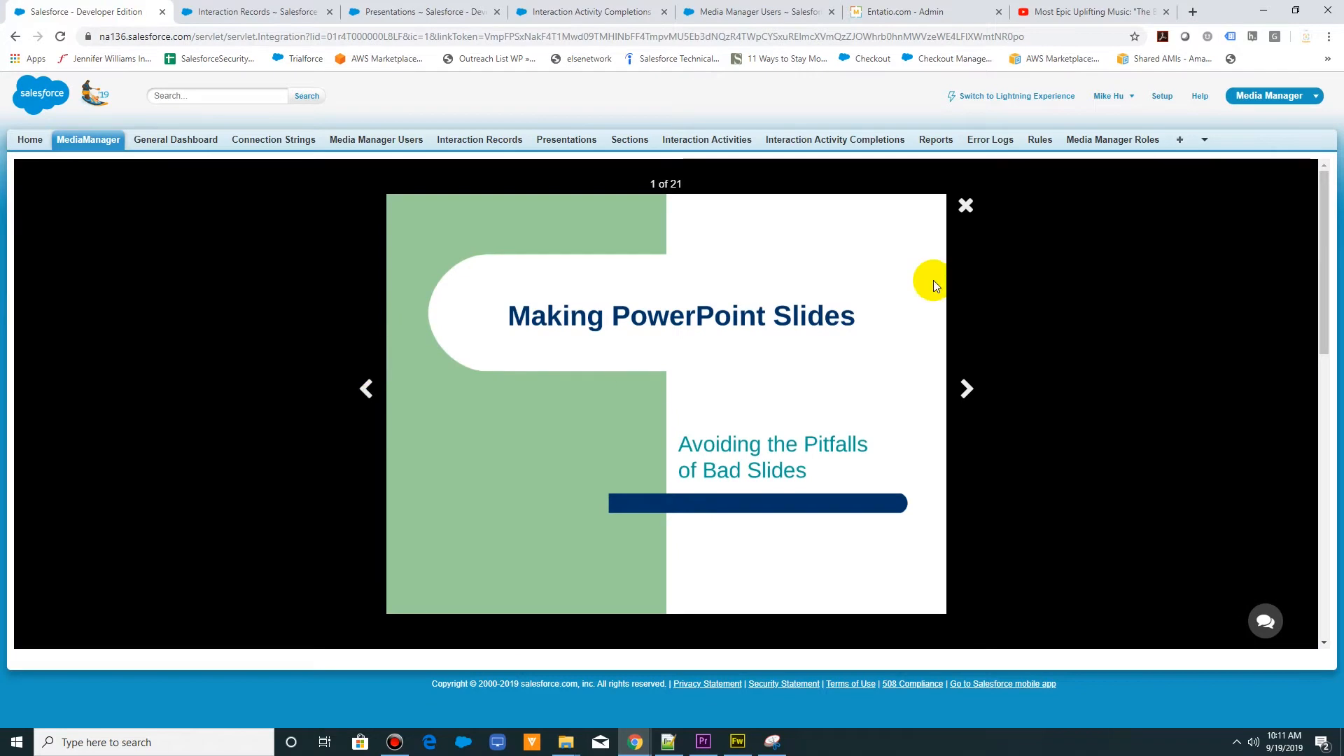
pyautogui.click(964, 396)
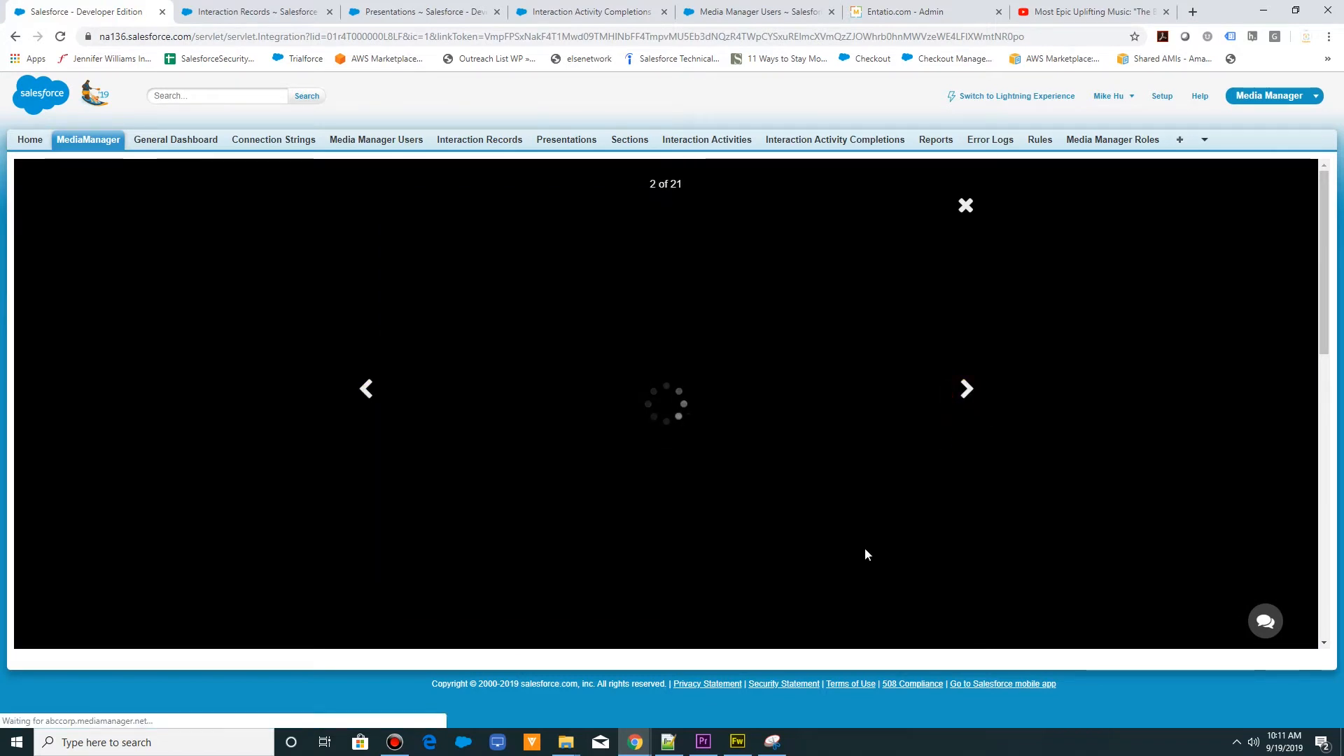
pyautogui.click(966, 205)
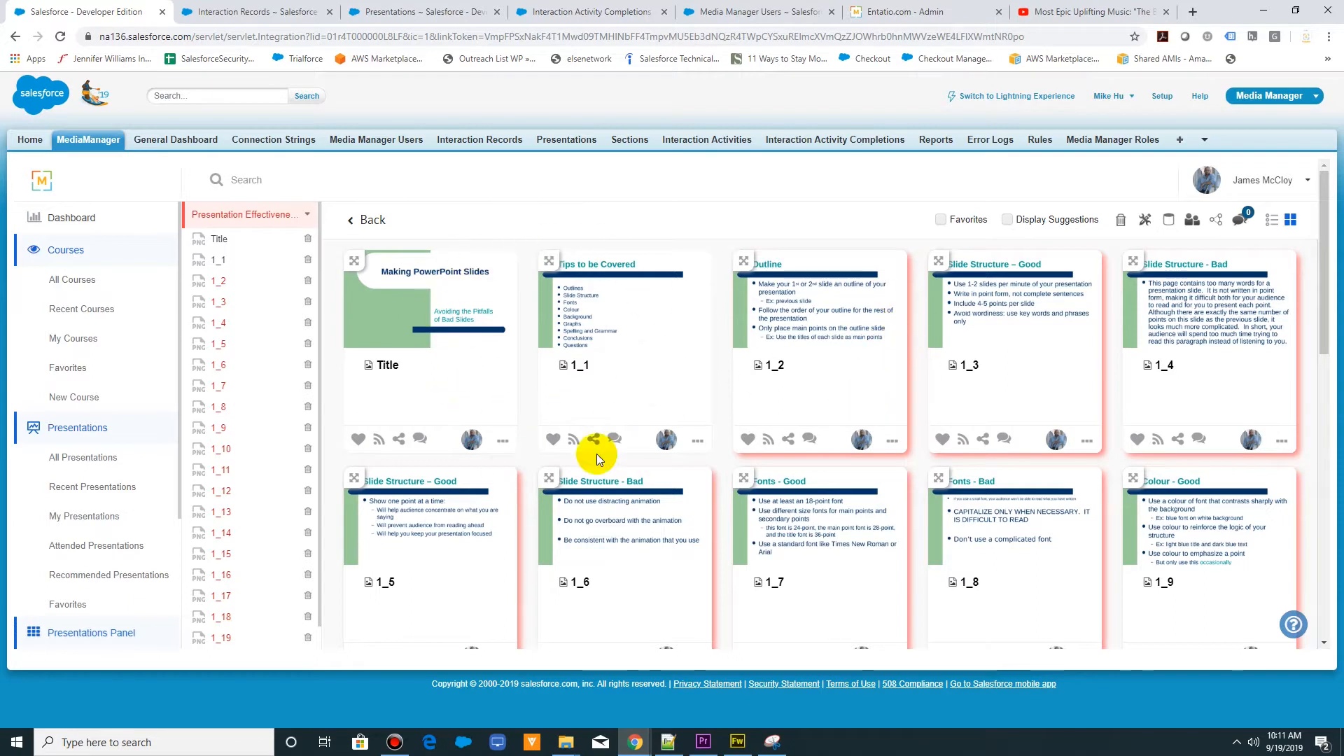
# - Compare the Interaction Records and Presentations lists with the presentation's slides in MediaManager
pyautogui.click(234, 8)
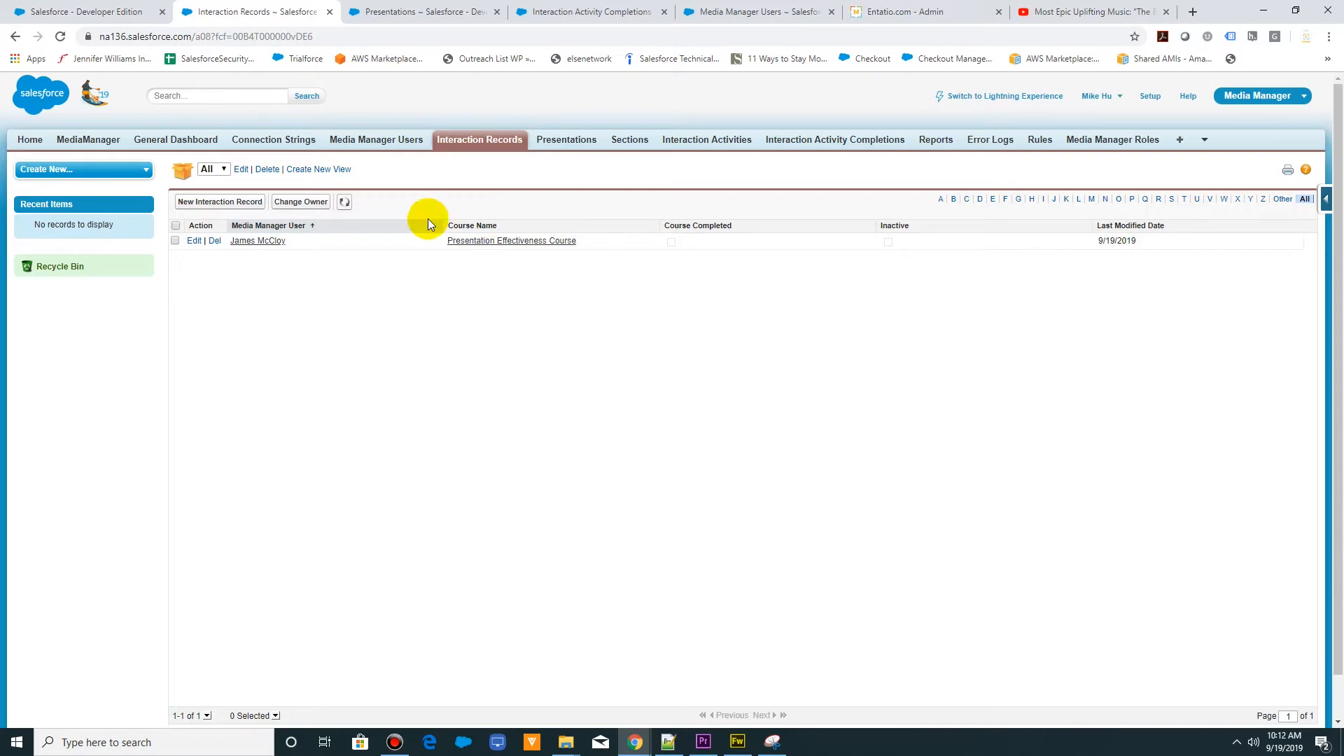
pyautogui.click(464, 15)
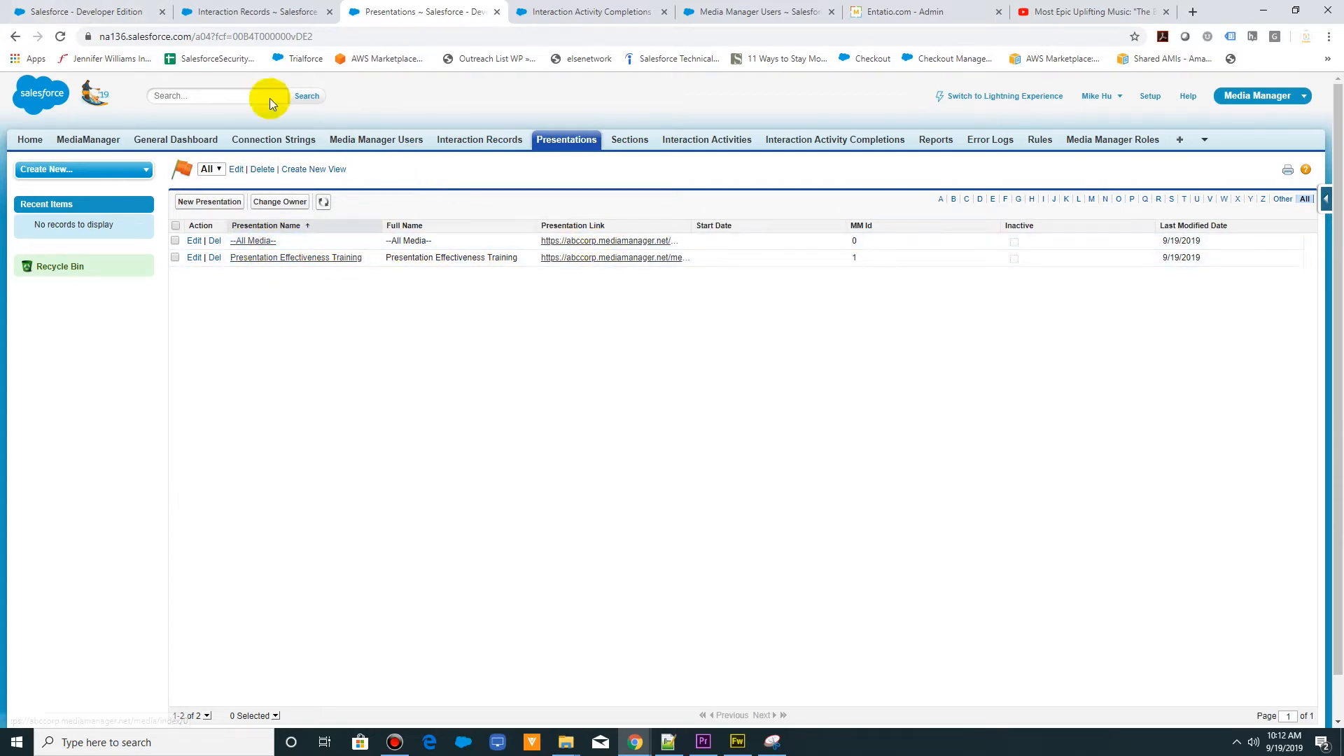
pyautogui.click(109, 9)
pyautogui.click(444, 19)
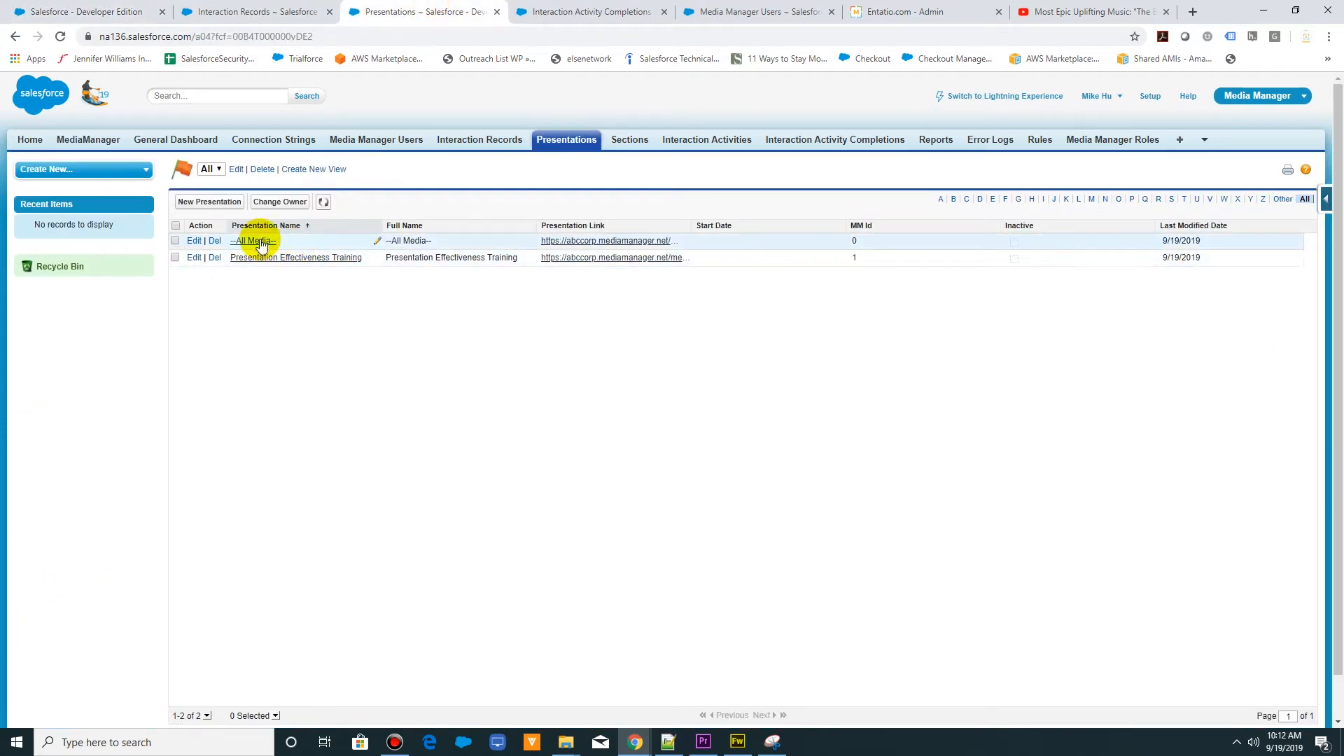
pyautogui.click(115, 13)
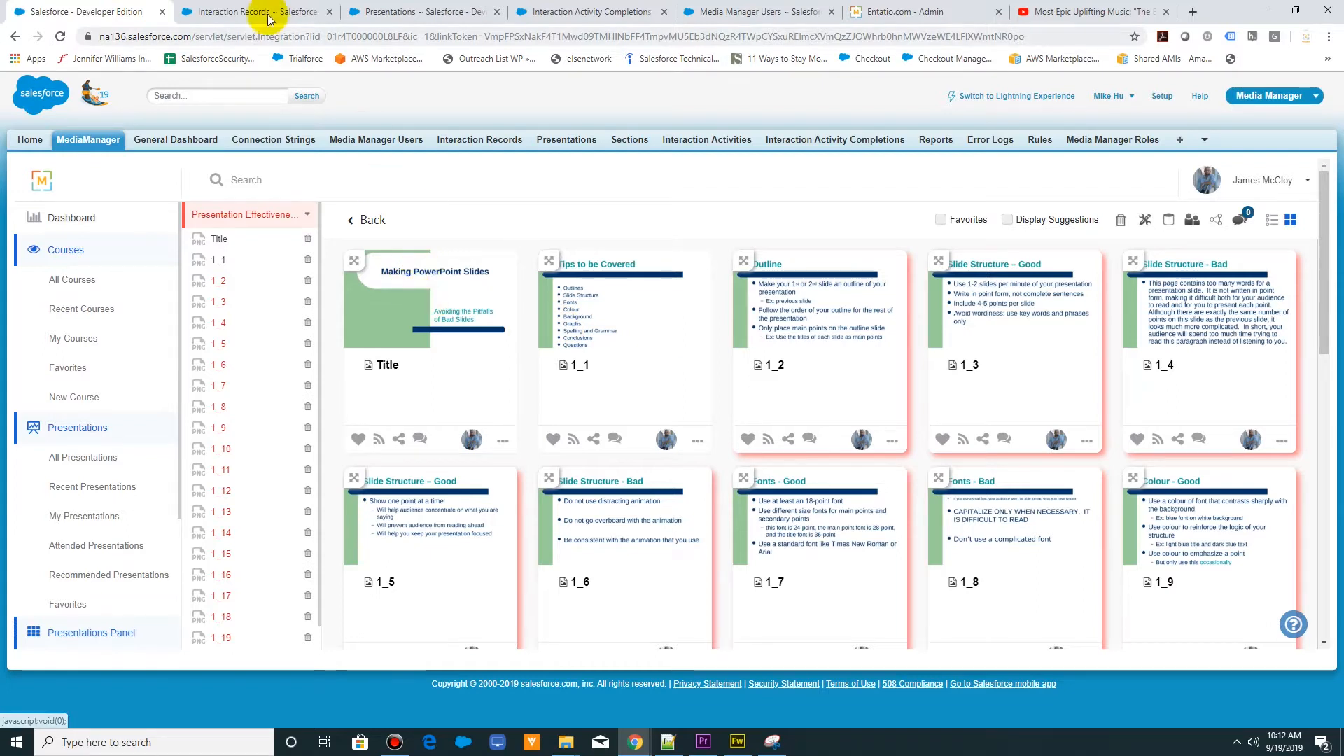
pyautogui.click(440, 14)
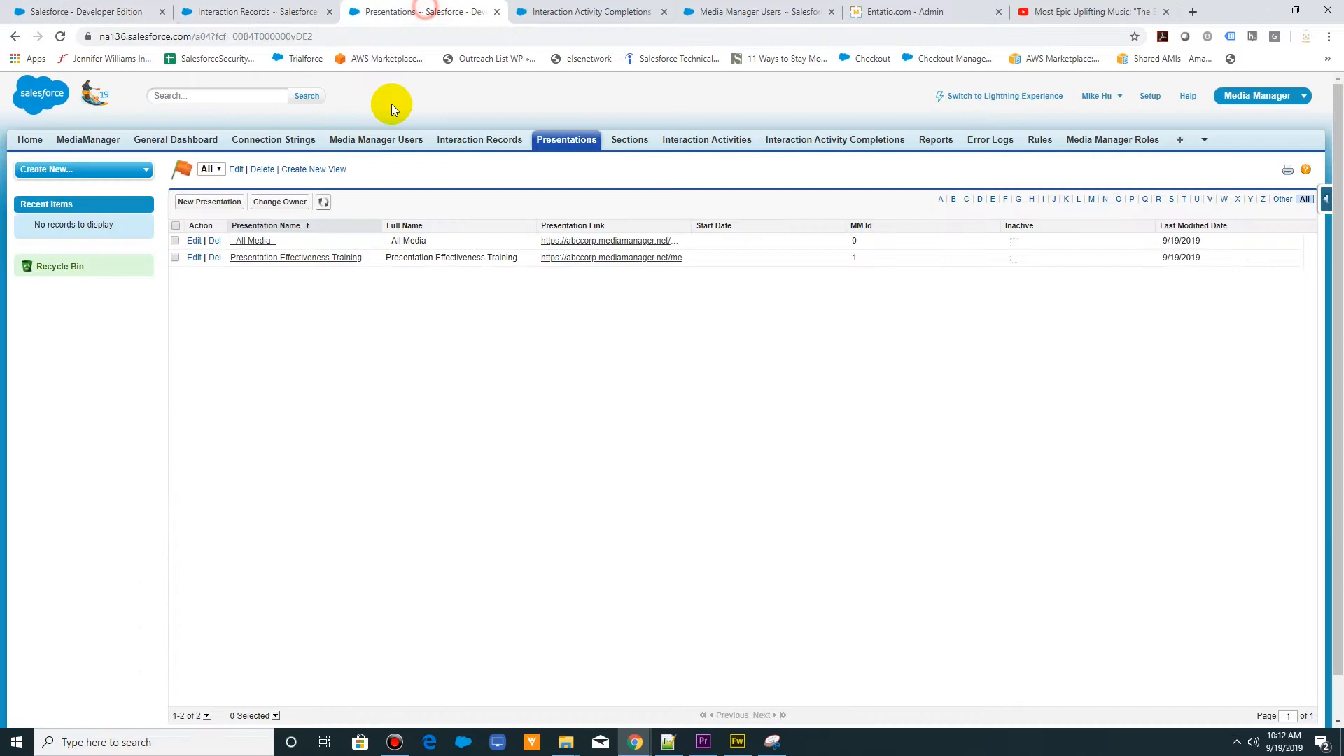
pyautogui.click(266, 258)
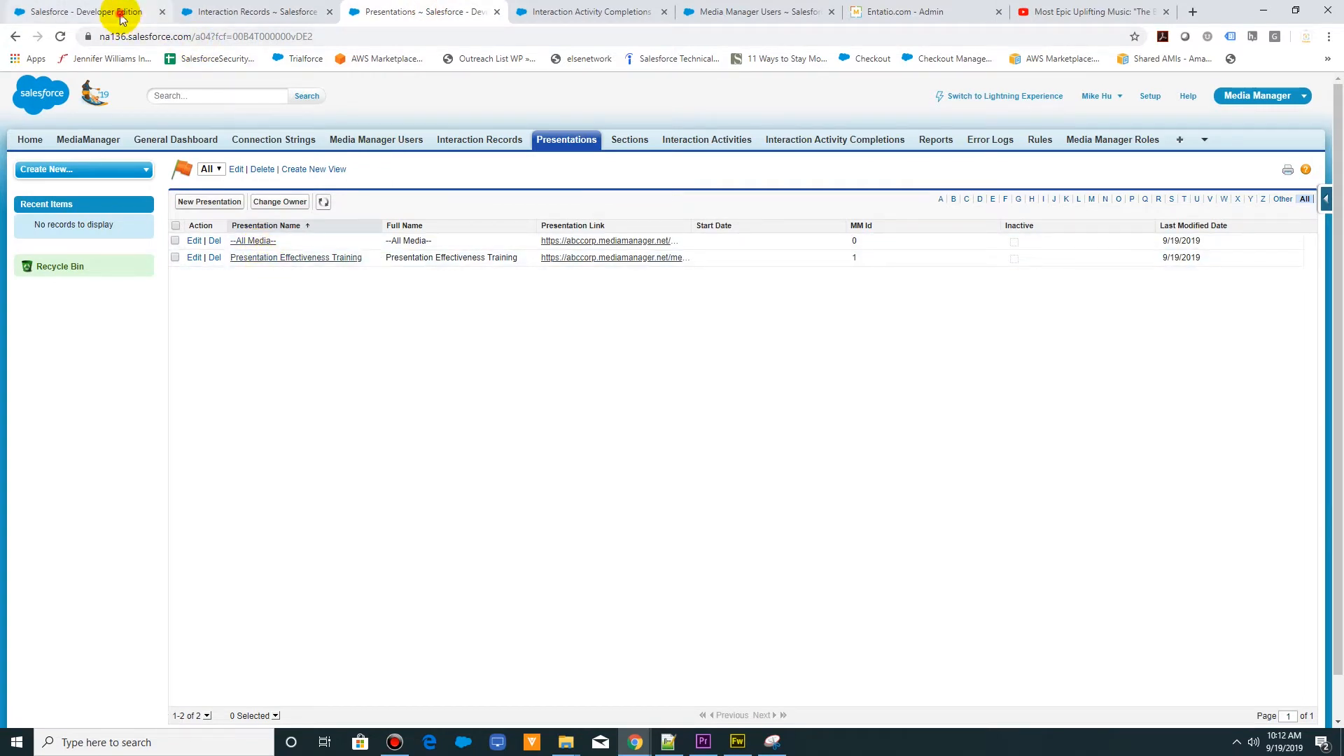
# - Examine the activities and their completed and inactive flags in the full Interaction Activity Completions list
pyautogui.click(599, 12)
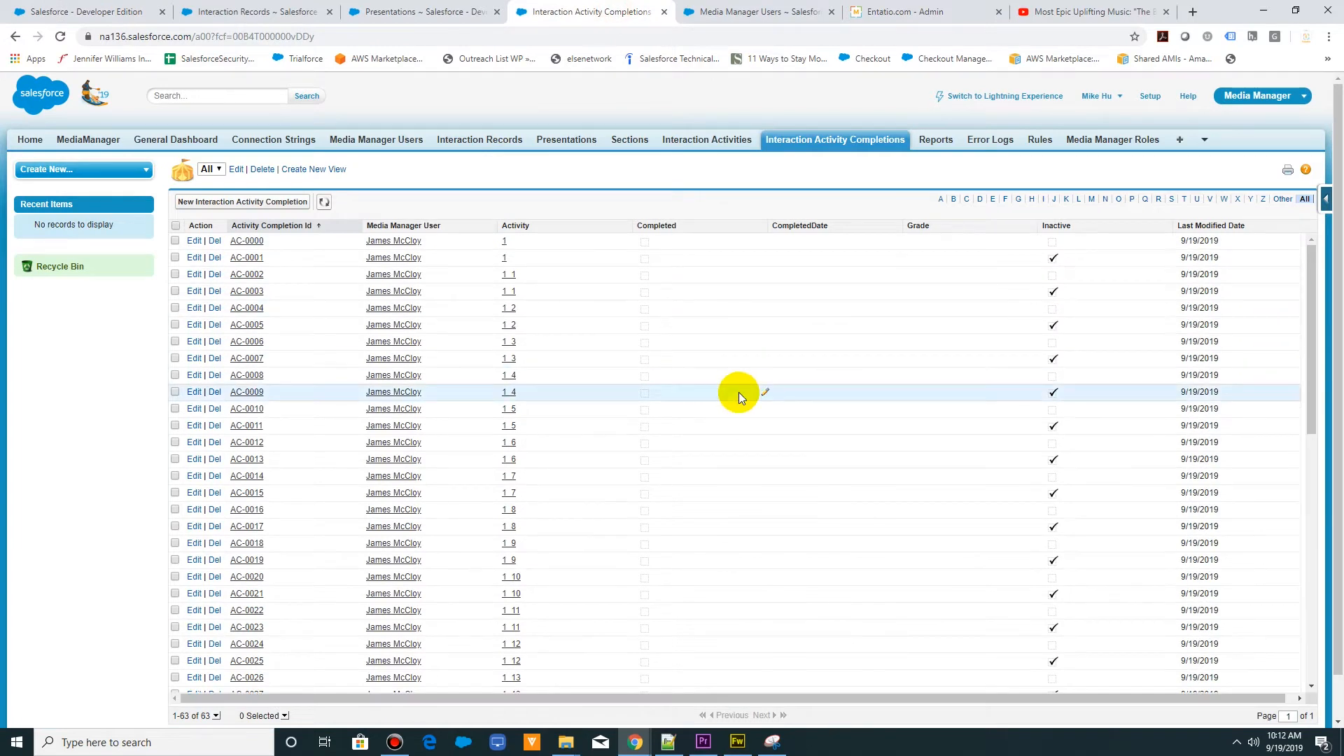
pyautogui.scroll(-4, 528, 371)
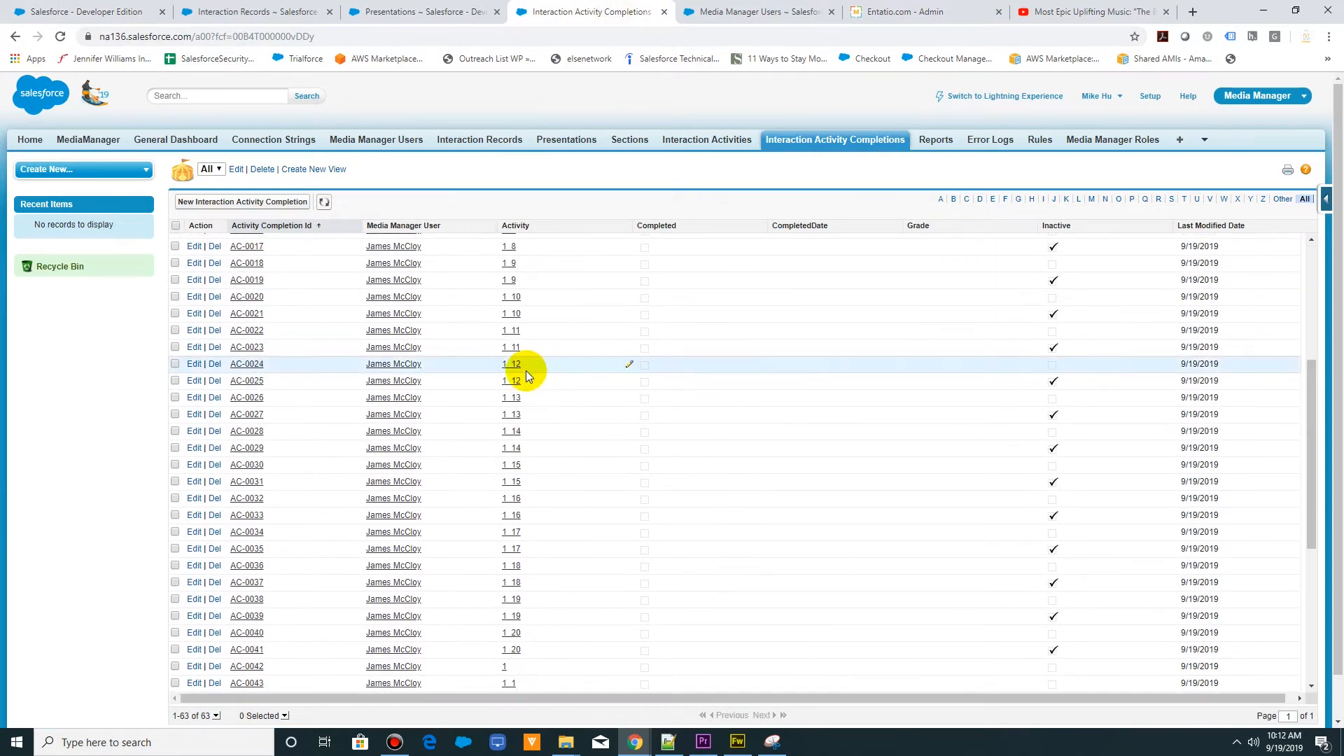
pyautogui.scroll(4, 526, 371)
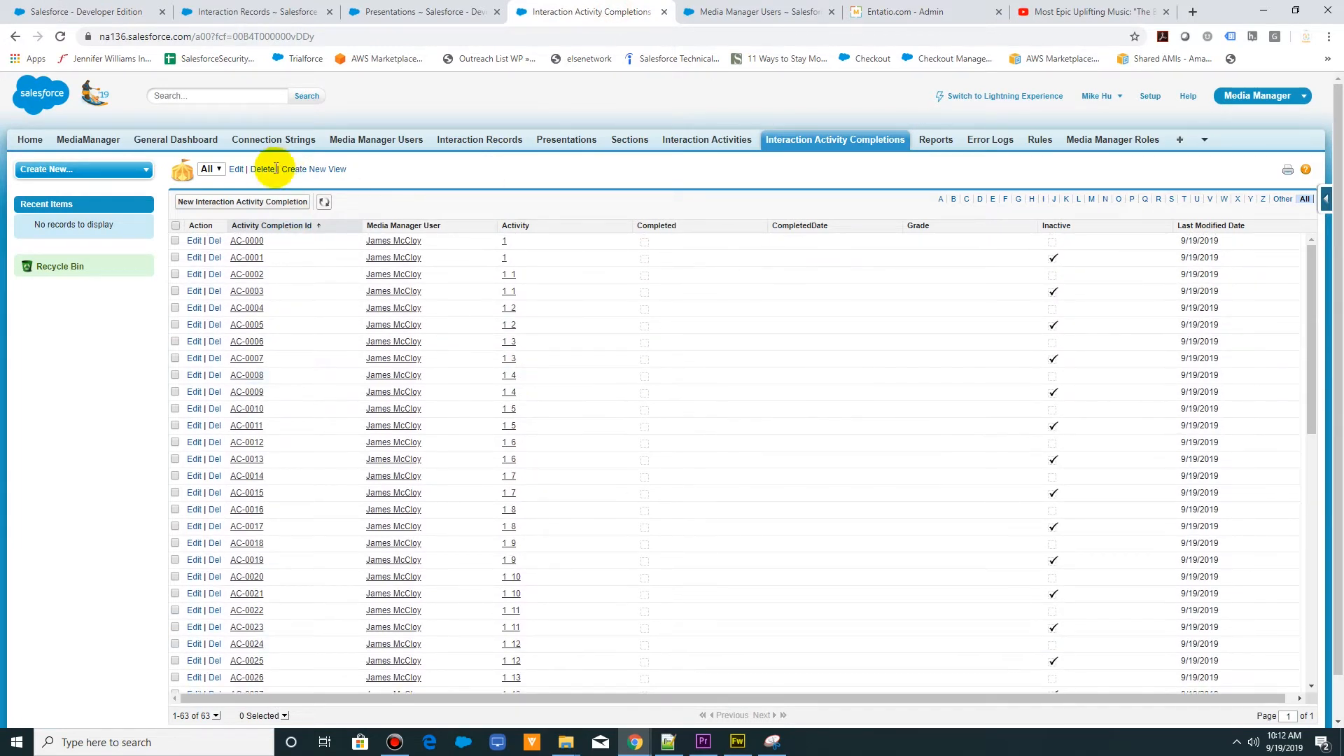
pyautogui.scroll(-1, 318, 218)
pyautogui.scroll(-5, 331, 272)
pyautogui.scroll(-3, 330, 294)
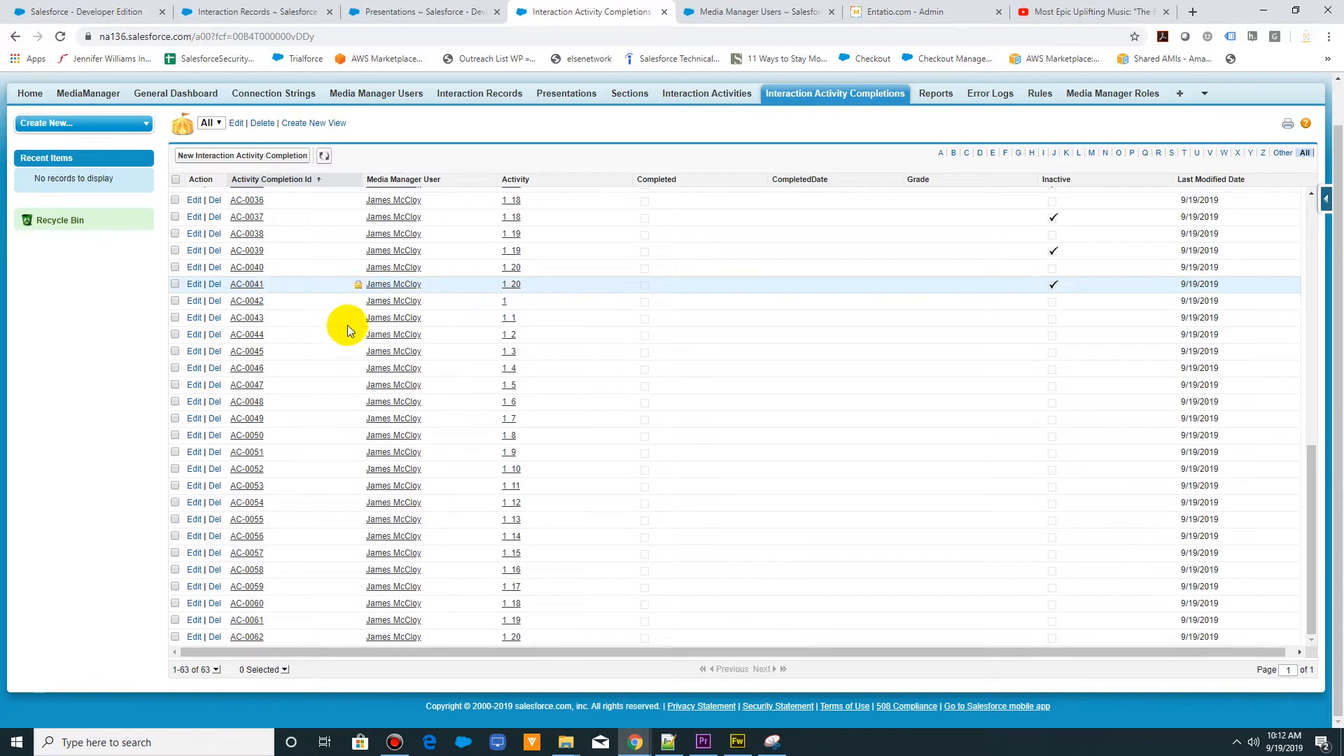
pyautogui.scroll(9, 452, 525)
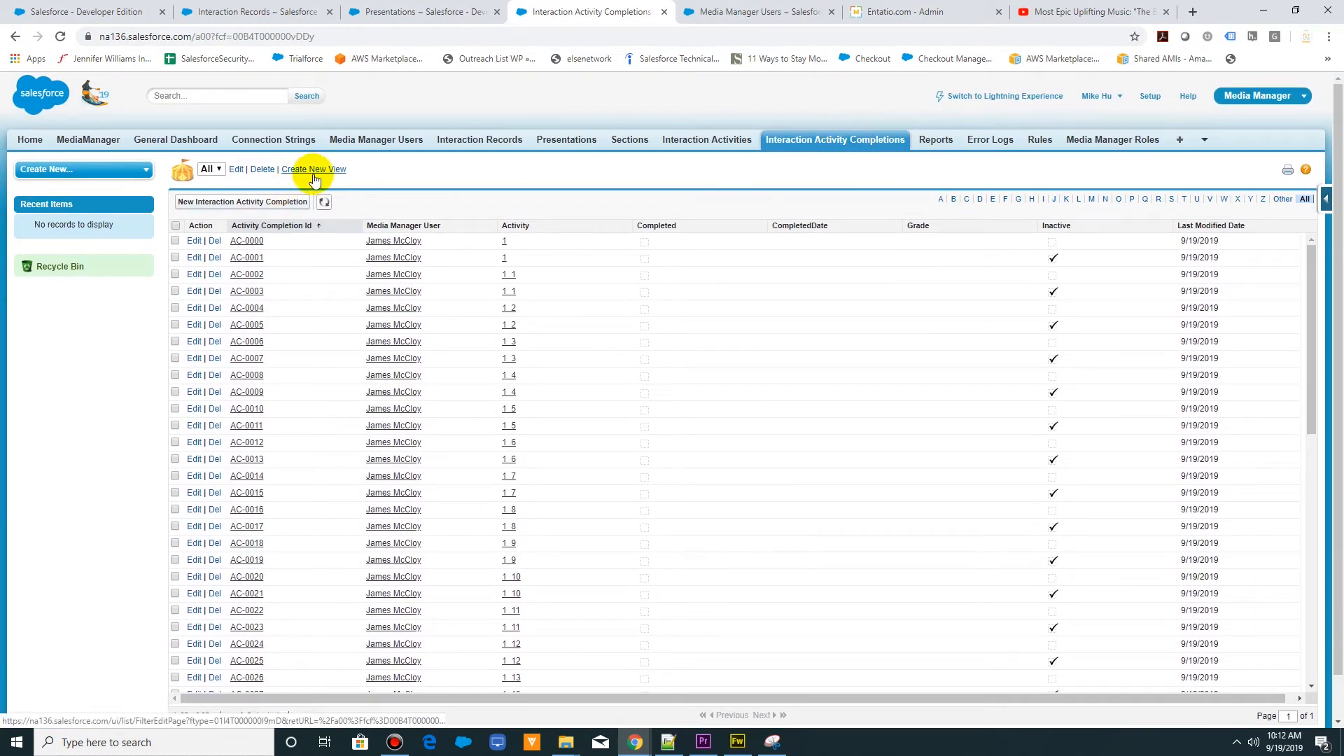
# - Open the Media Manager user's record and go to the full list of that user's interaction activity completions
pyautogui.click(441, 14)
pyautogui.click(725, 12)
pyautogui.click(250, 241)
pyautogui.scroll(-3, 255, 385)
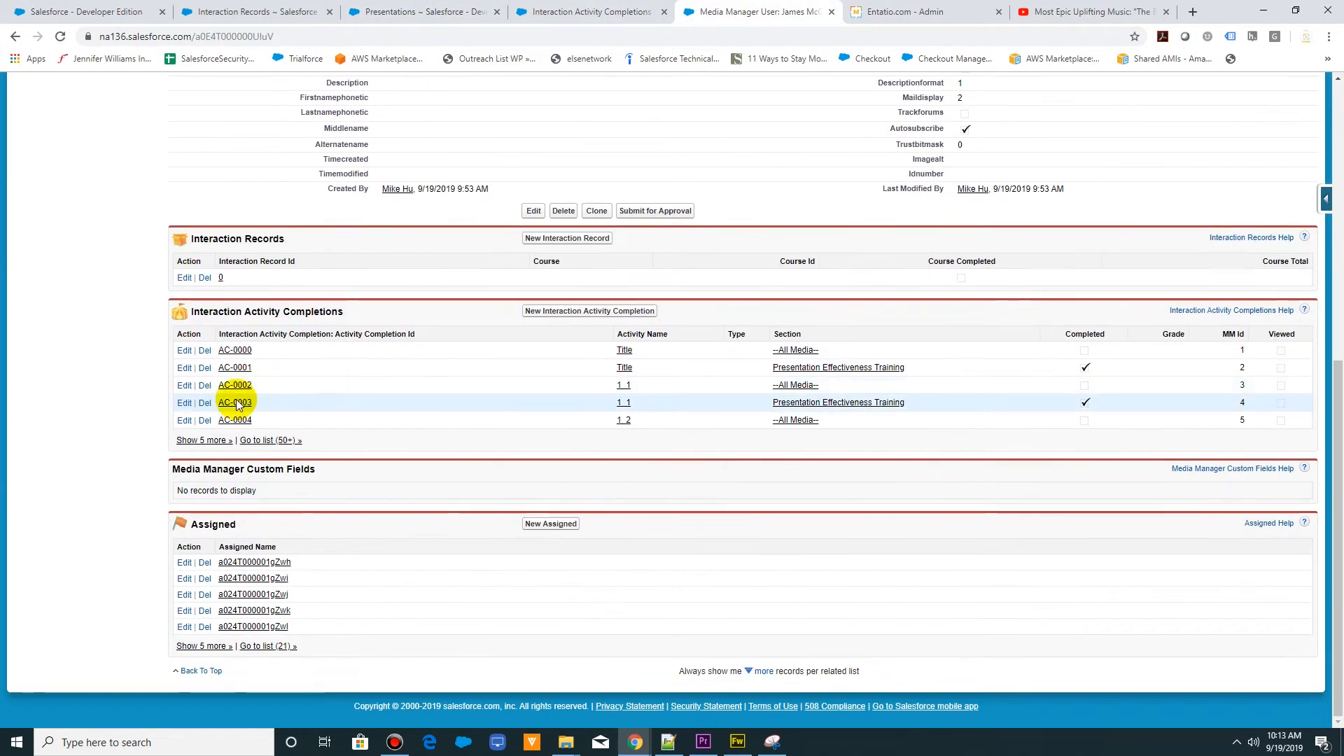
pyautogui.click(253, 443)
# - Examine the sections and completed flags throughout the user's interaction activity completions list
pyautogui.scroll(-8, 843, 361)
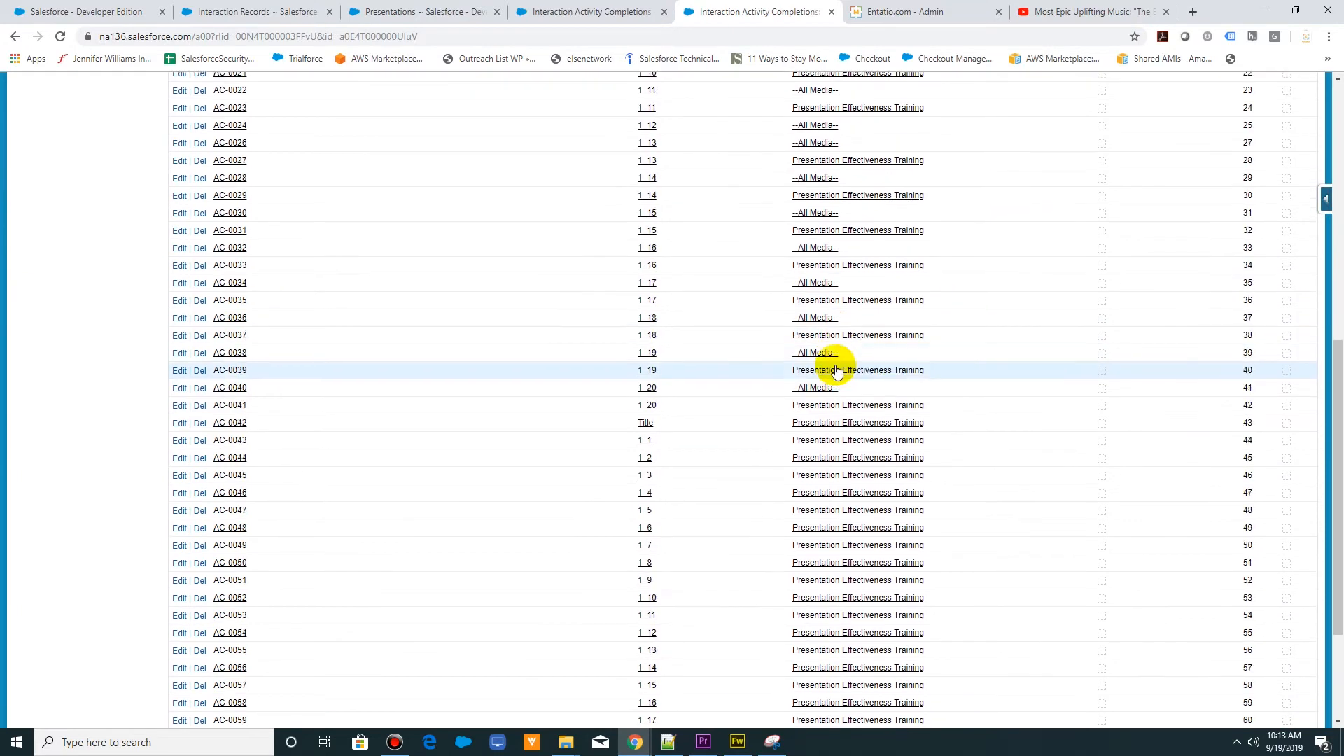
pyautogui.scroll(-2, 840, 367)
pyautogui.scroll(10, 833, 365)
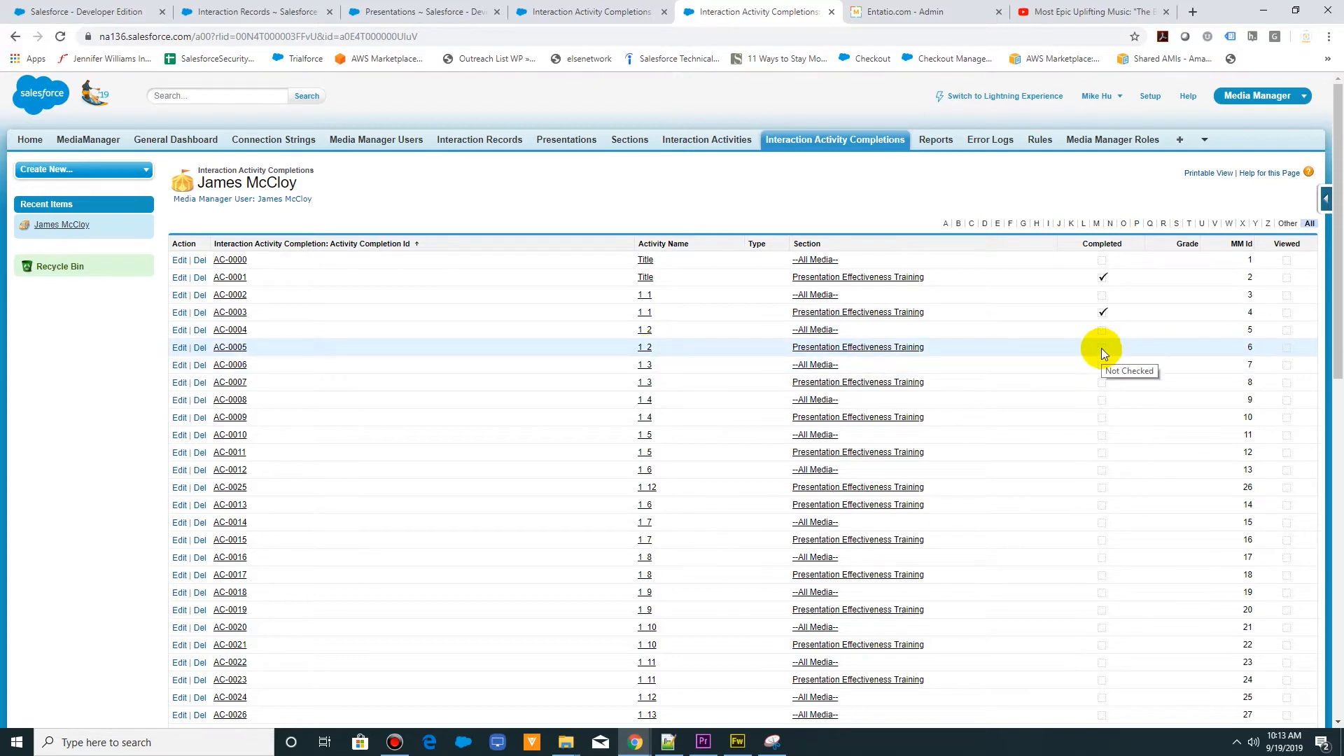
pyautogui.scroll(-5, 733, 460)
pyautogui.scroll(-6, 733, 462)
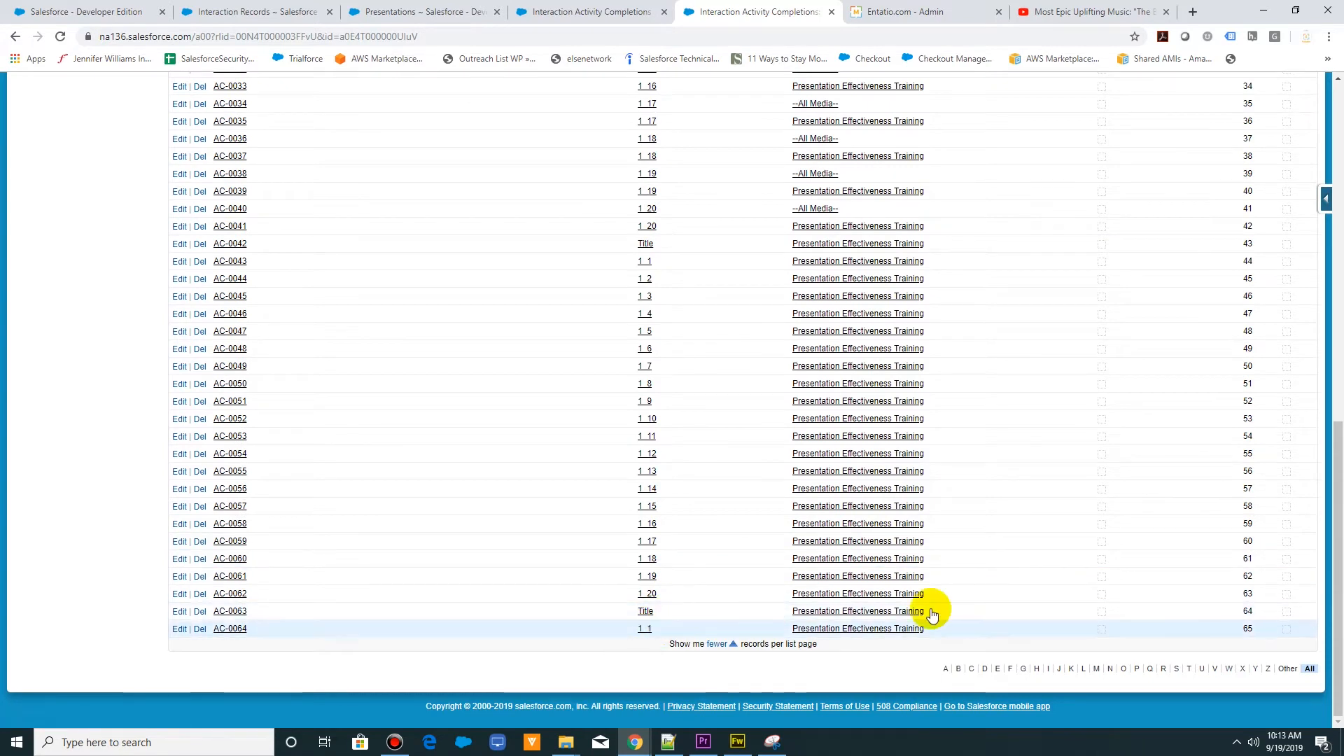
# - Switch to the presentation's slides in MediaManager, show them as a list and rename slide 1_3 as "Pages to be viewed"
pyautogui.scroll(10, 527, 536)
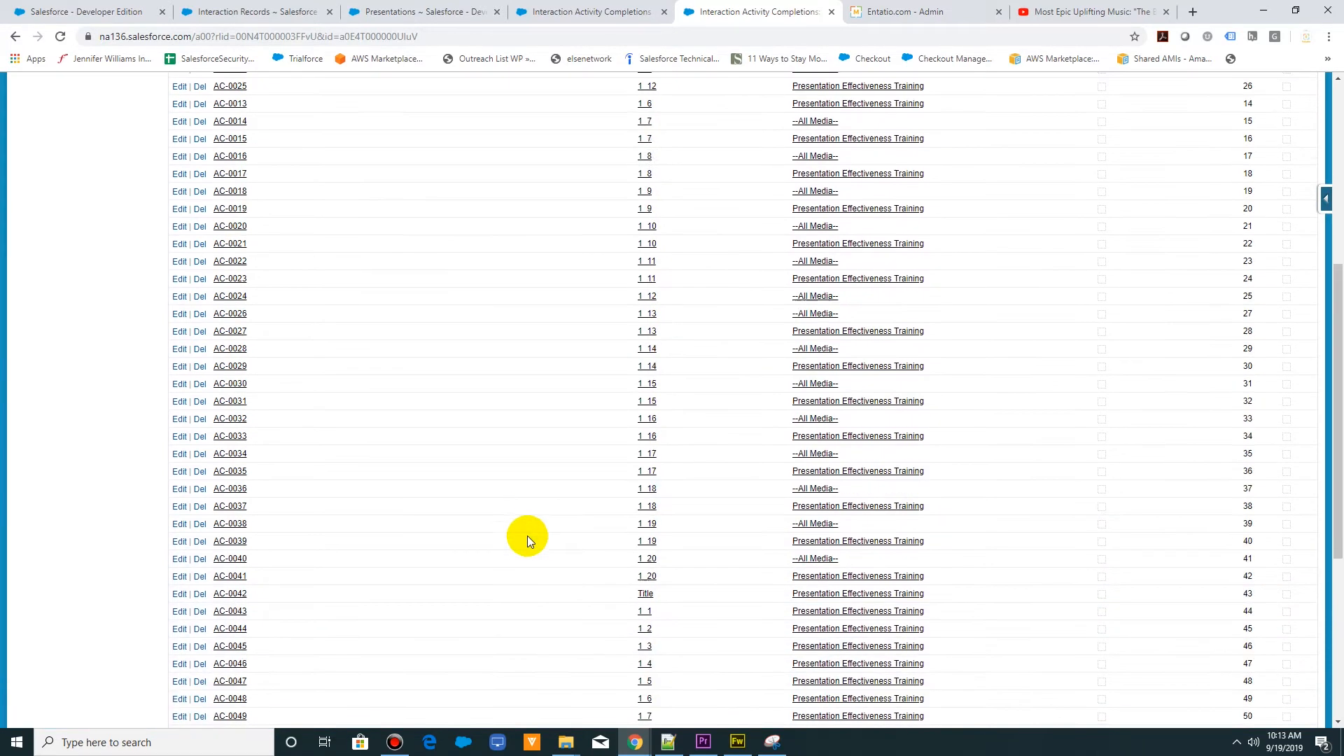
pyautogui.click(129, 12)
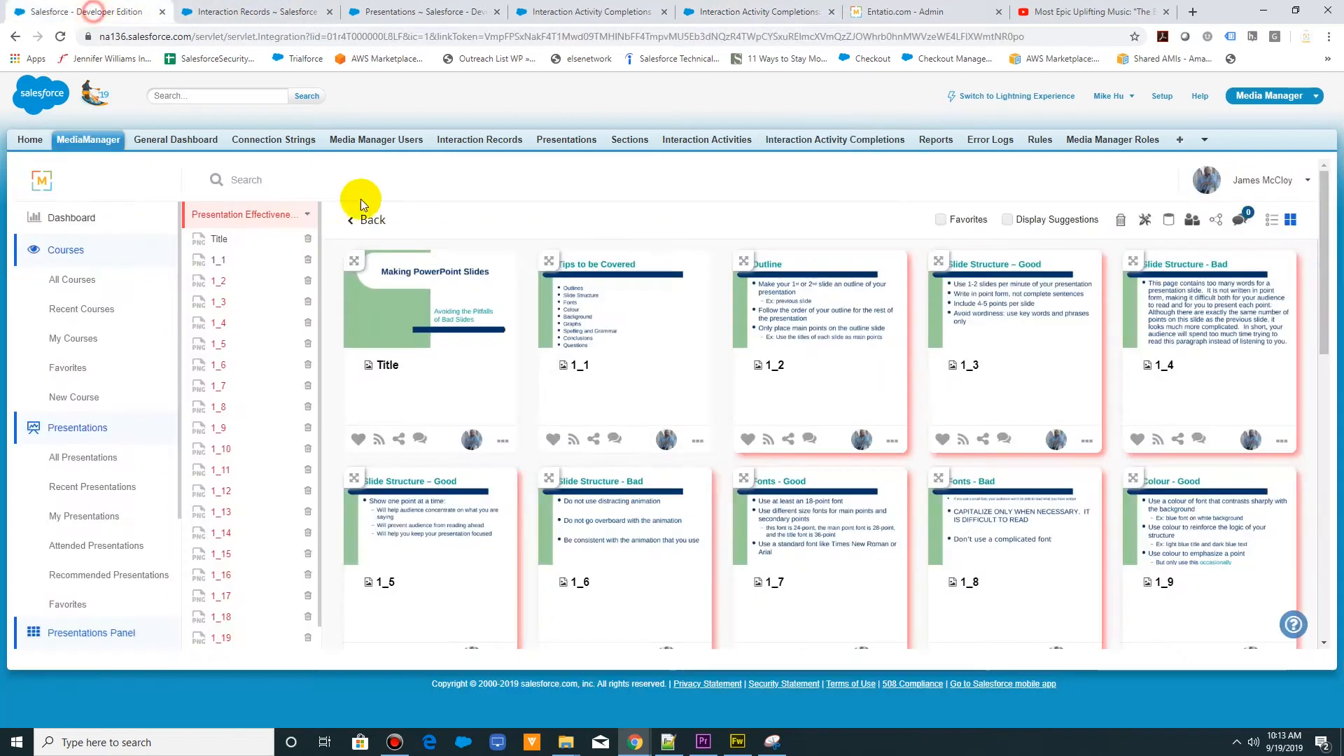
pyautogui.click(1272, 220)
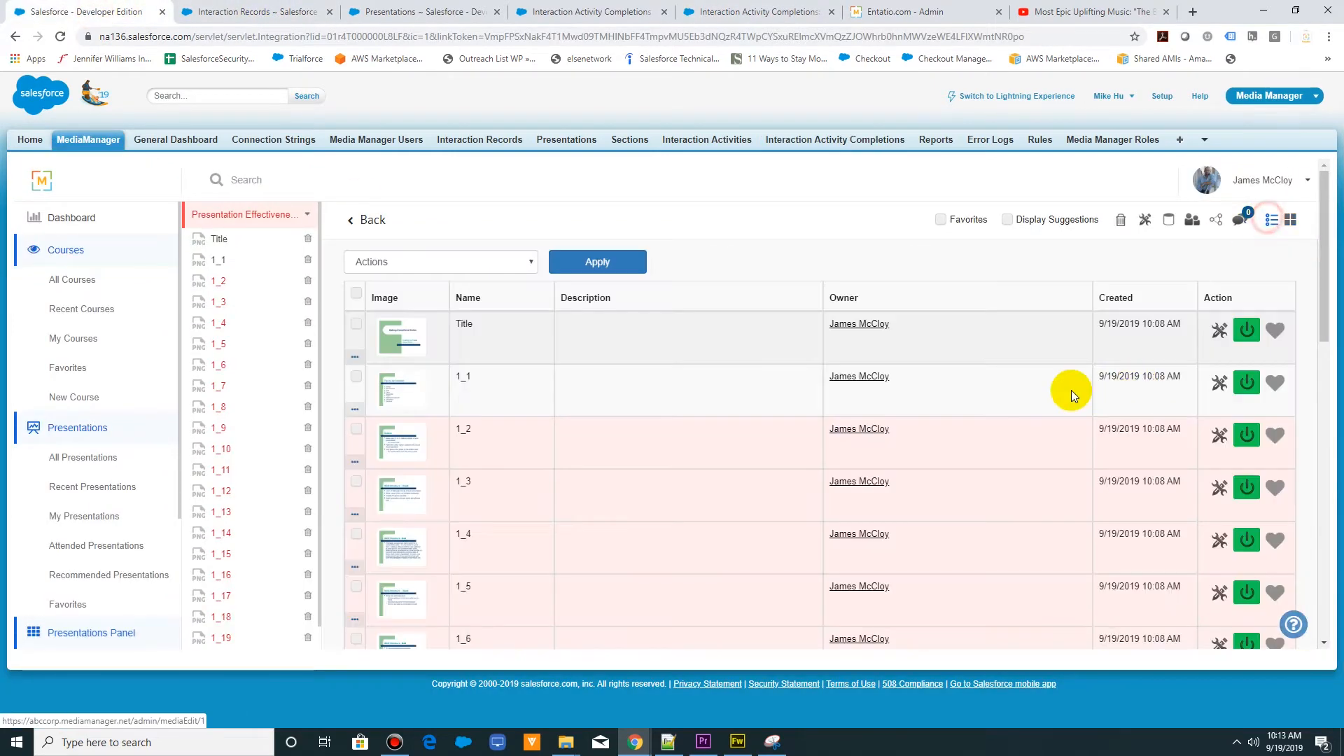
pyautogui.click(542, 480)
pyautogui.doubleClick(465, 483)
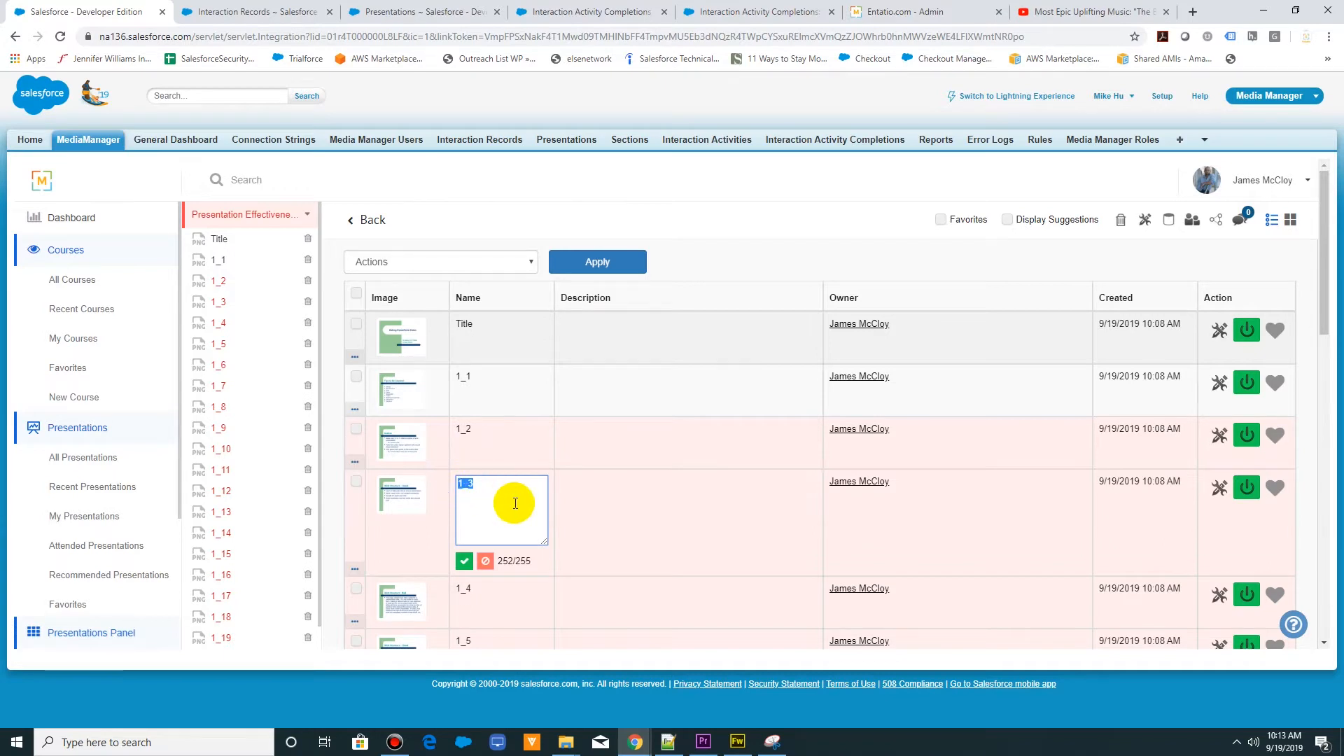
pyautogui.write('Pages to be viewed')
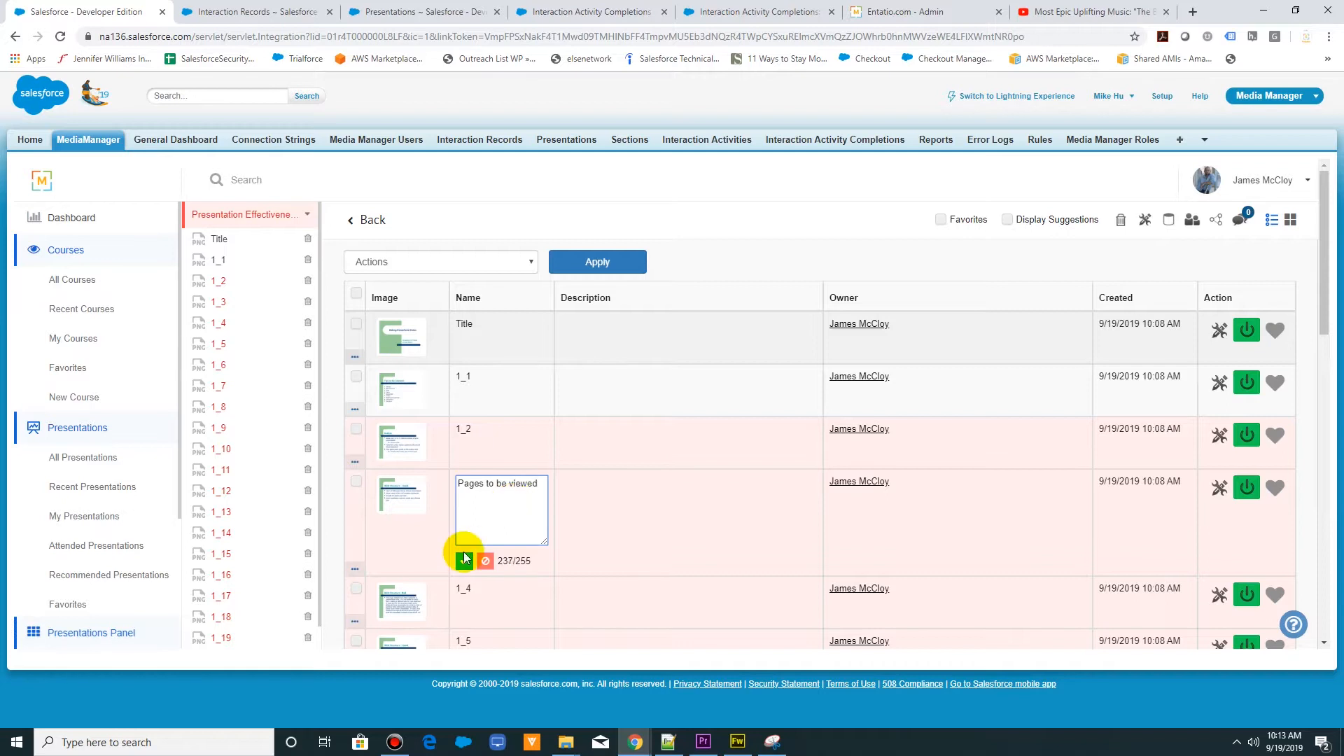
pyautogui.click(464, 561)
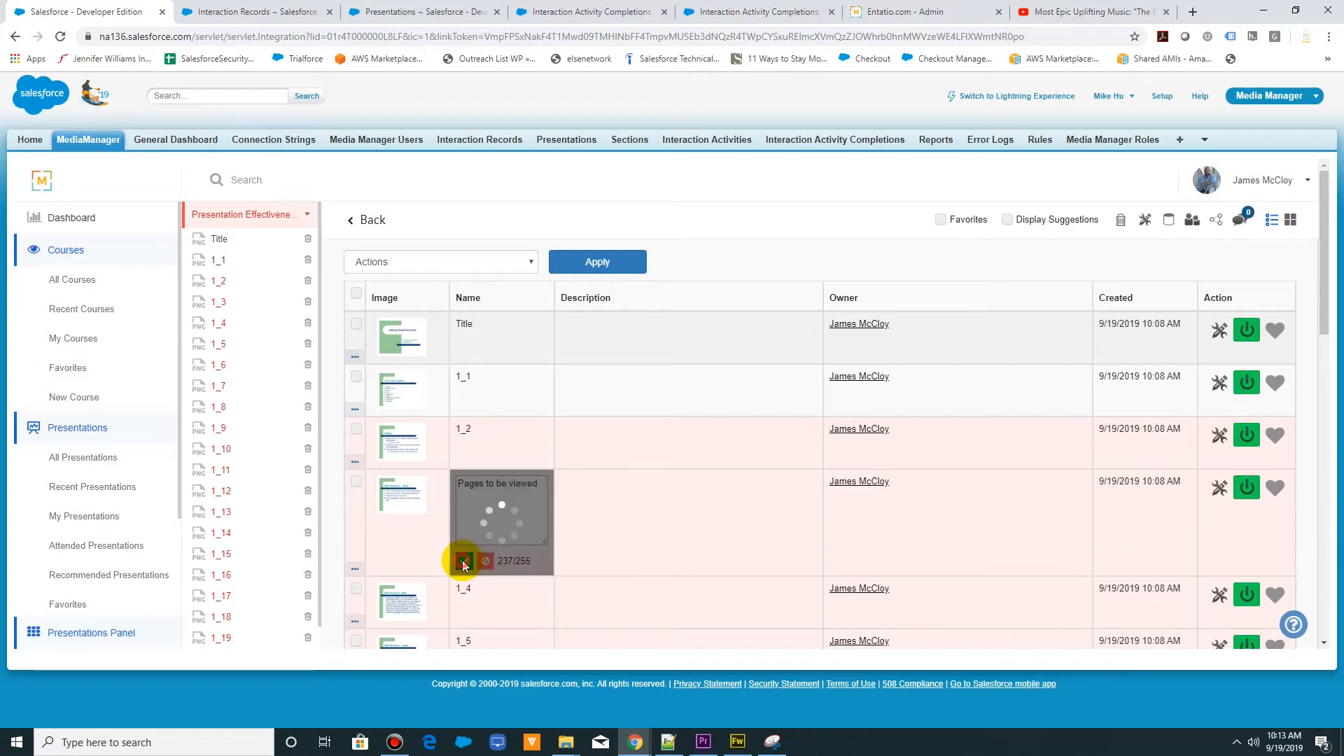
# - View the "Pages to be viewed" slide at full size, and refresh the user's Interaction Activity Completions list in Salesforce
pyautogui.click(395, 494)
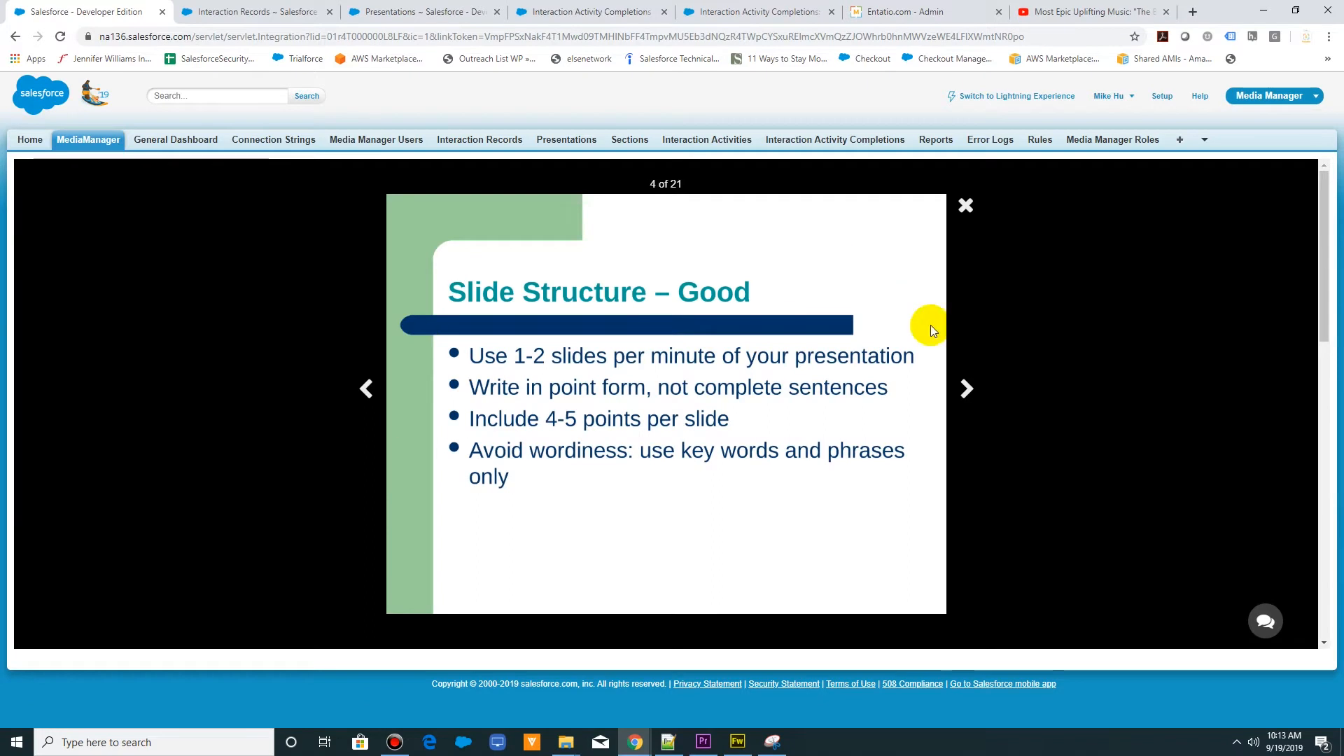
pyautogui.click(965, 207)
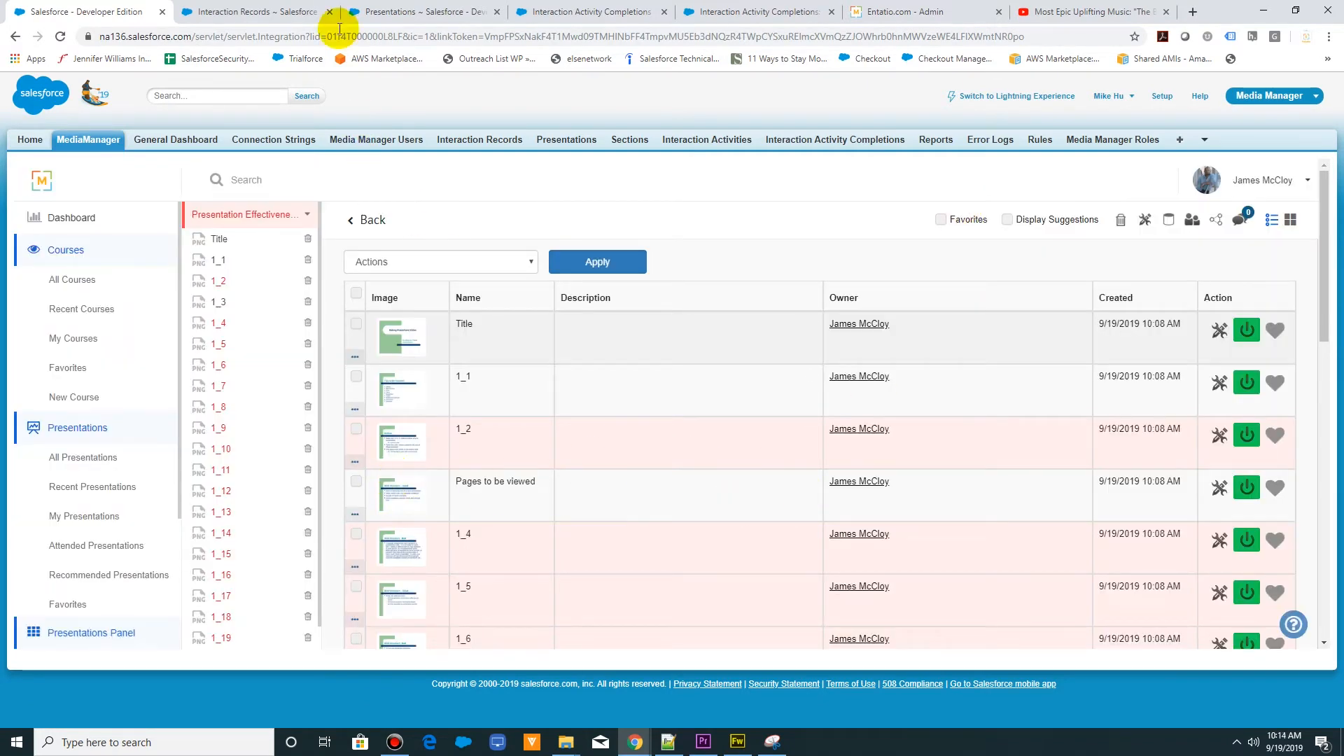
pyautogui.click(259, 12)
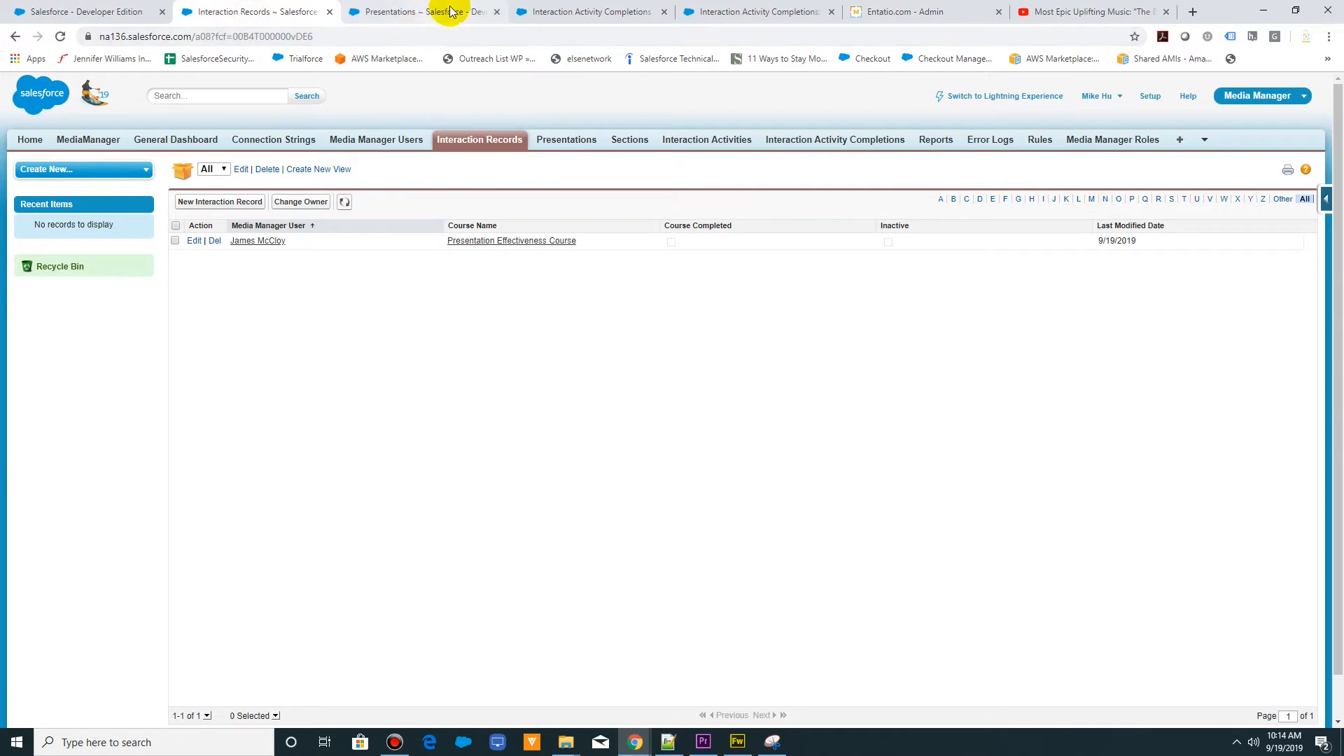
pyautogui.click(732, 12)
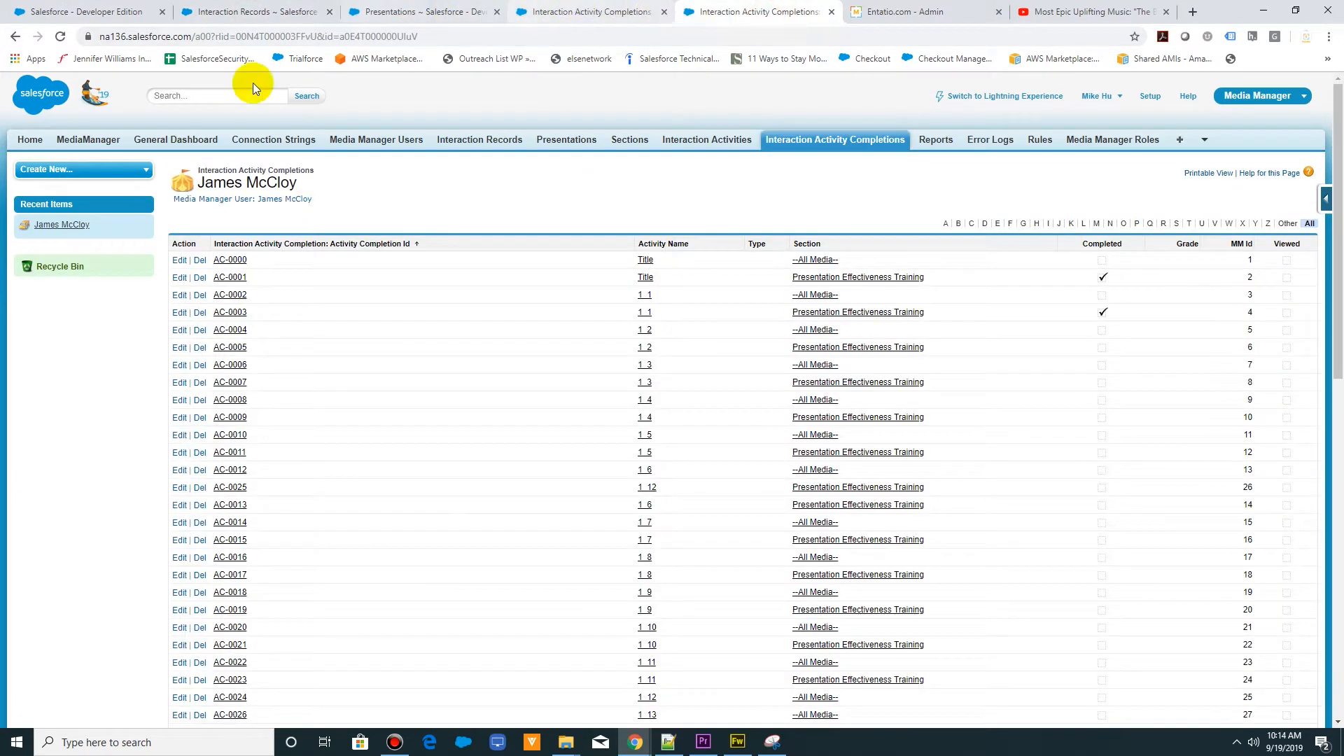
pyautogui.moveTo(203, 182); pyautogui.dragTo(295, 180)
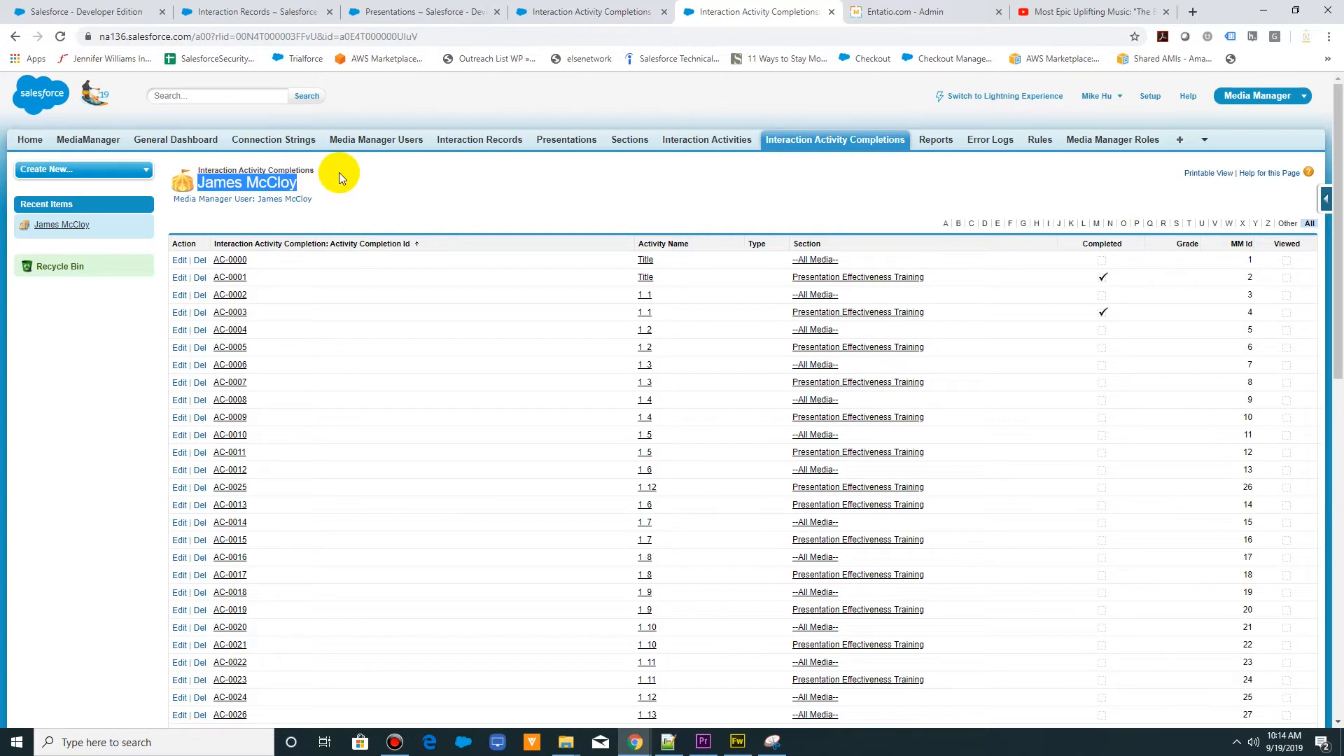
pyautogui.click(60, 37)
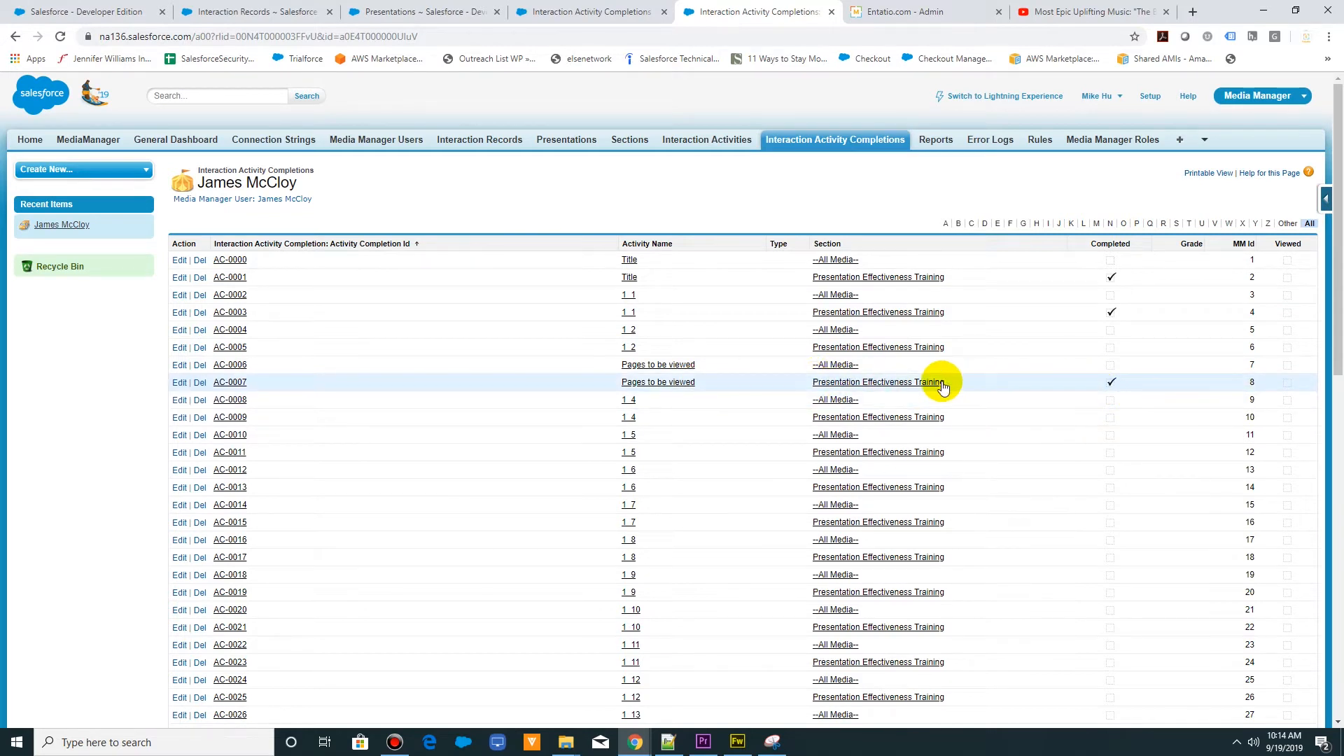
# - Examine the "Pages to be viewed" entries and the completed flags throughout the user's interaction activity completions list
pyautogui.scroll(-10, 933, 380)
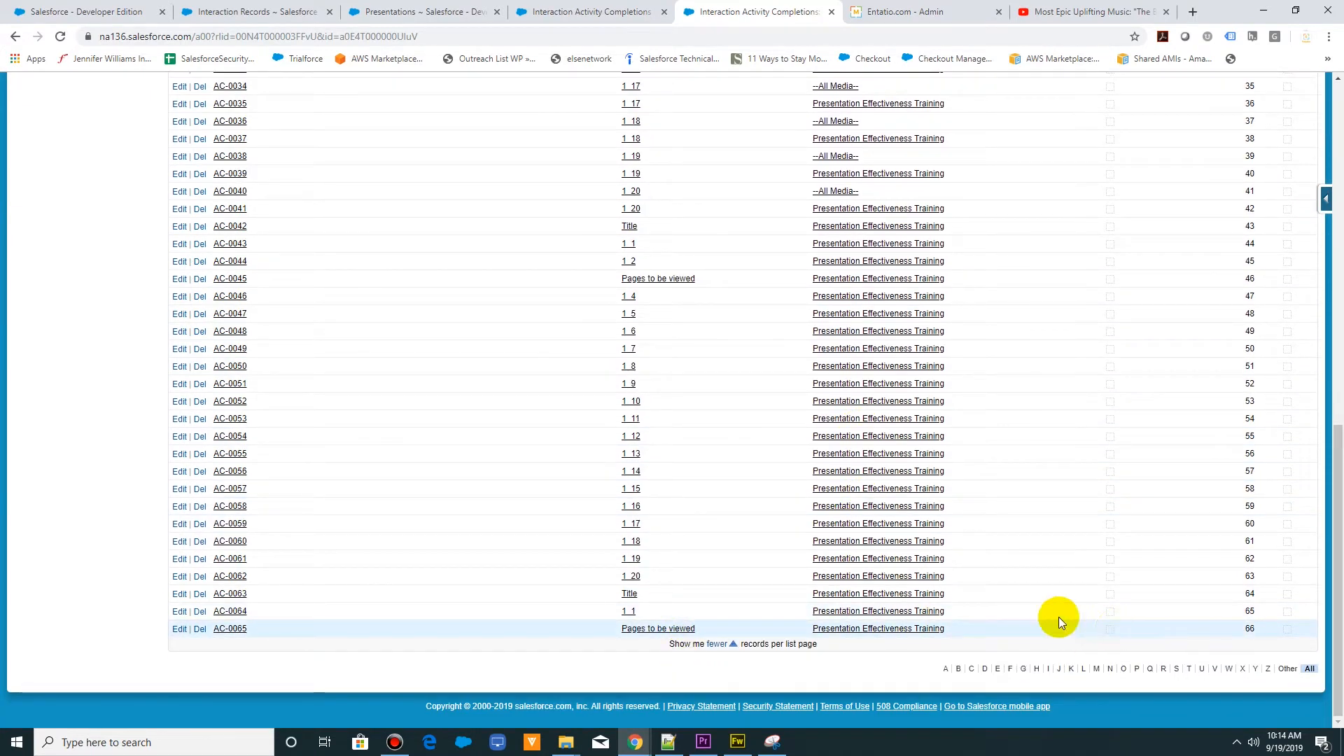
pyautogui.scroll(10, 1059, 616)
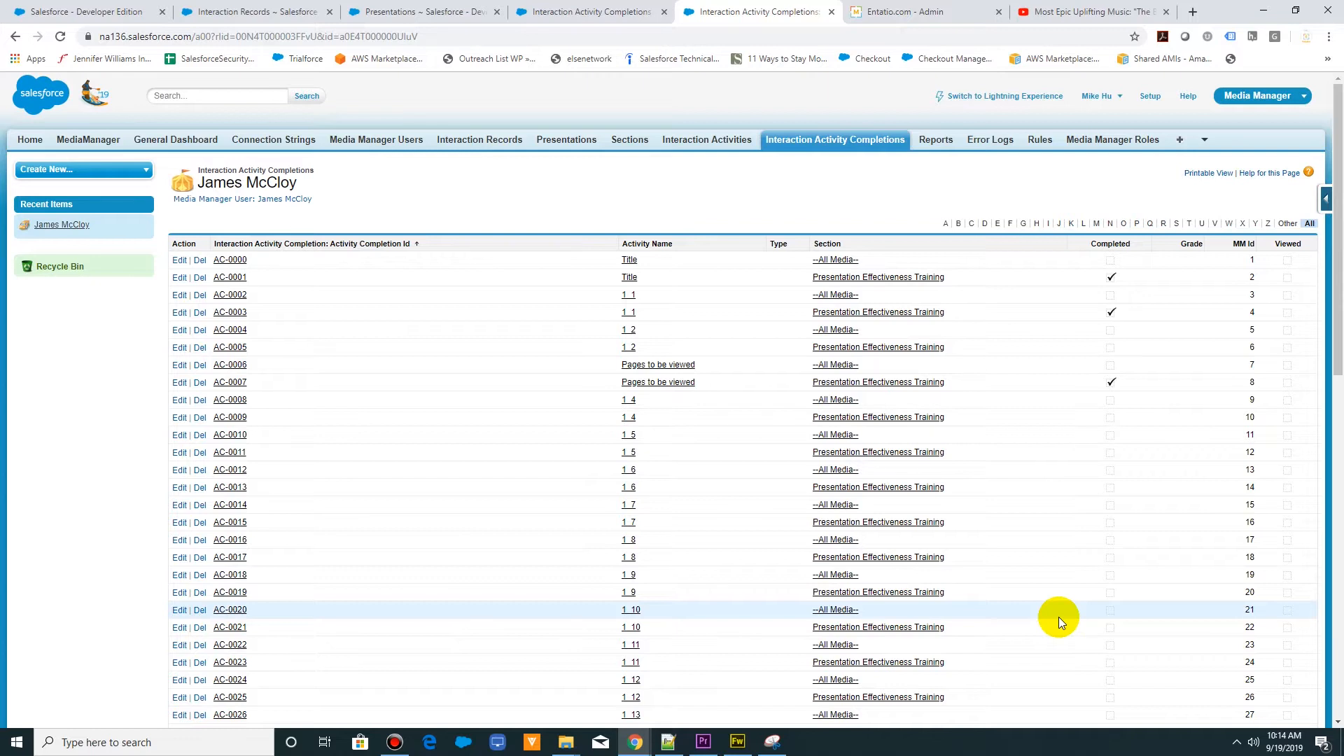
pyautogui.scroll(-9, 1058, 616)
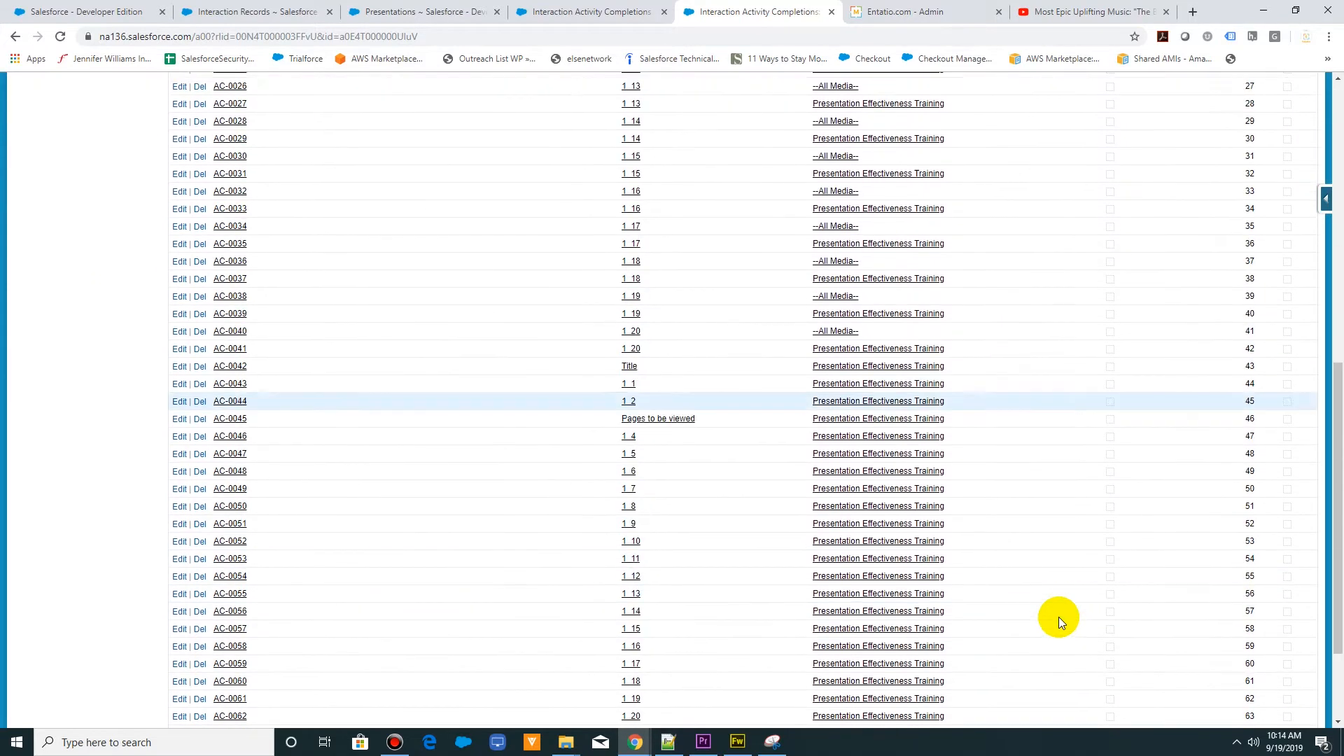
pyautogui.scroll(-2, 1059, 616)
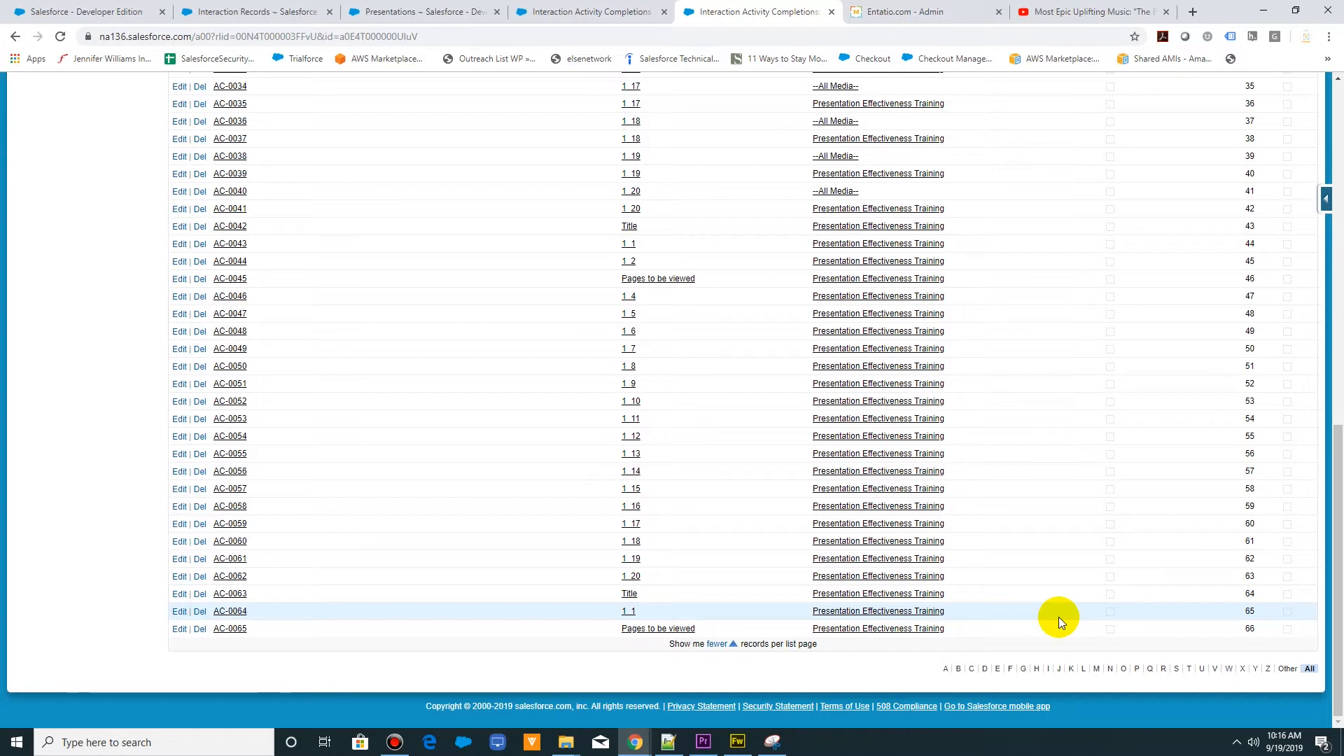
pyautogui.scroll(15, 1059, 616)
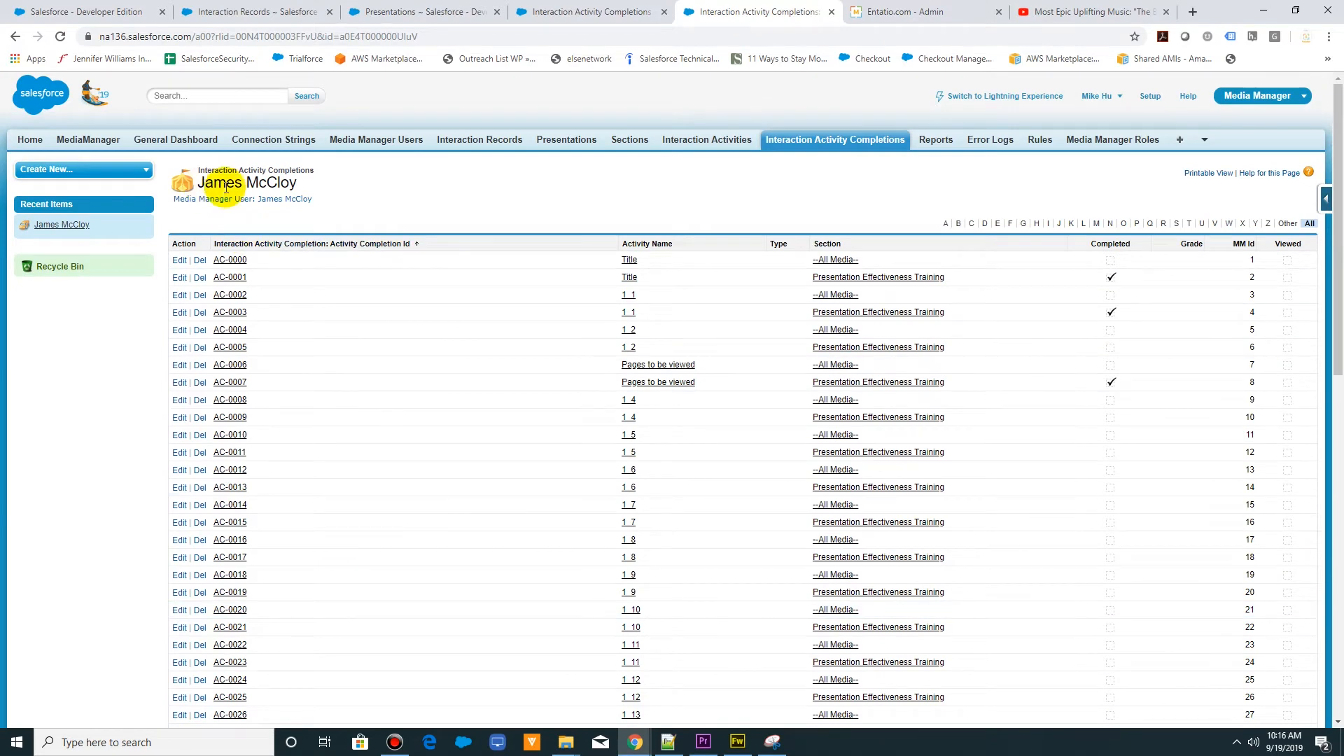
pyautogui.scroll(-11, 670, 483)
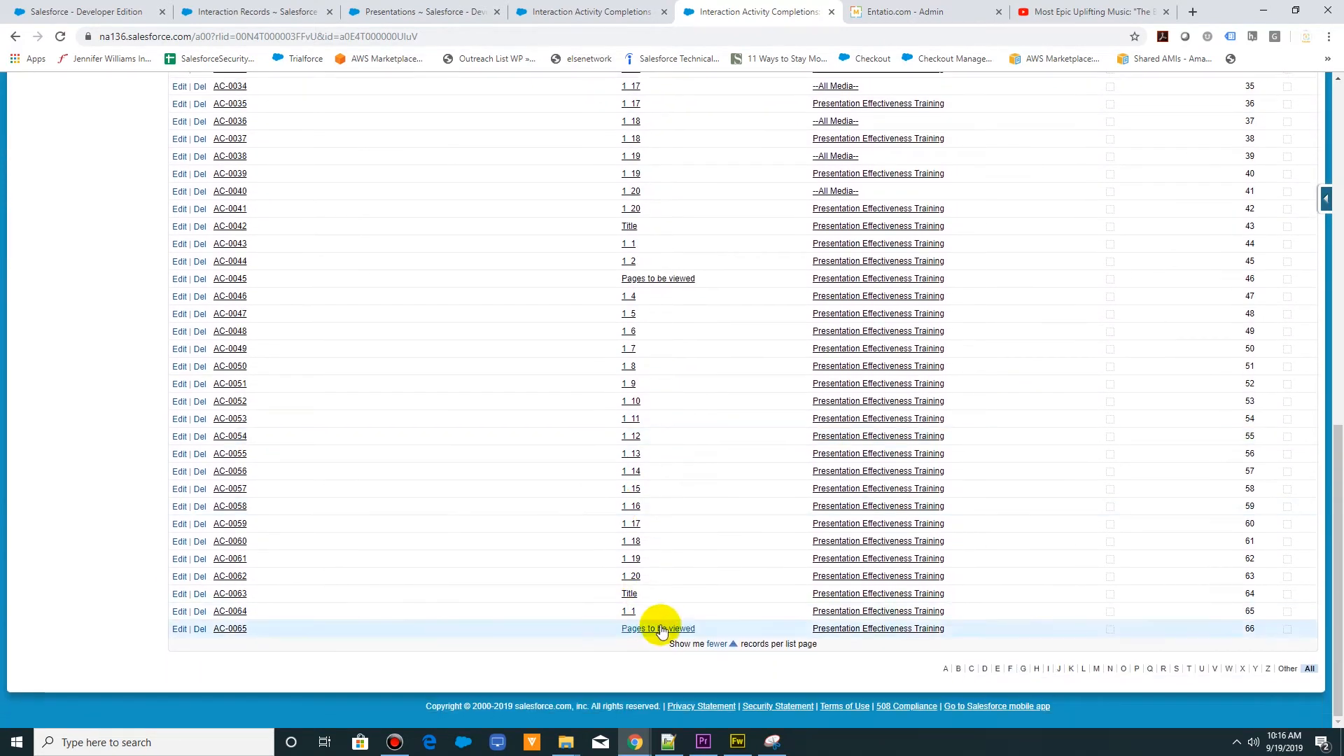
pyautogui.scroll(10, 737, 619)
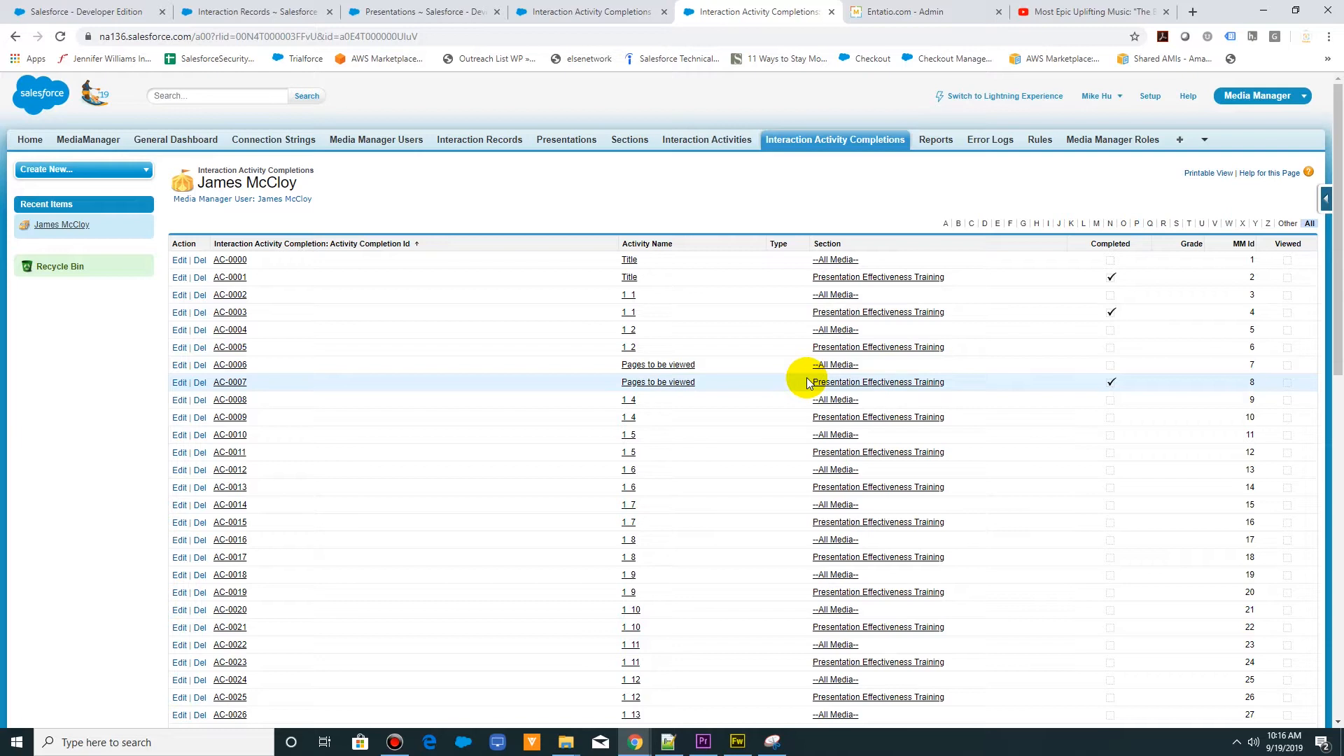
pyautogui.scroll(-3, 807, 382)
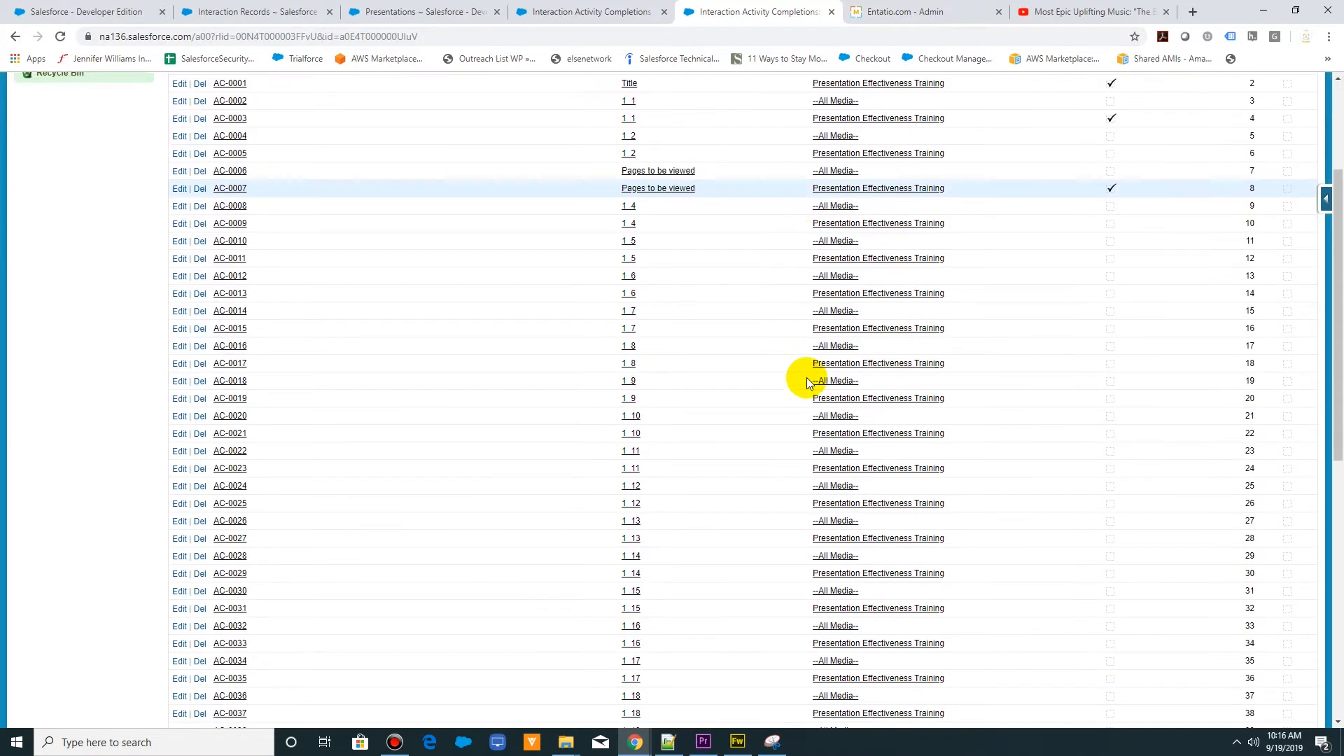
pyautogui.scroll(3, 807, 383)
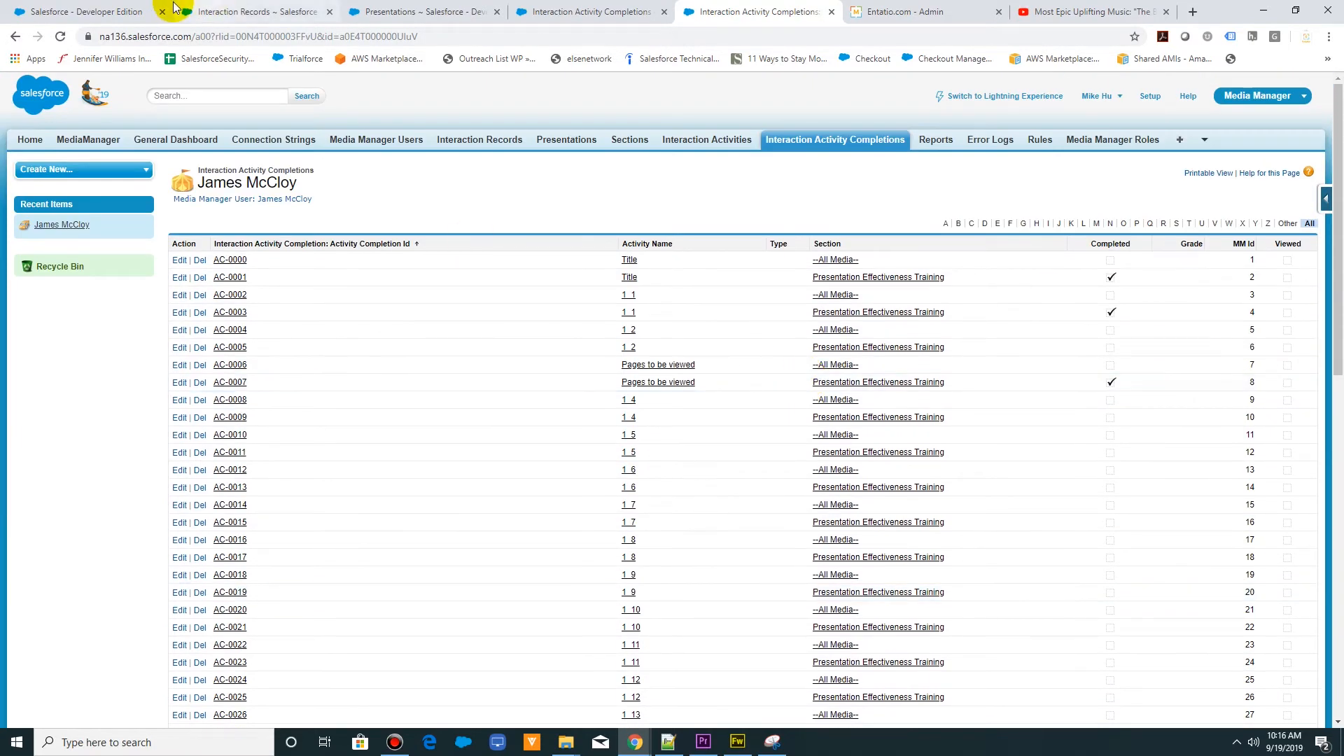
# - Review the presentation's slides as thumbnails in MediaManager, and reload the page to reopen the Presentation Effectiveness Training slides
pyautogui.click(98, 12)
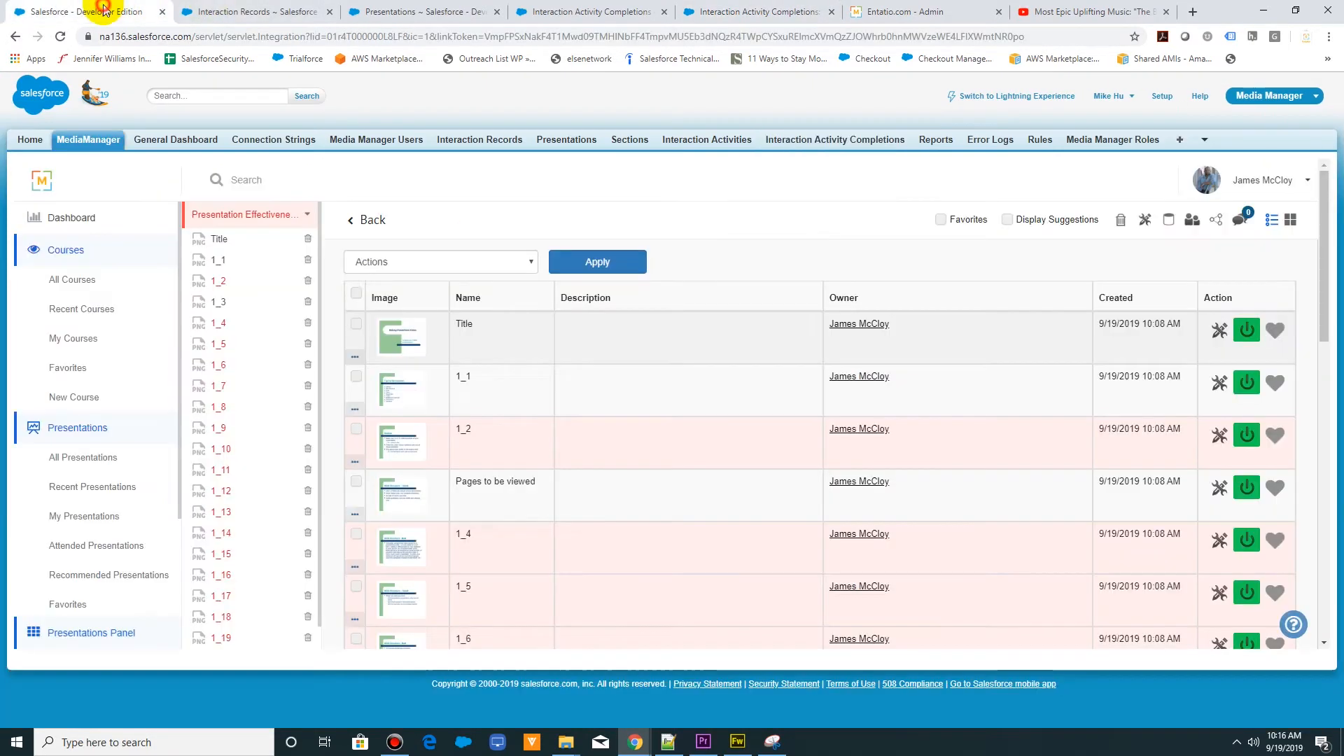
pyautogui.click(1290, 220)
pyautogui.scroll(-6, 914, 460)
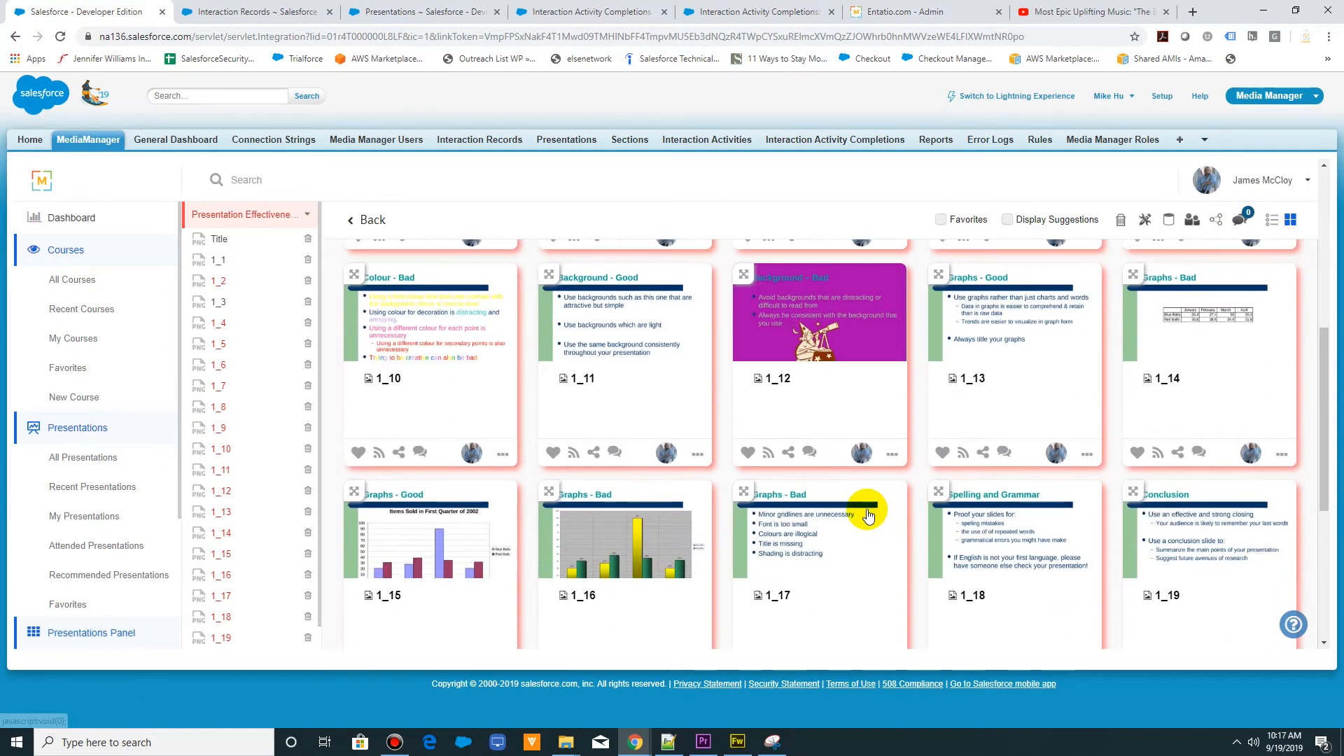
pyautogui.scroll(5, 867, 509)
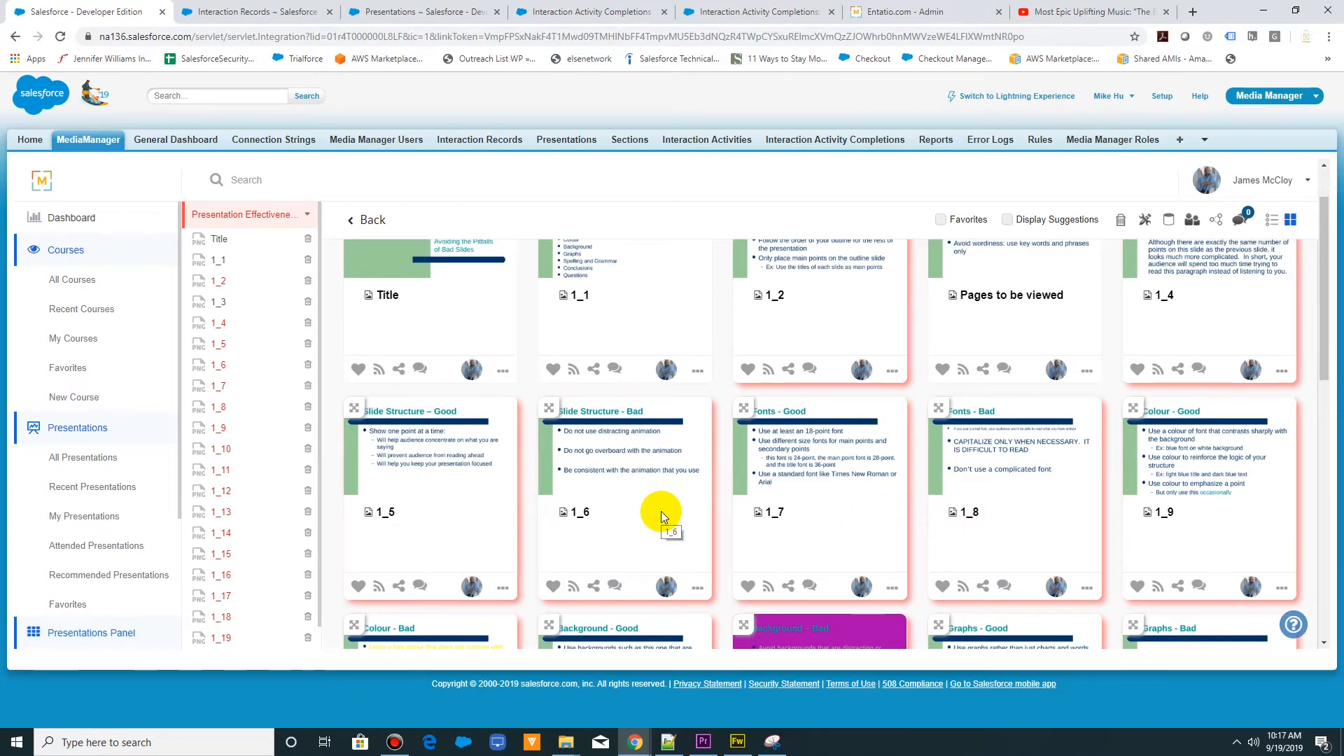
pyautogui.scroll(1, 661, 511)
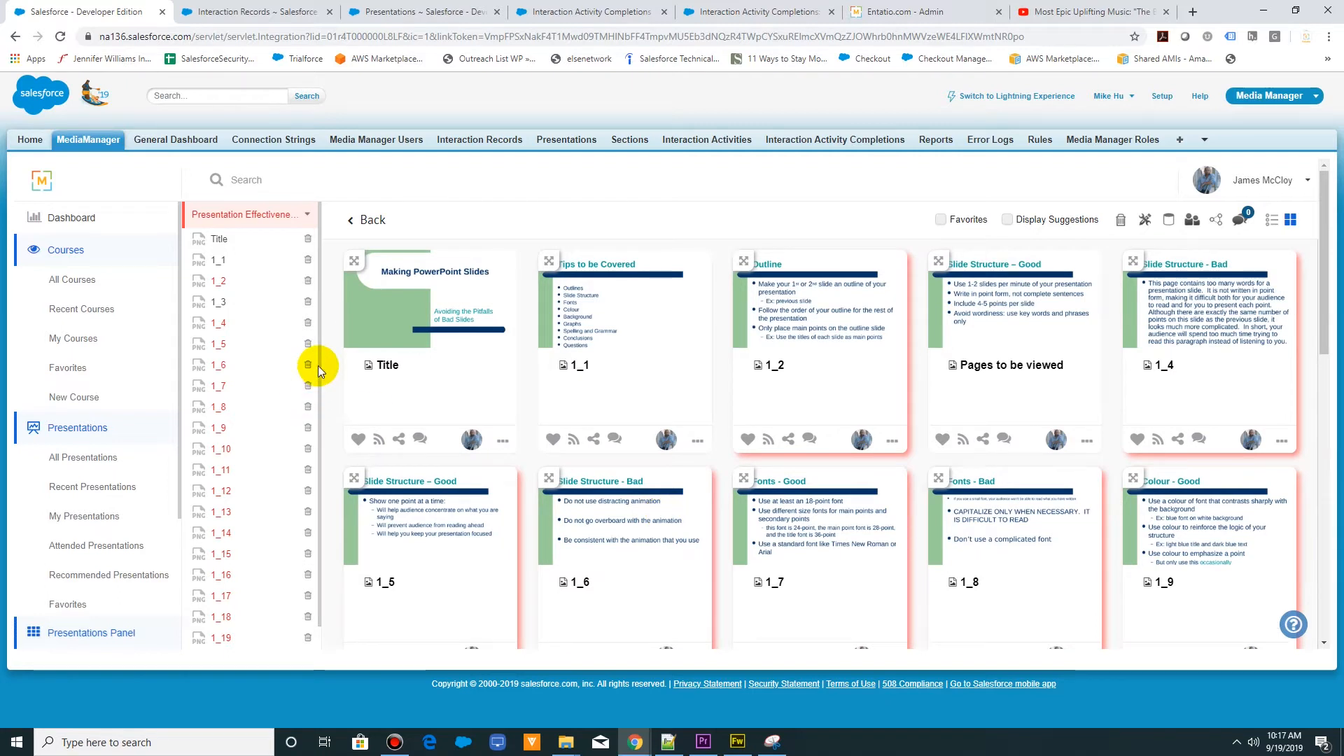
pyautogui.click(61, 36)
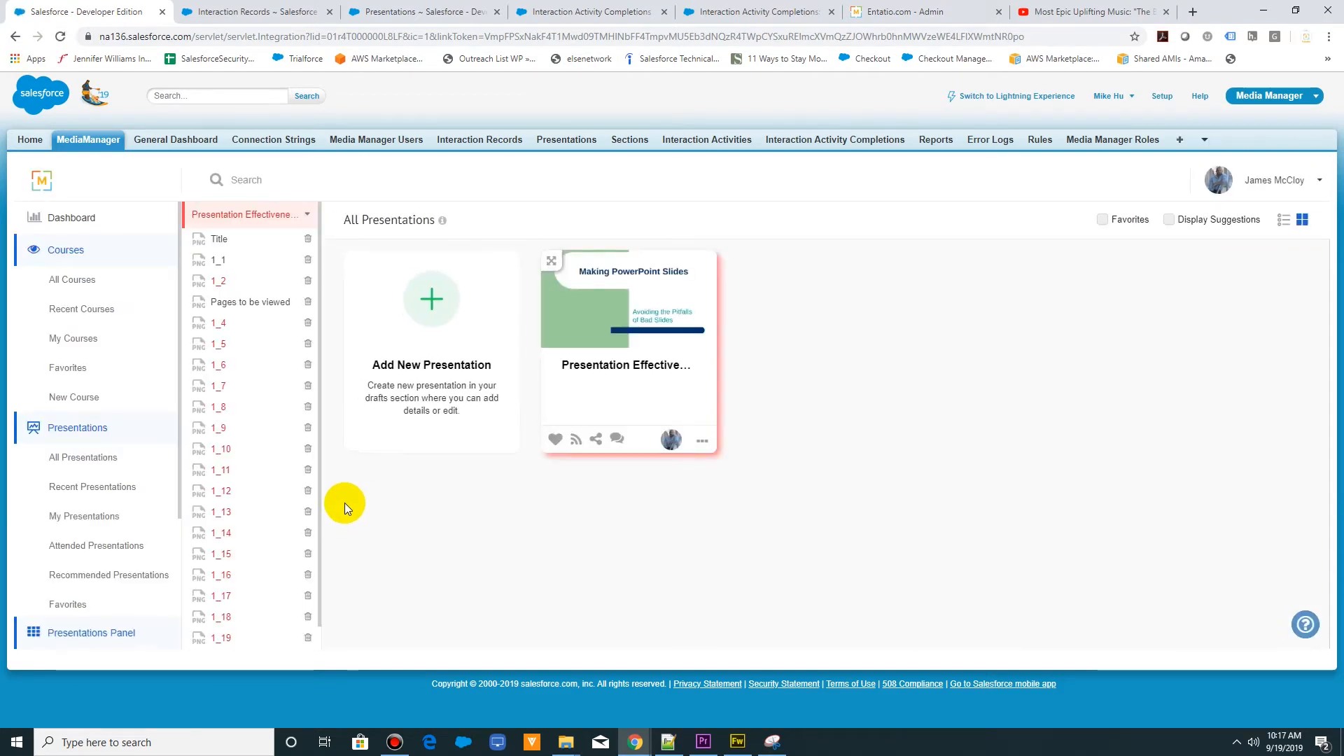
pyautogui.click(620, 308)
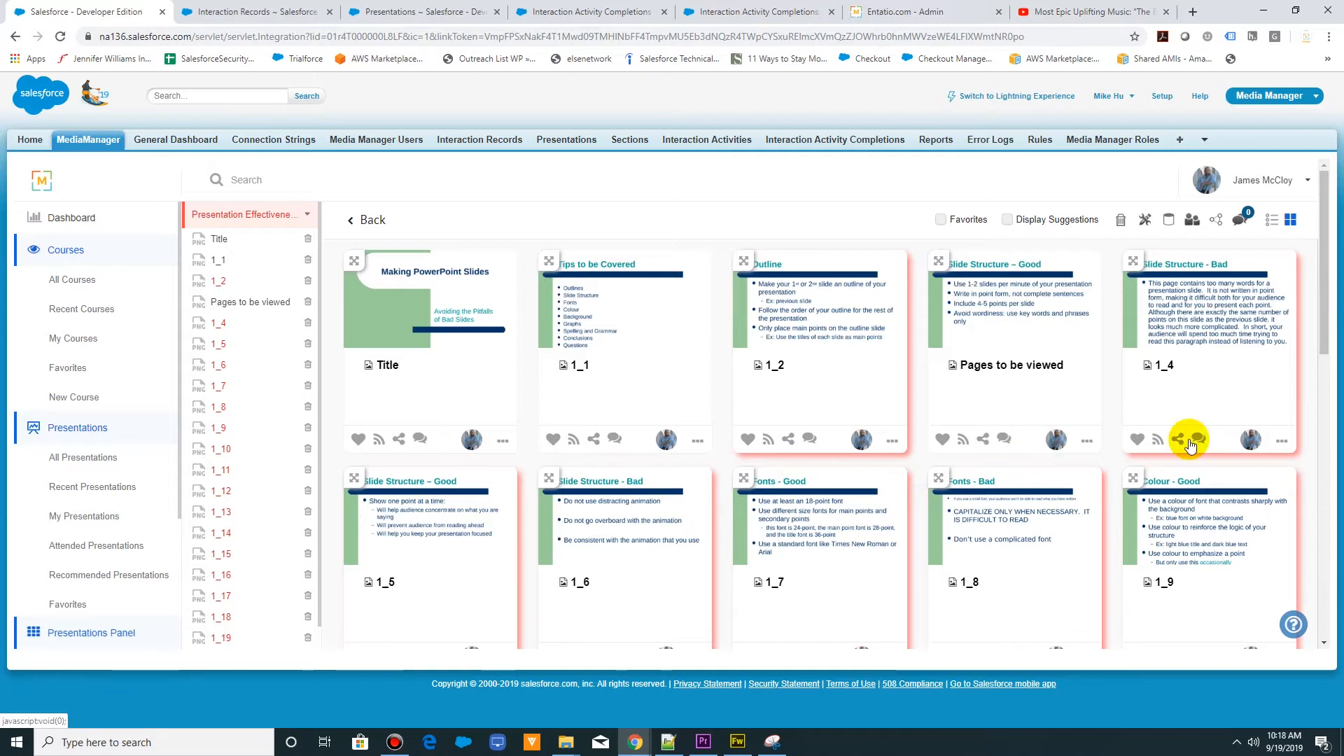
# - Go back to all presentations and open the Parking Lot of Presentation Effectiveness Training, leaving the new-question form without saving
pyautogui.click(356, 231)
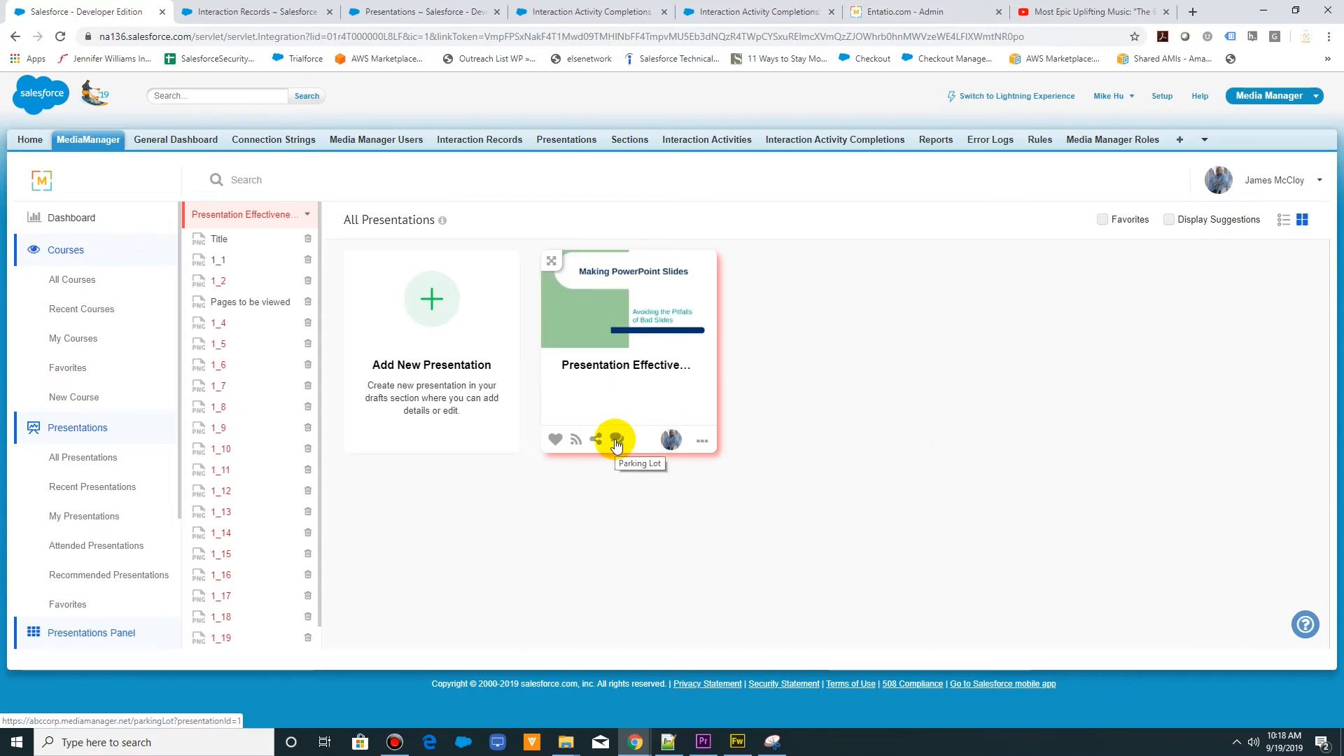
pyautogui.click(621, 441)
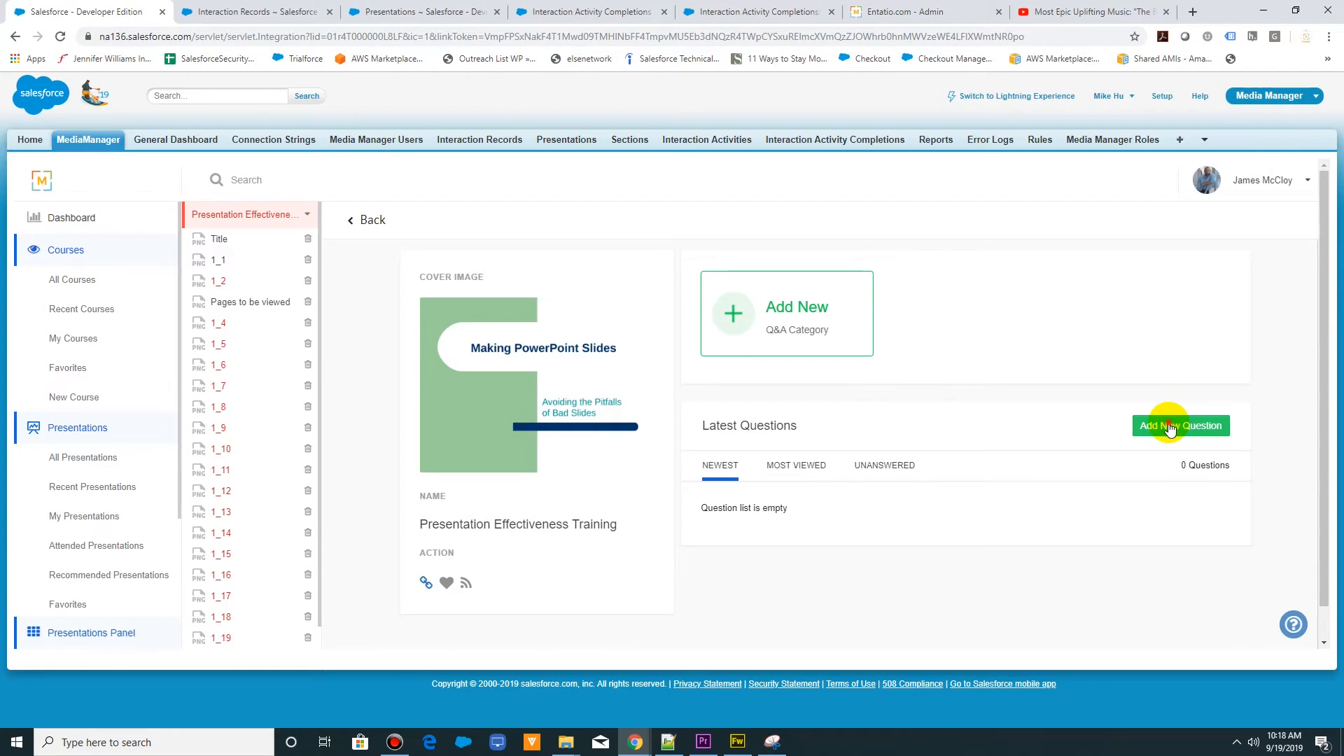
pyautogui.click(1167, 425)
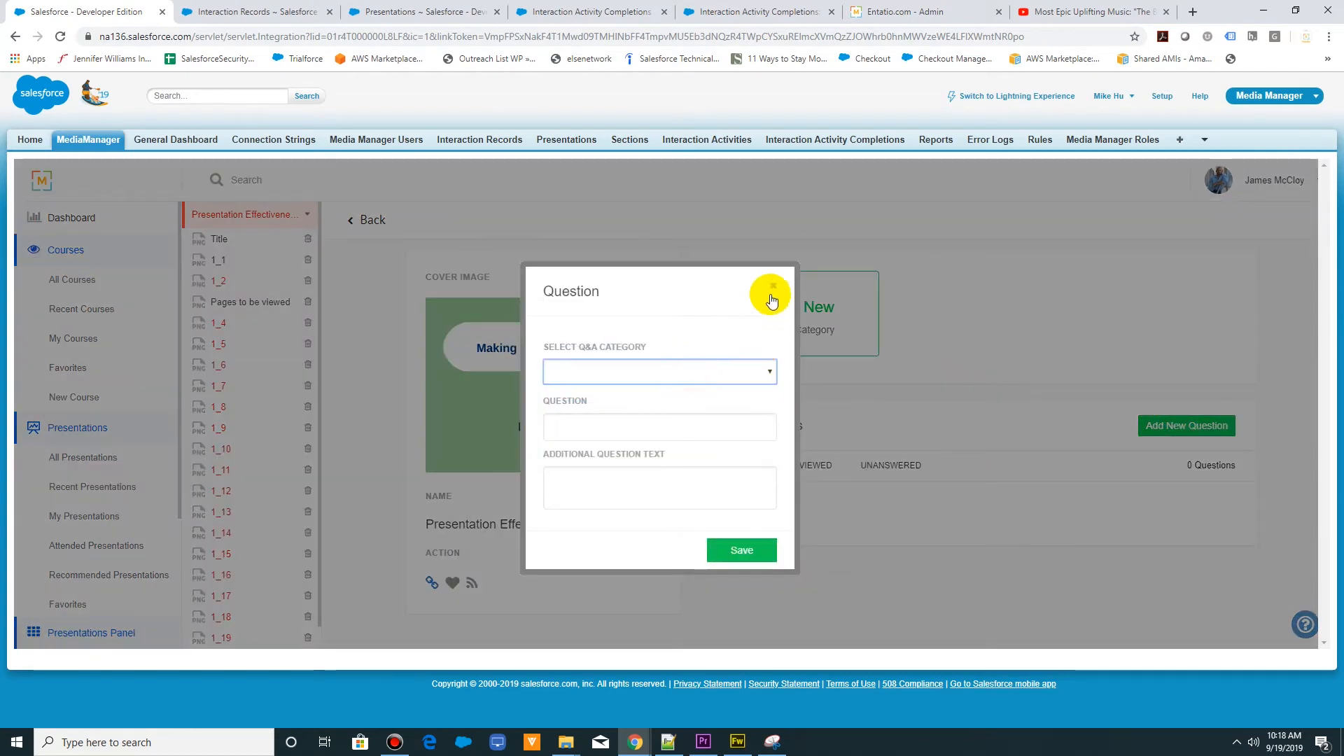
pyautogui.click(773, 286)
# - Add a Q&A category named "General Questions" to the presentation's Parking Lot
pyautogui.click(778, 328)
pyautogui.click(655, 383)
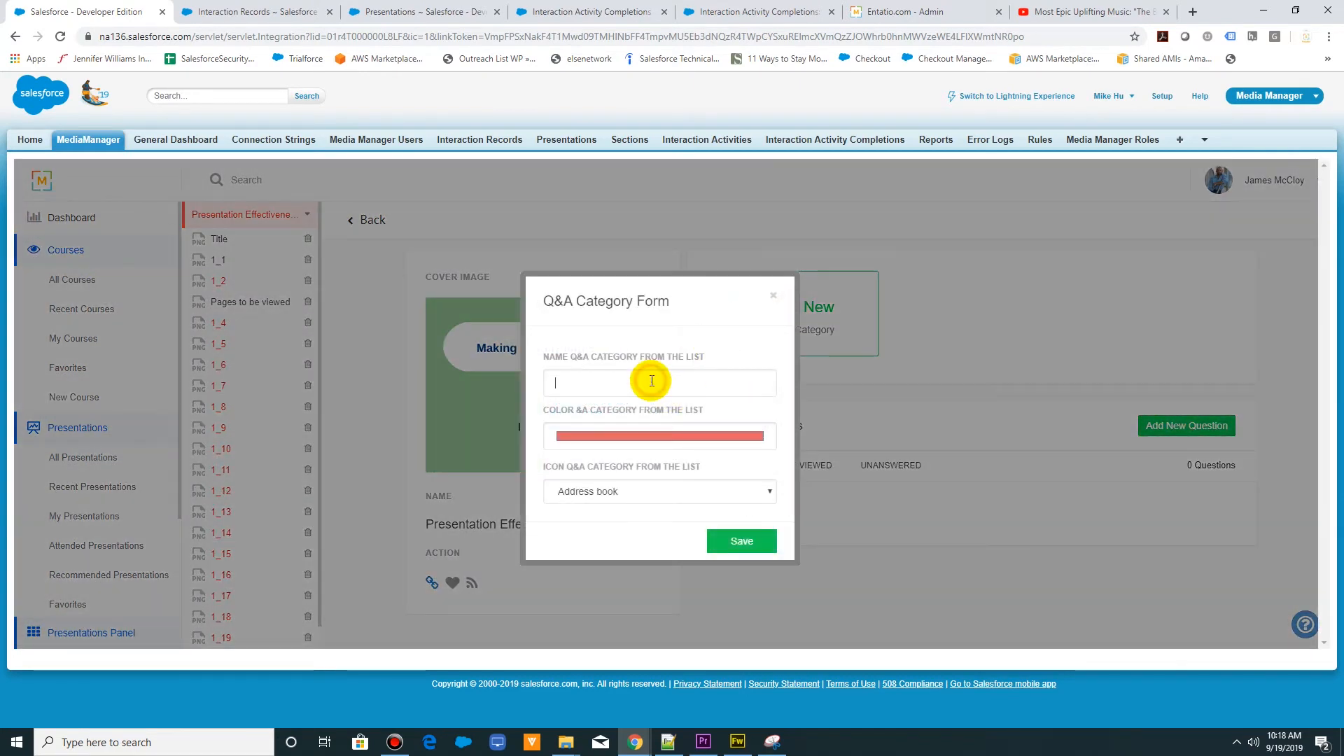
pyautogui.write('General')
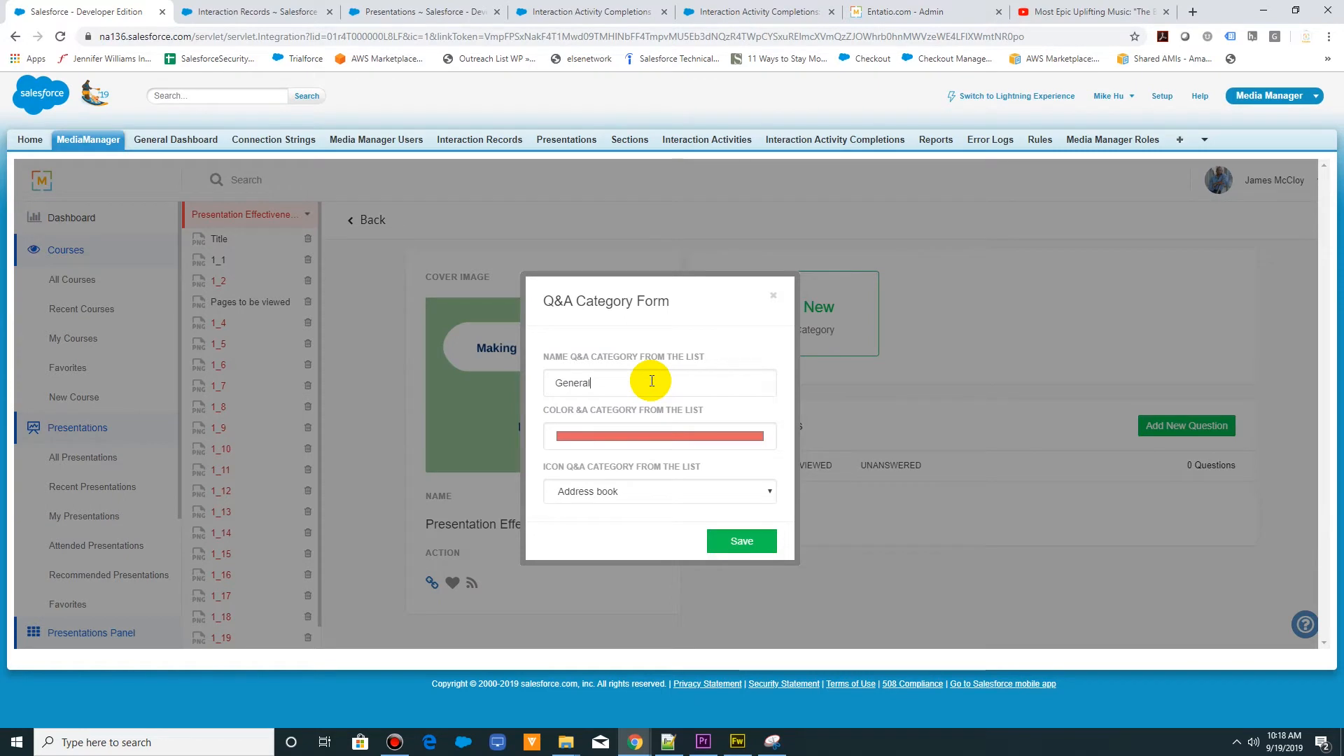
pyautogui.write(' Questions')
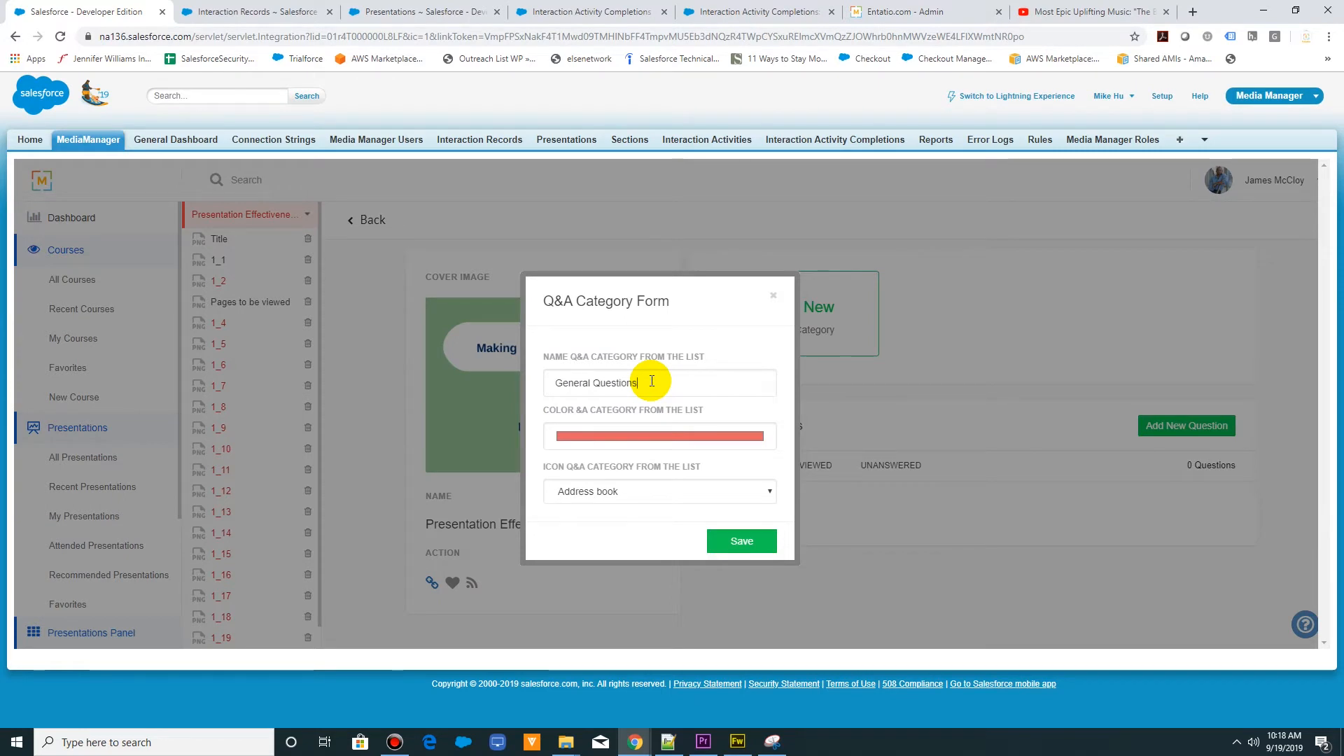
pyautogui.click(724, 545)
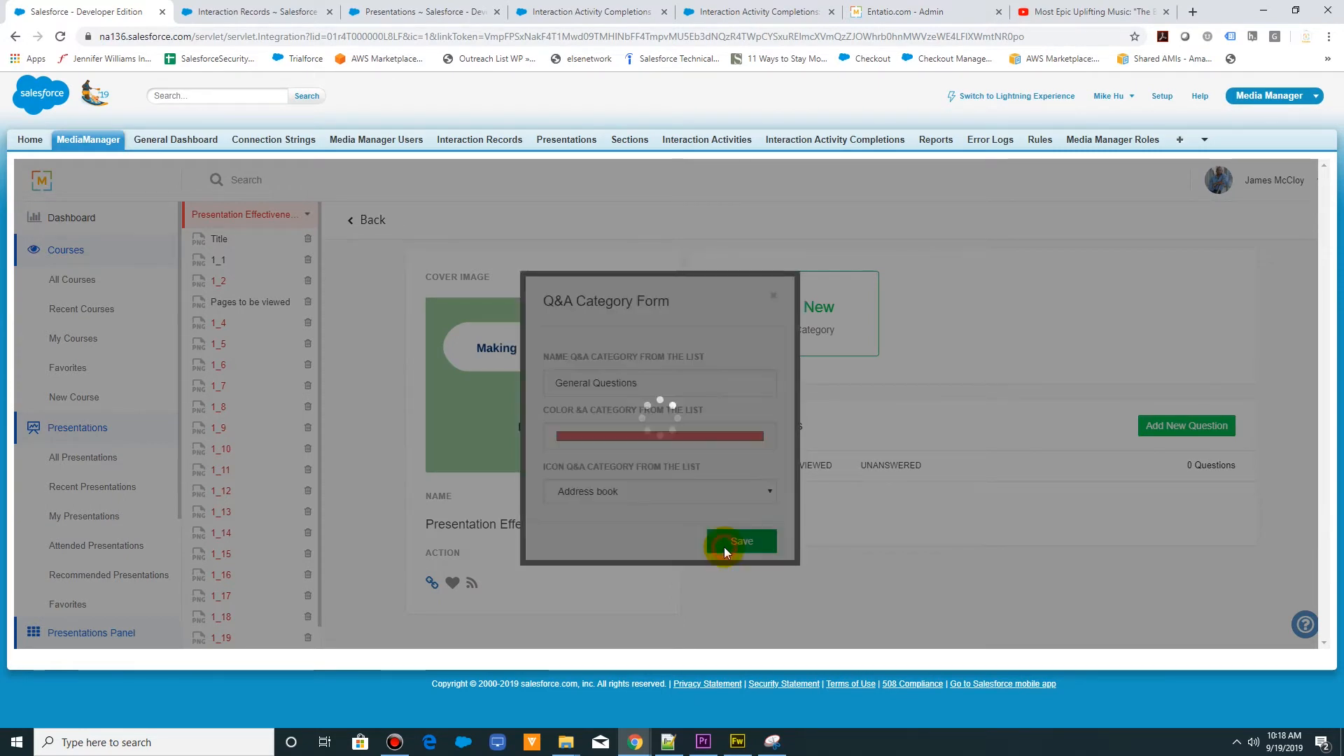
# - Add a question titled "Ask their question" under the General Questions category, with the additional text "questions", and save it
pyautogui.click(1156, 427)
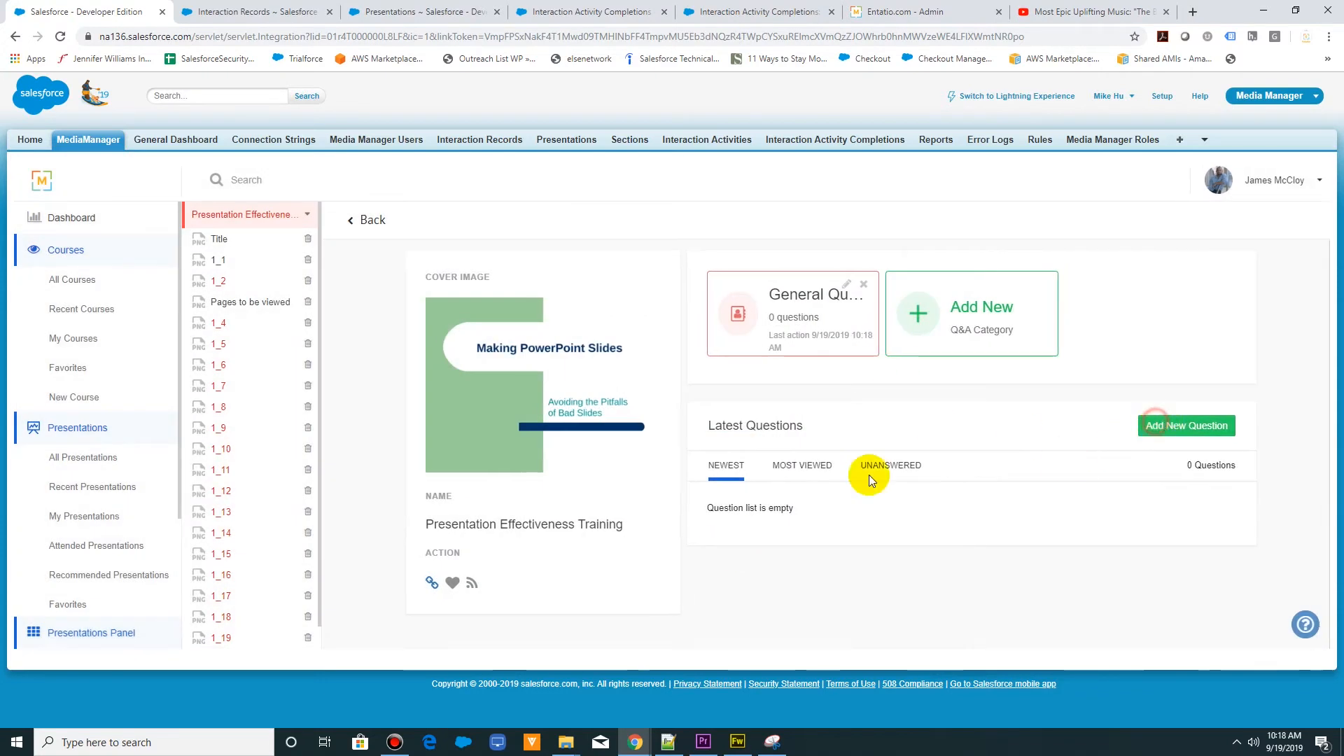
pyautogui.click(634, 373)
pyautogui.click(623, 395)
pyautogui.click(586, 424)
pyautogui.write('Ask')
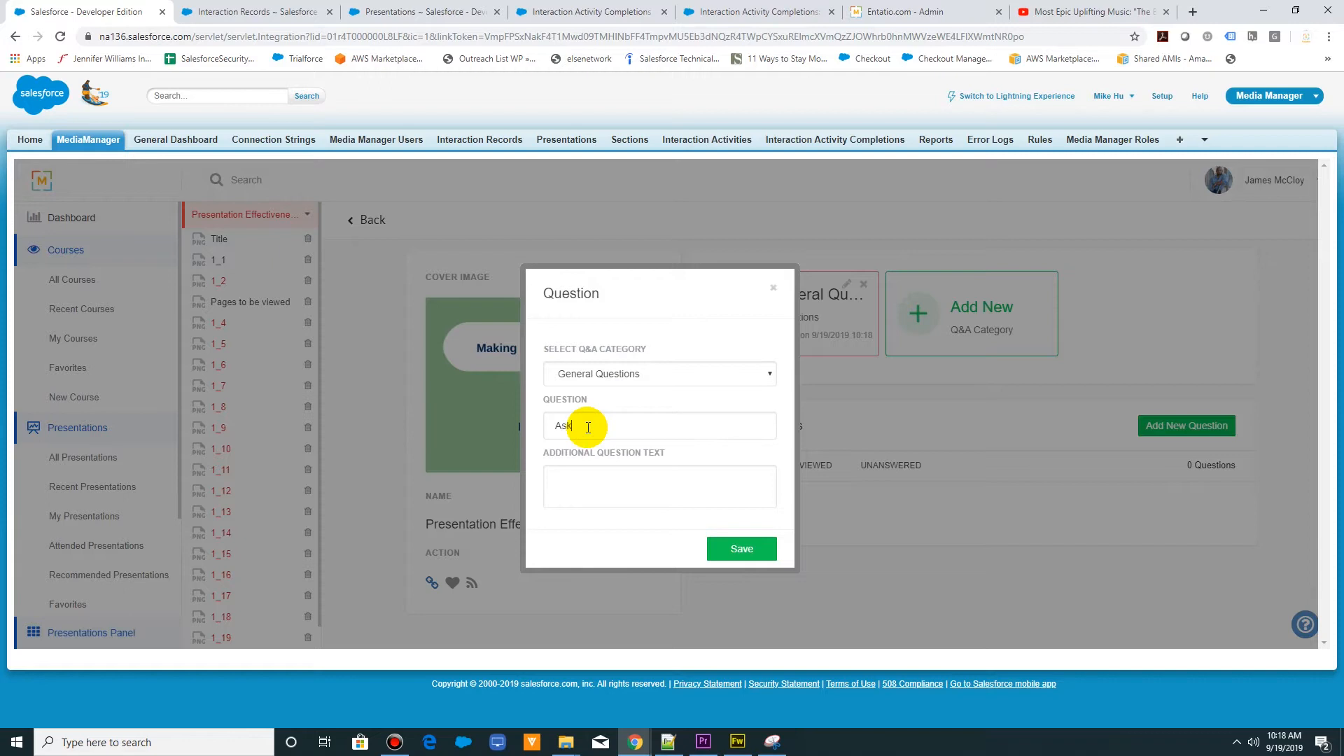
pyautogui.write(' their question')
pyautogui.press('Tab')
pyautogui.write('questions')
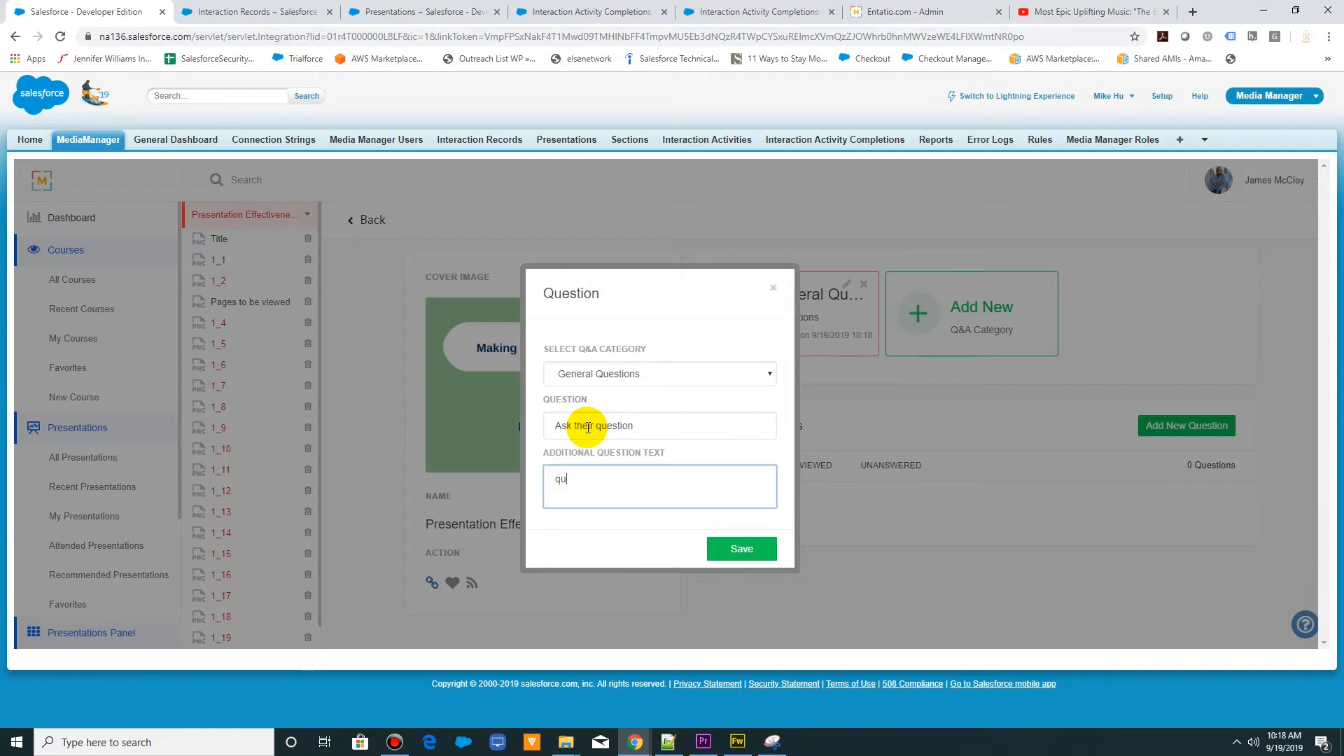
pyautogui.click(718, 556)
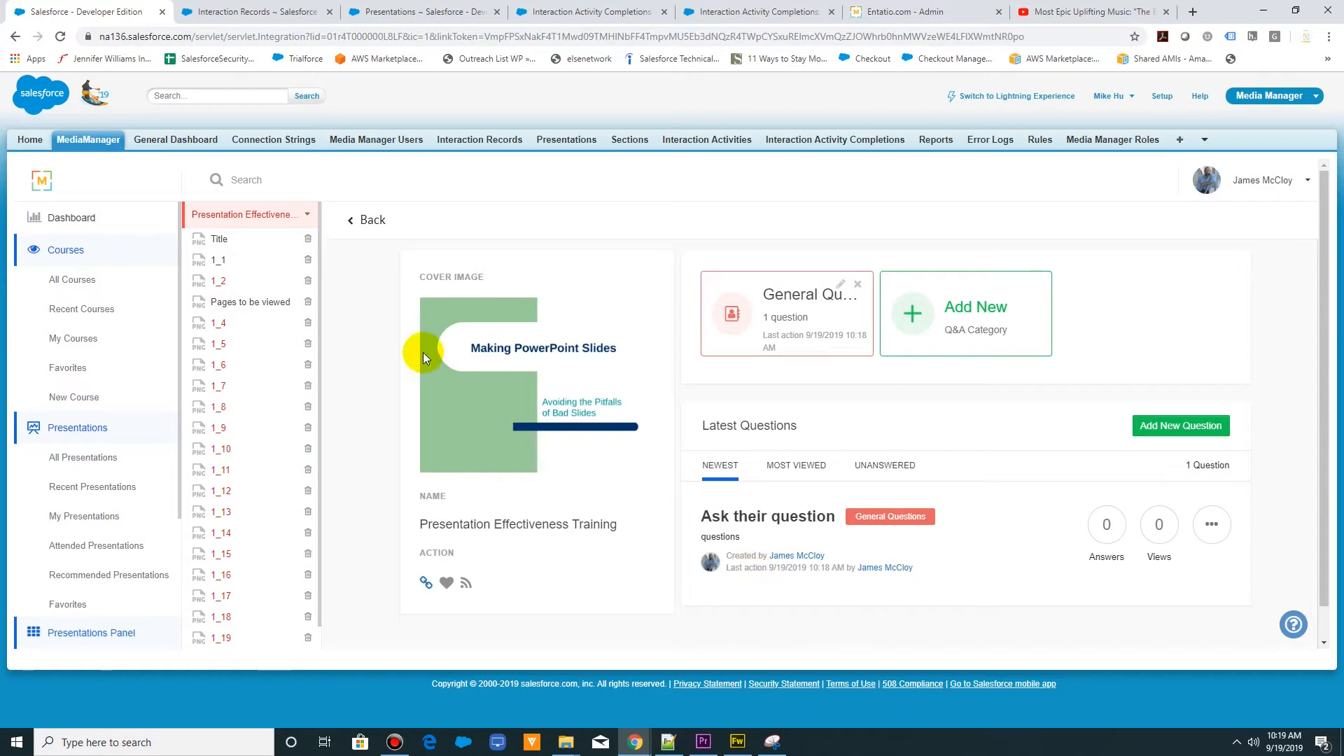
# - Go back to all presentations and open Presentation Effectiveness Training to look through its slide thumbnails
pyautogui.click(367, 219)
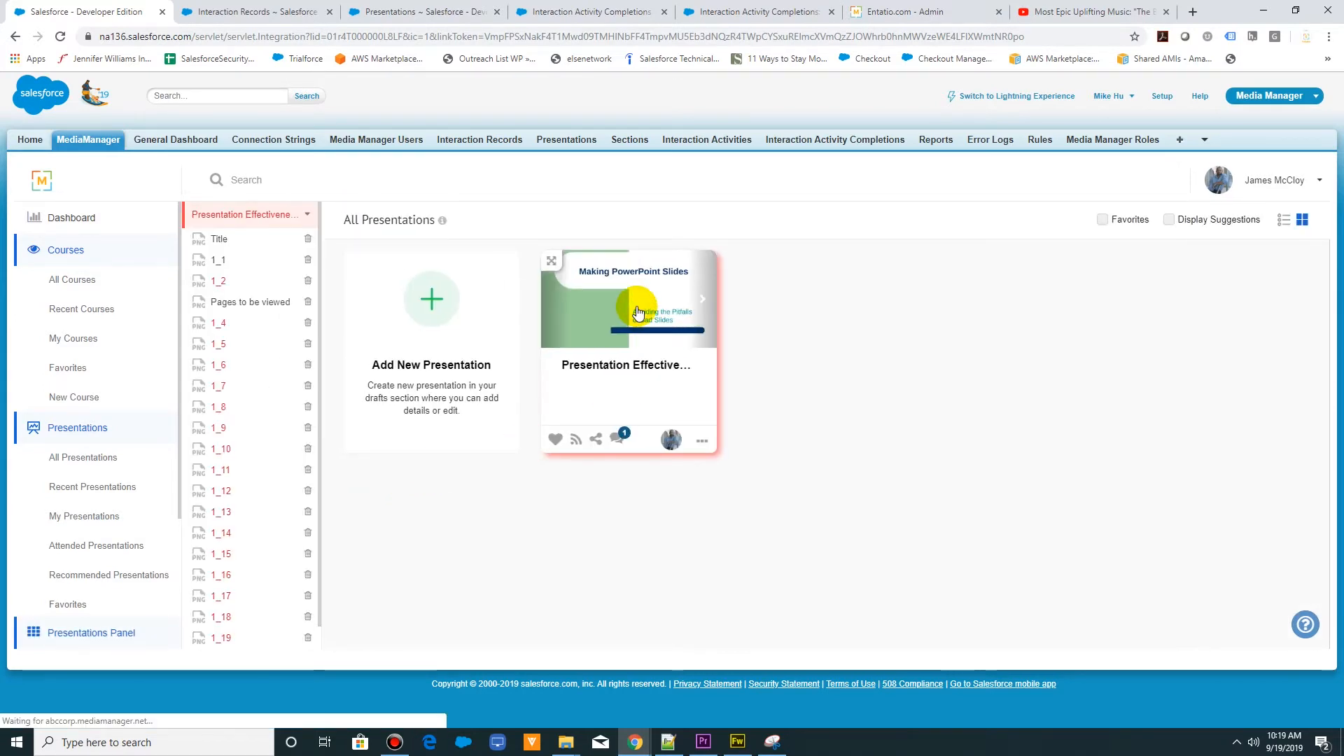
pyautogui.click(637, 313)
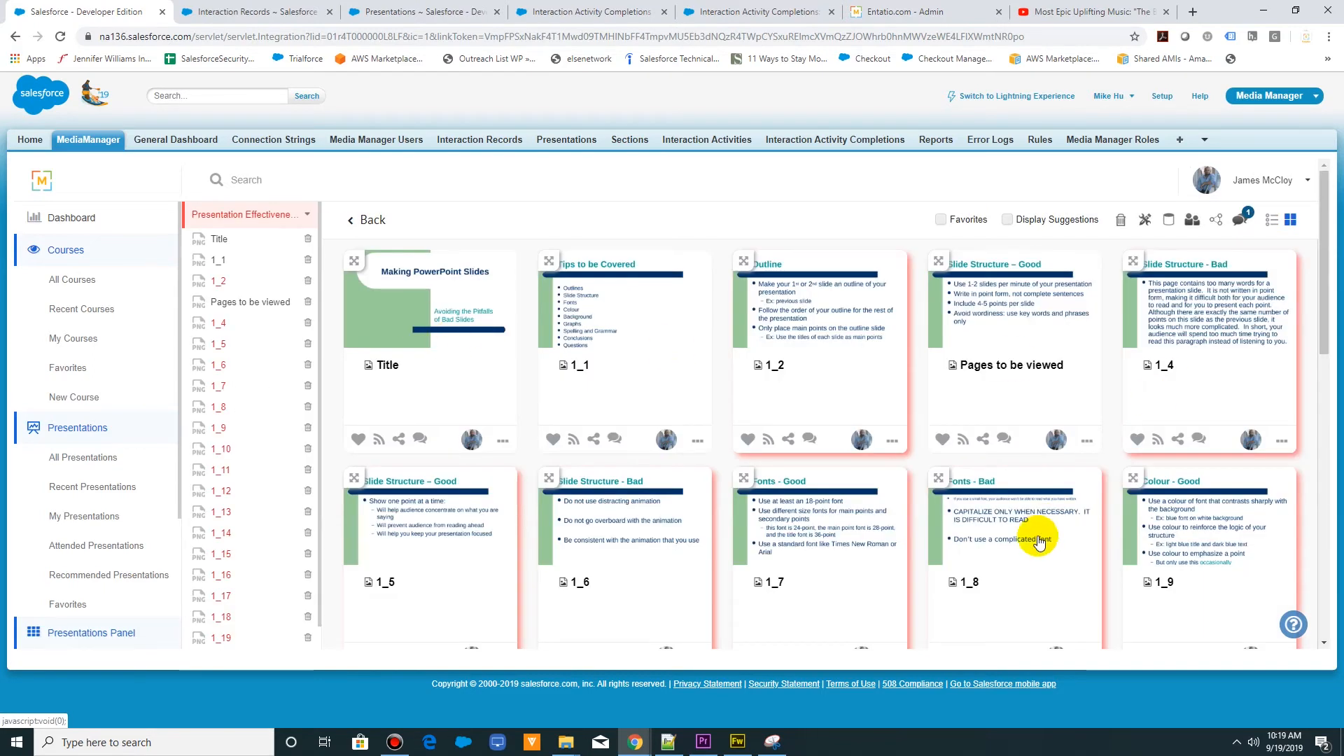
pyautogui.scroll(-5, 996, 549)
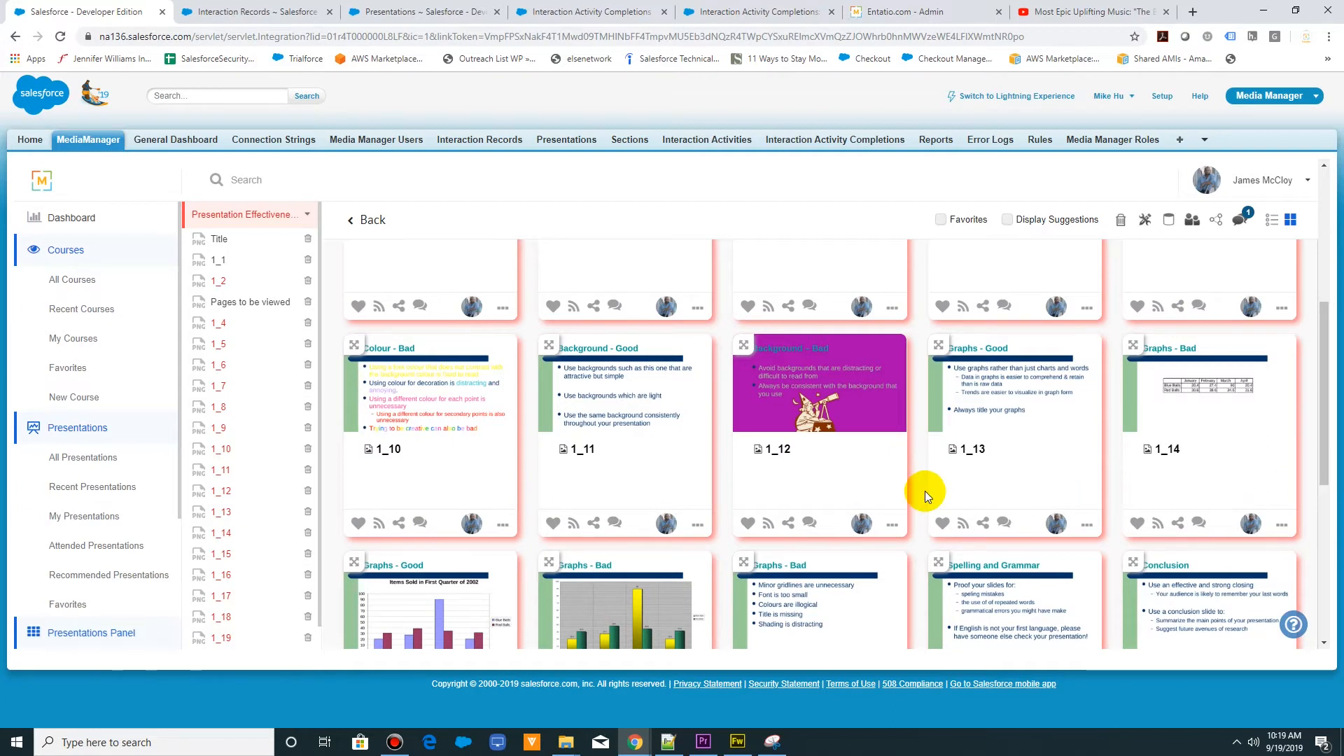
pyautogui.scroll(5, 925, 490)
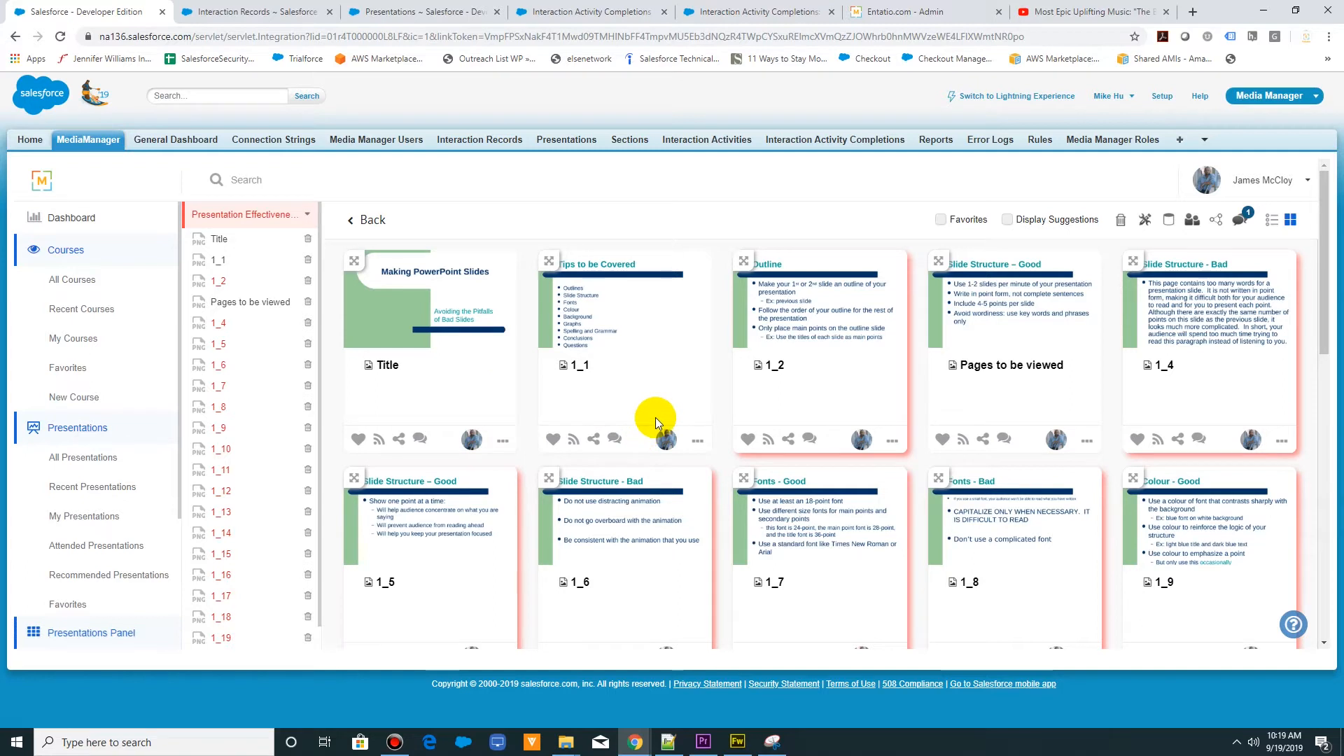
pyautogui.click(623, 441)
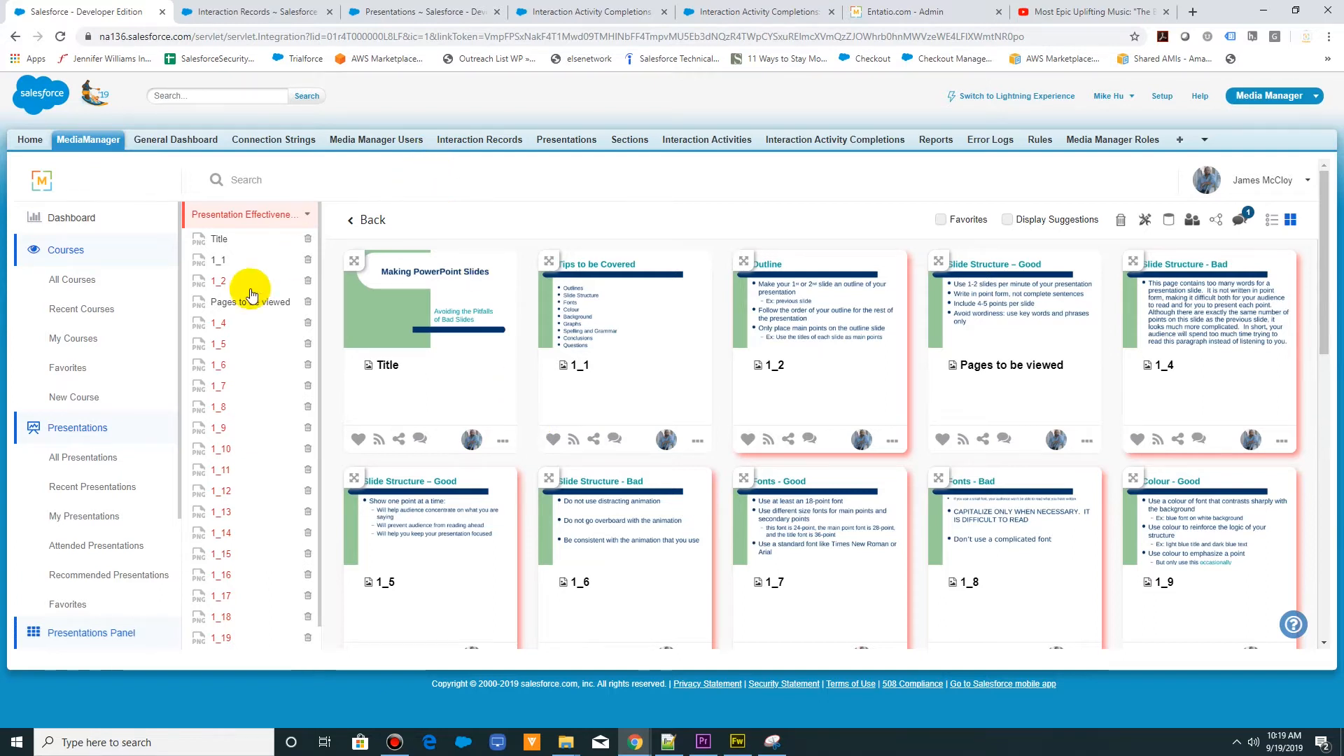
# - Open the MediaManager dashboard in its own browser tab, switch to it, and hide the presentations panel
pyautogui.click(96, 219)
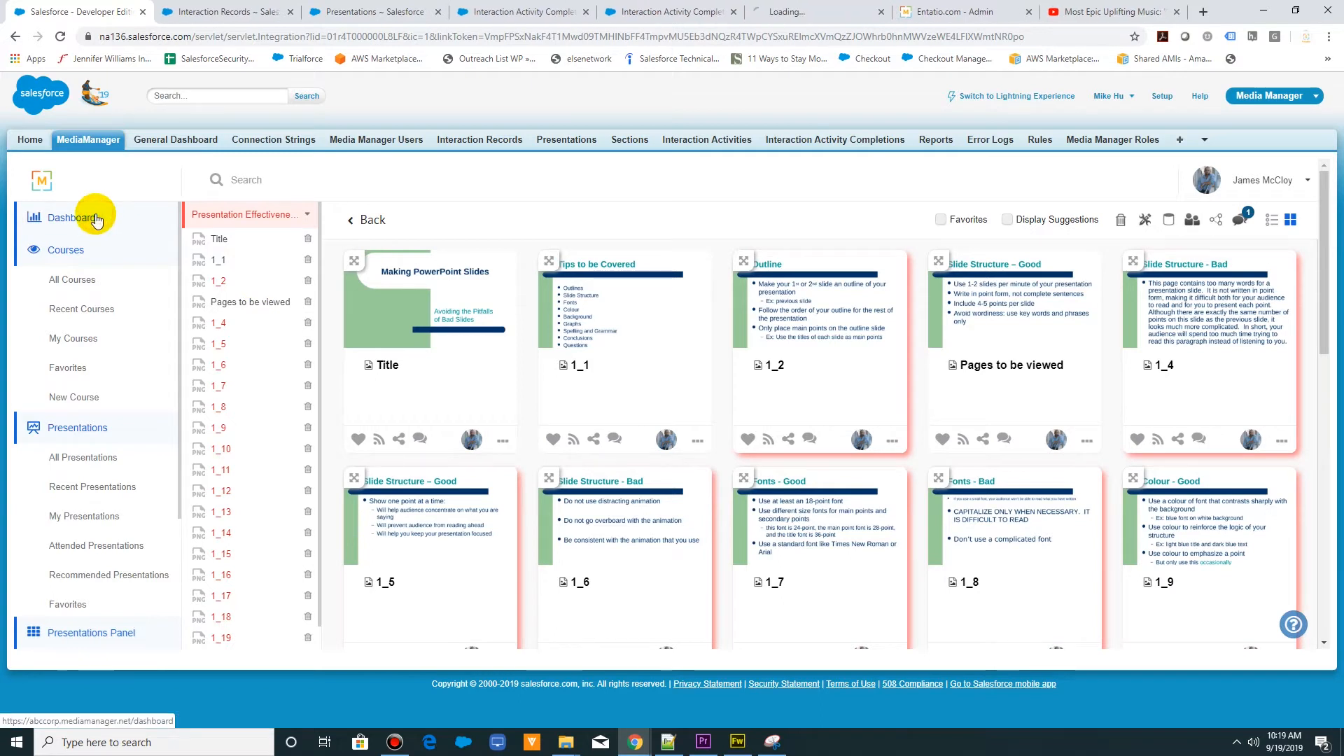
pyautogui.click(497, 14)
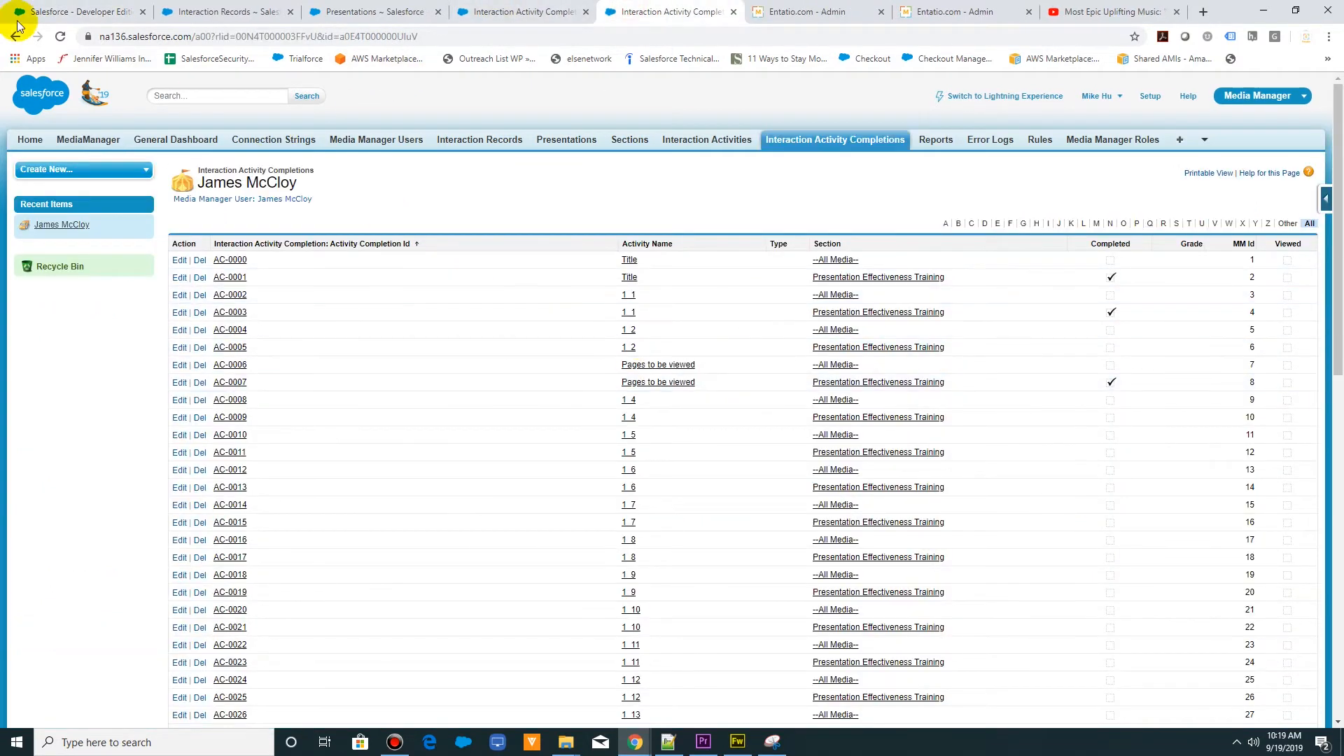
pyautogui.click(60, 36)
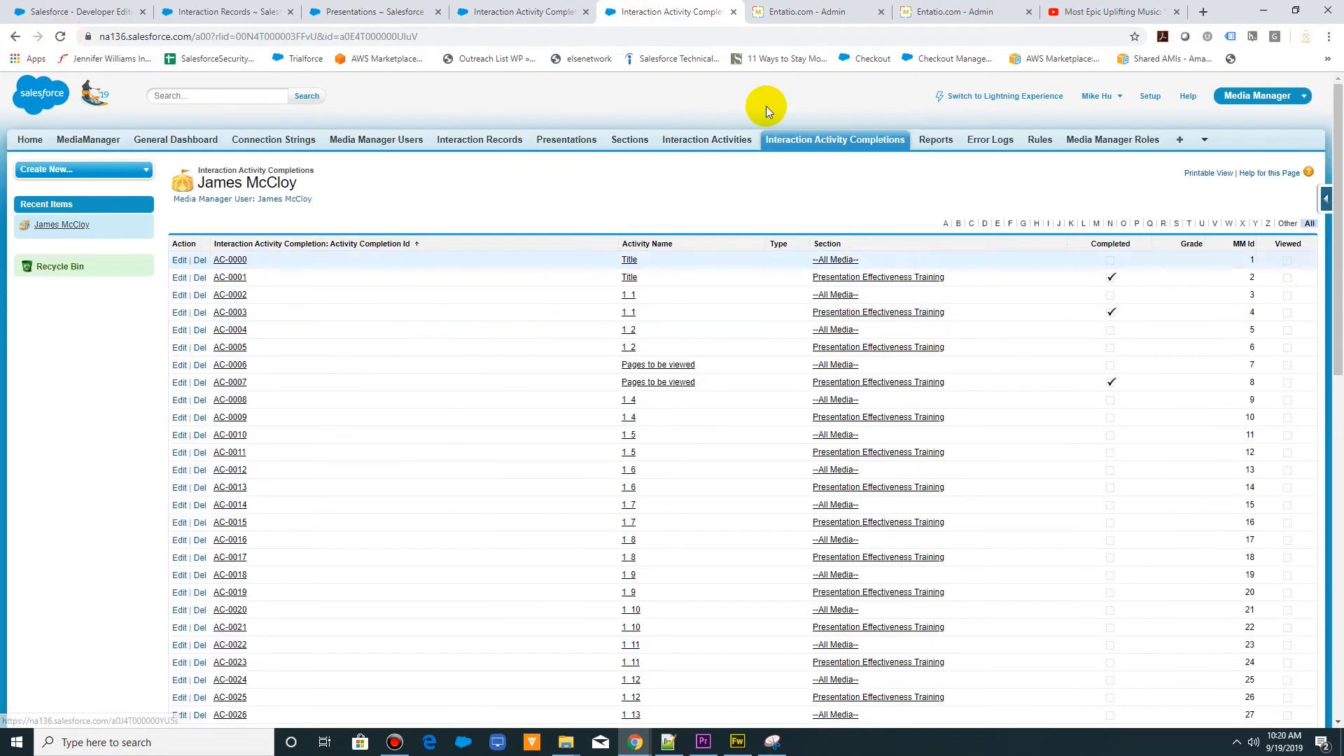
pyautogui.click(775, 11)
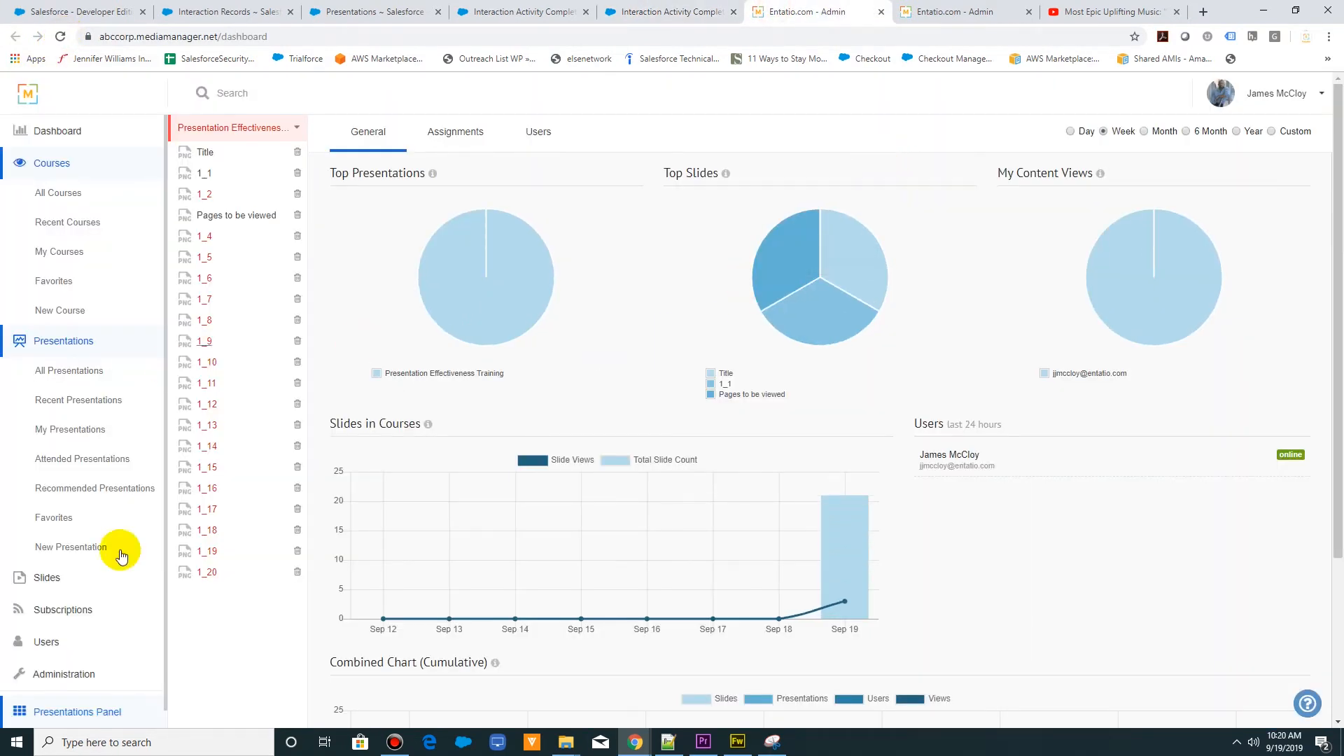
pyautogui.click(93, 712)
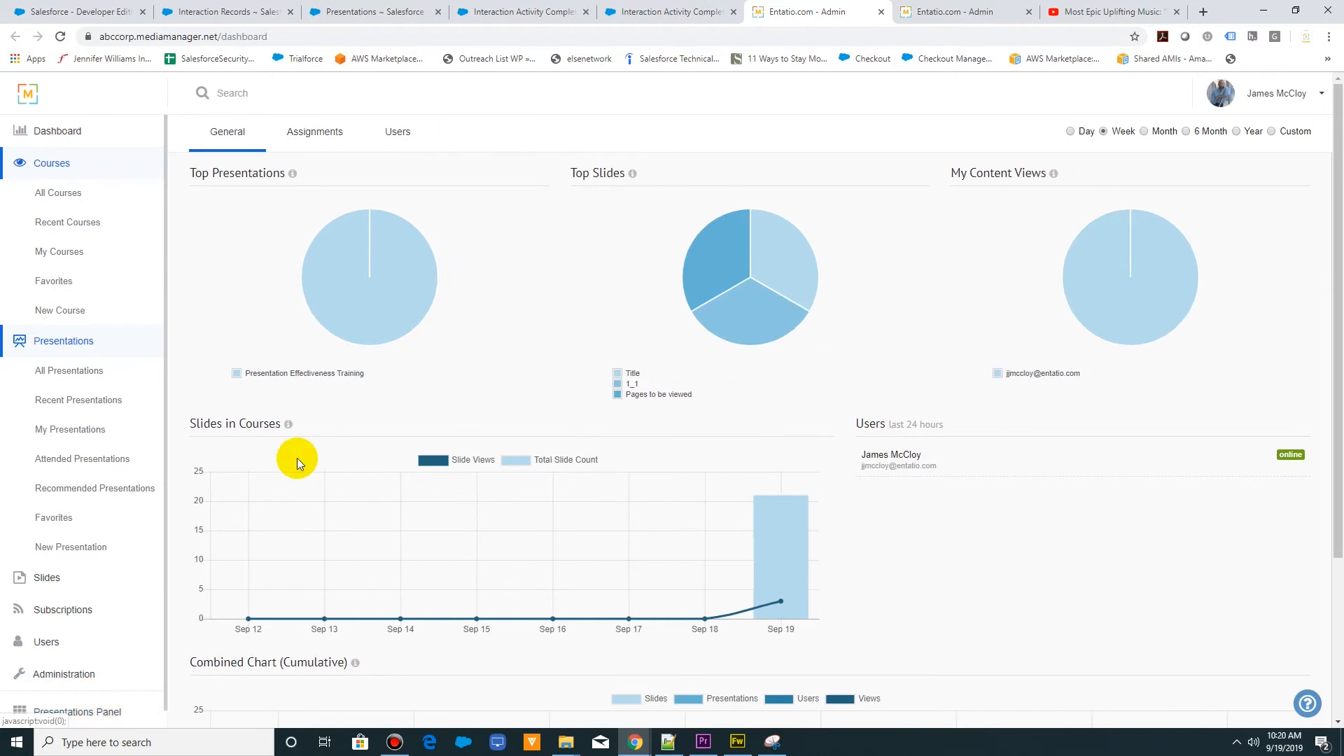
# - Examine the Top Presentations, Top Slides and My Content Views pie charts on the general dashboard
pyautogui.moveTo(288, 425)
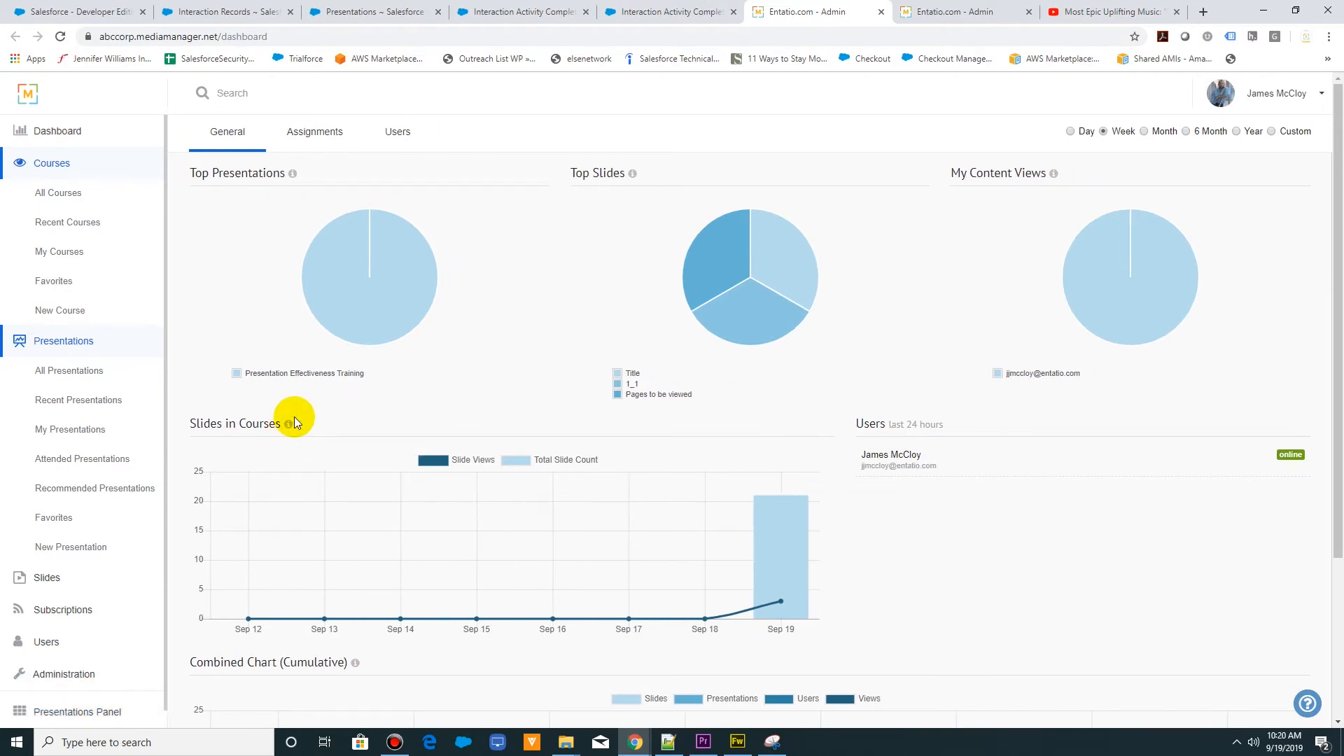
pyautogui.moveTo(372, 262)
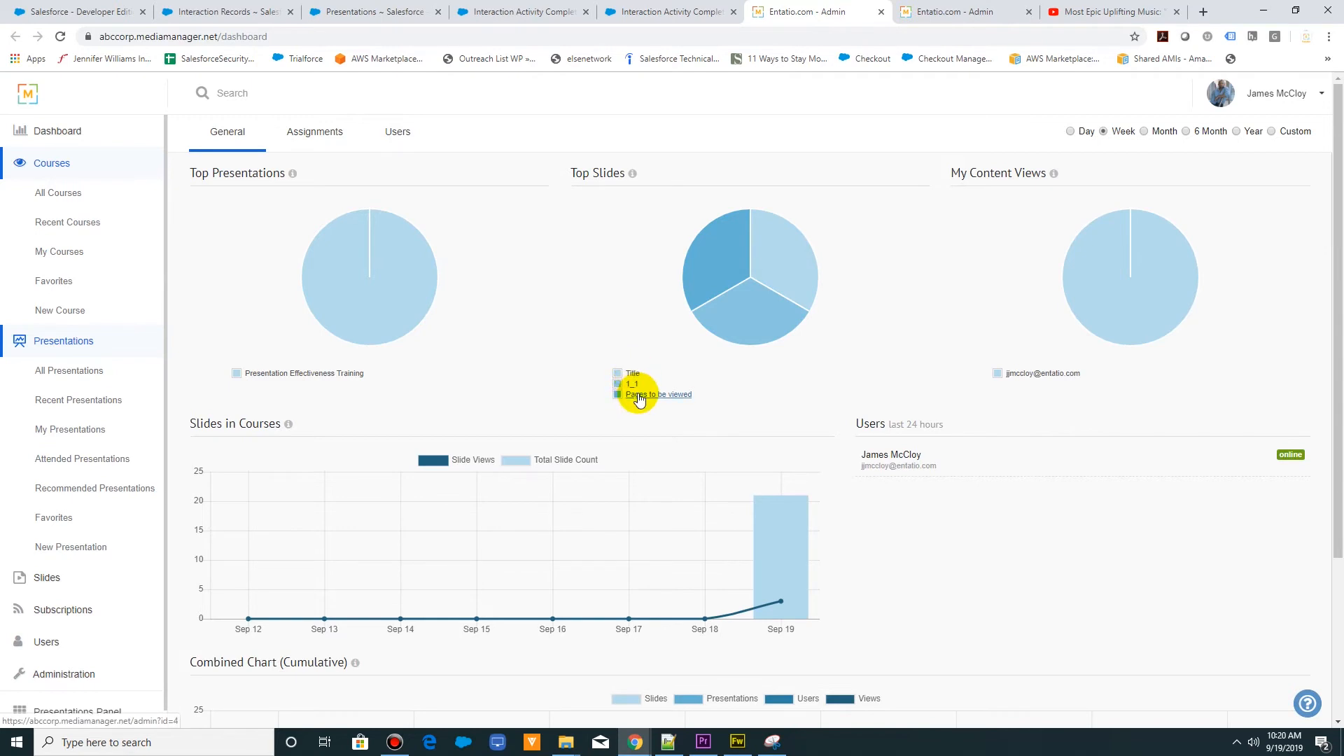
pyautogui.moveTo(772, 267)
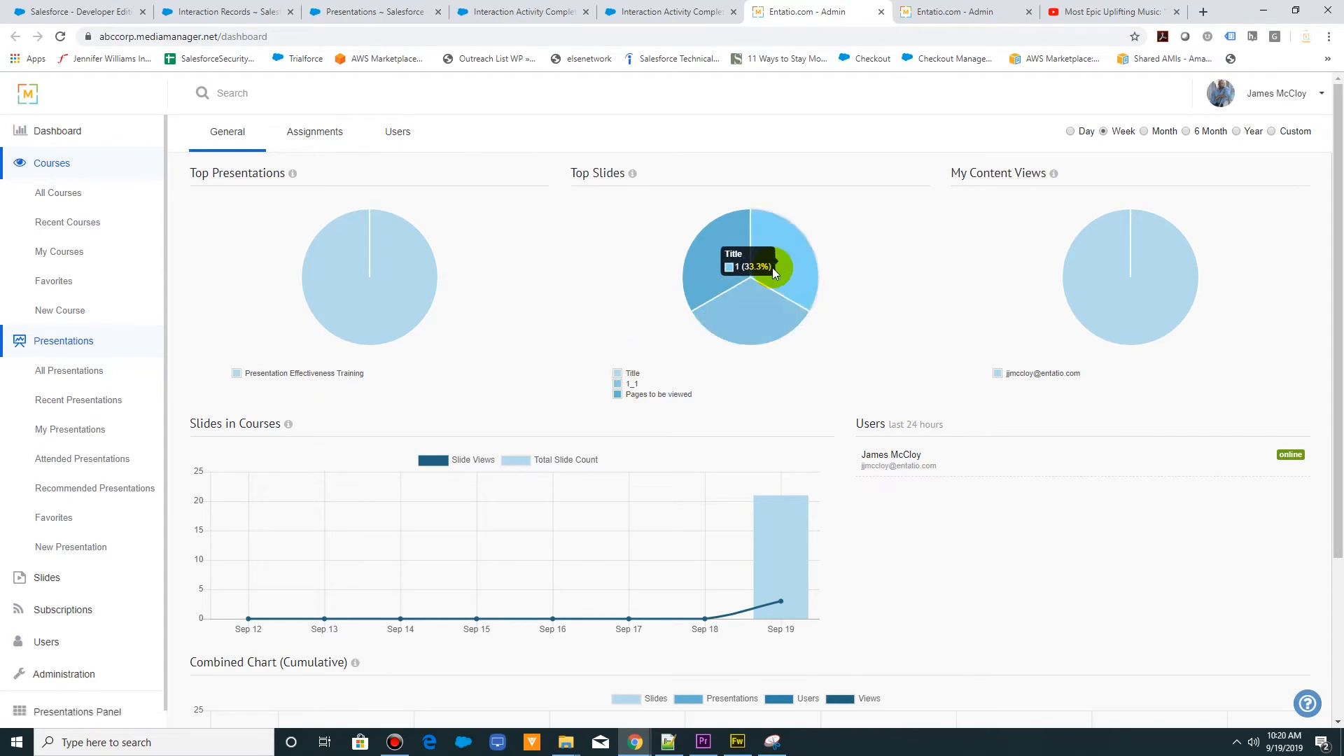
pyautogui.moveTo(737, 254)
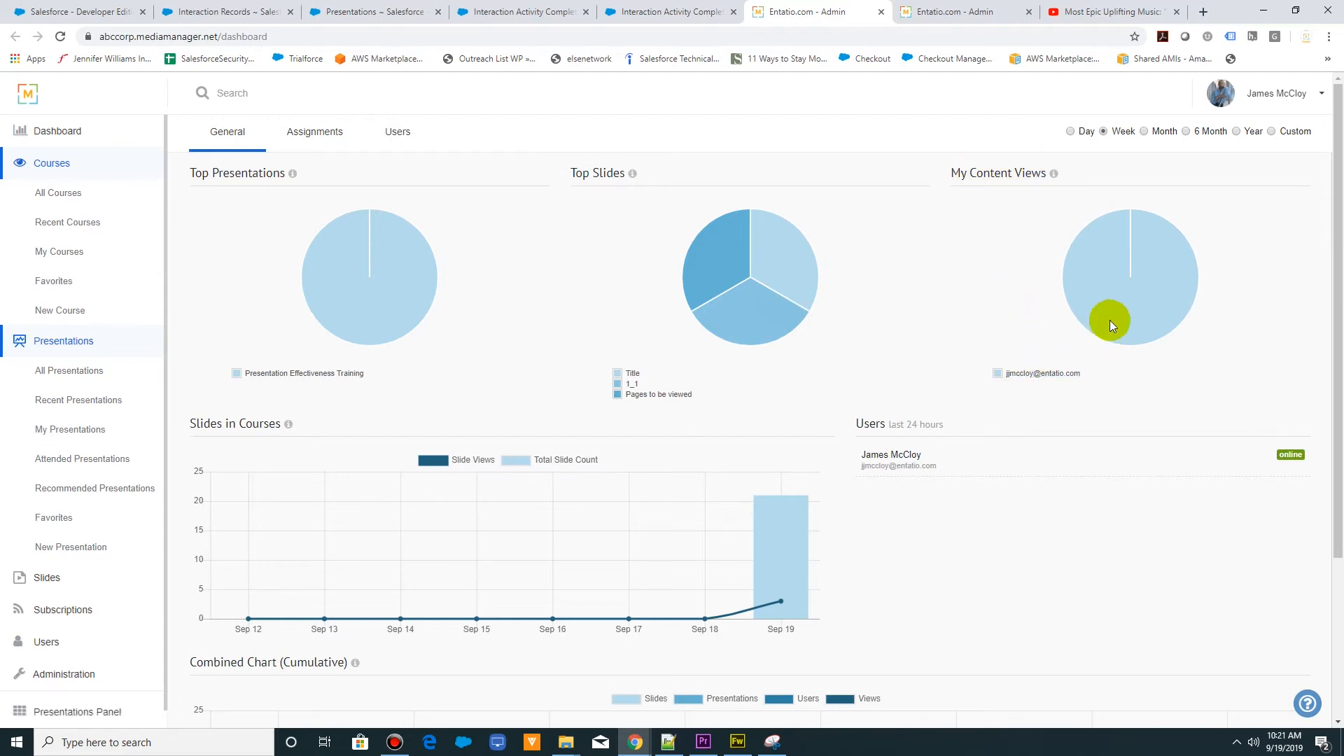
pyautogui.moveTo(1110, 315)
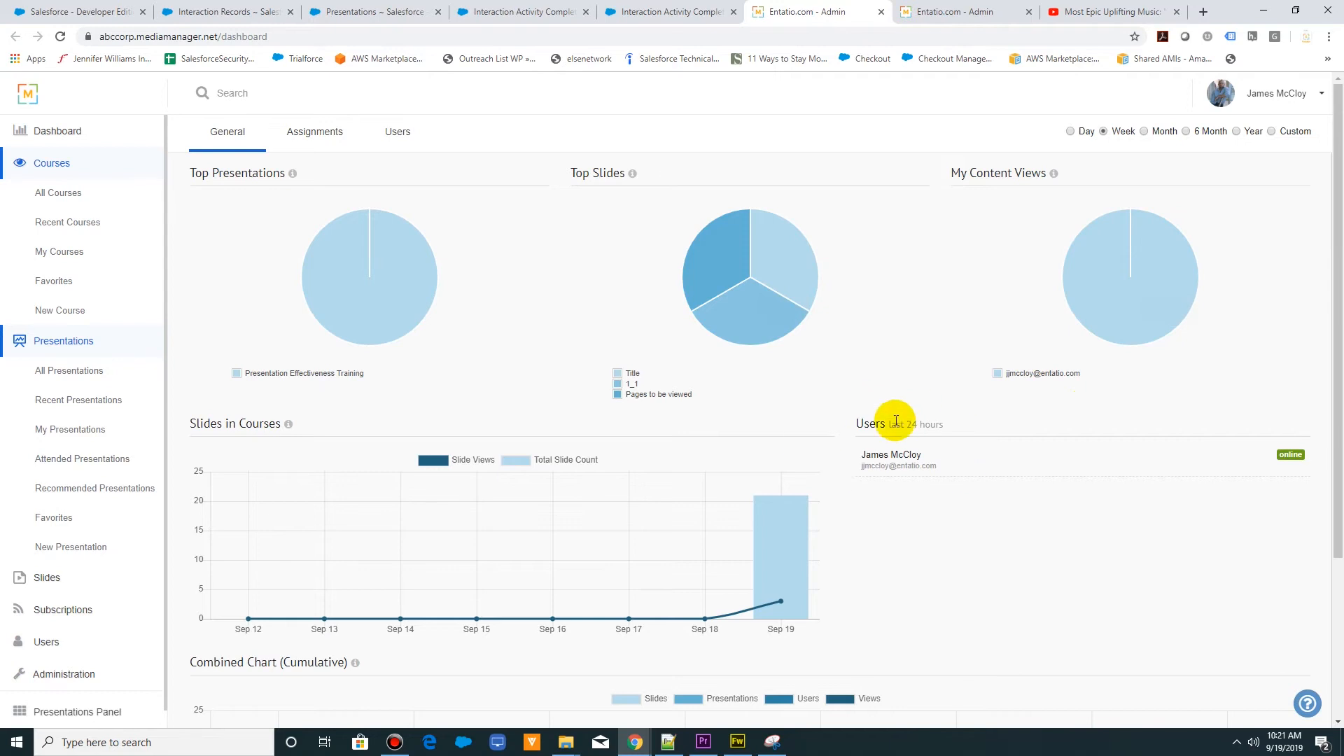
# - Examine the Slides in Courses and Combined Chart (Cumulative) graphs, and display the custom date range for the dashboard
pyautogui.scroll(-3, 907, 477)
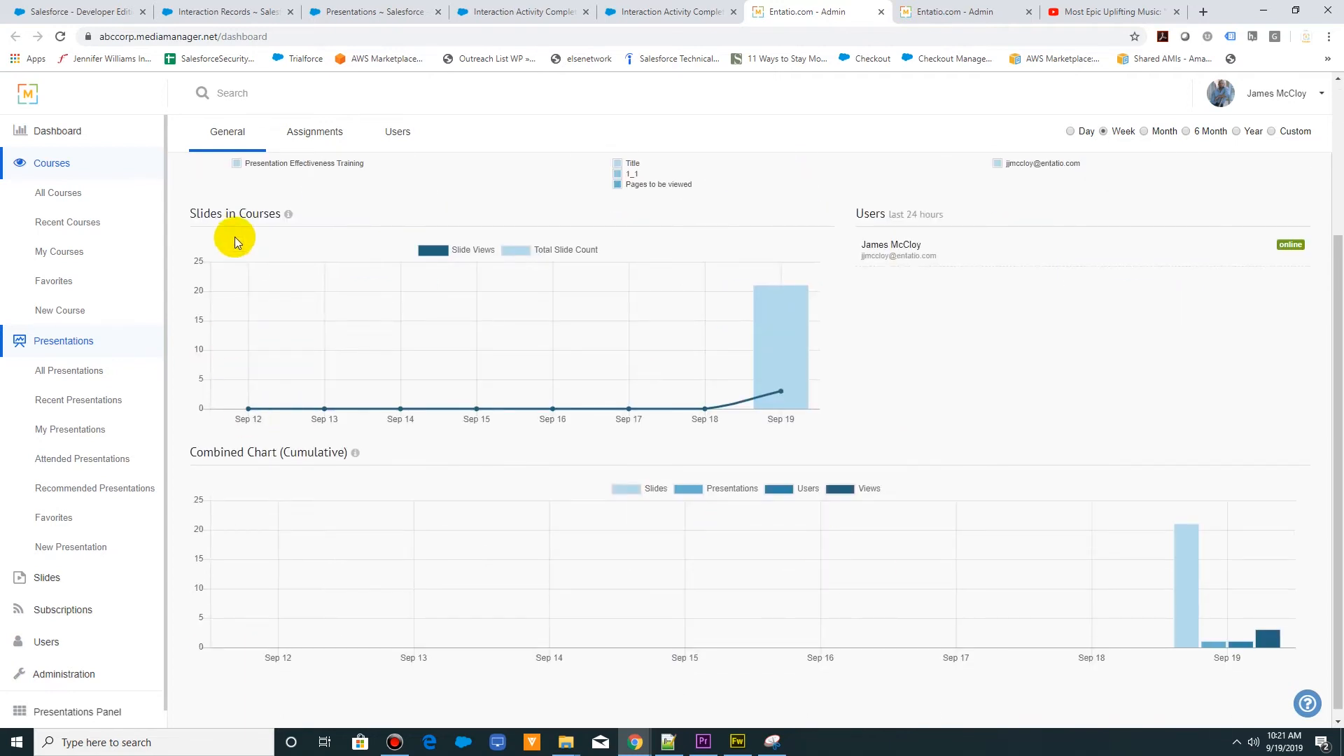
pyautogui.moveTo(772, 380)
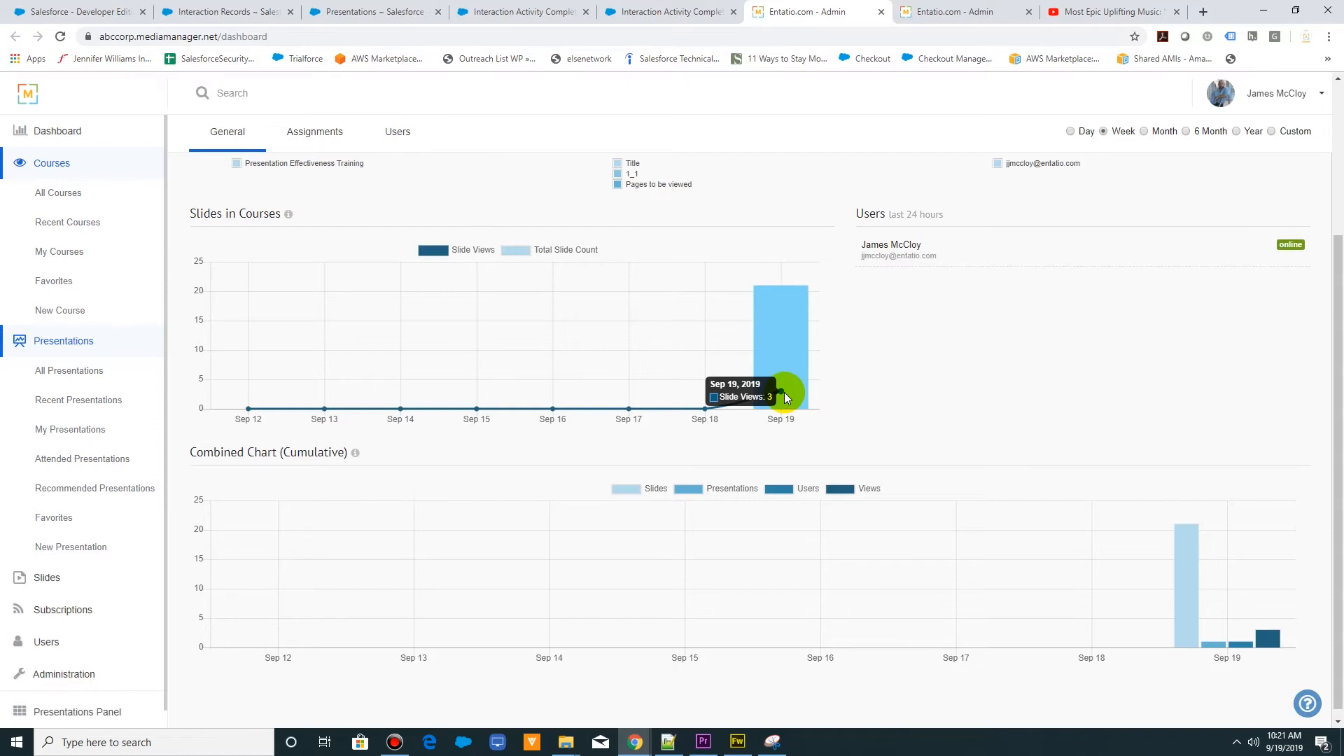
pyautogui.moveTo(783, 355)
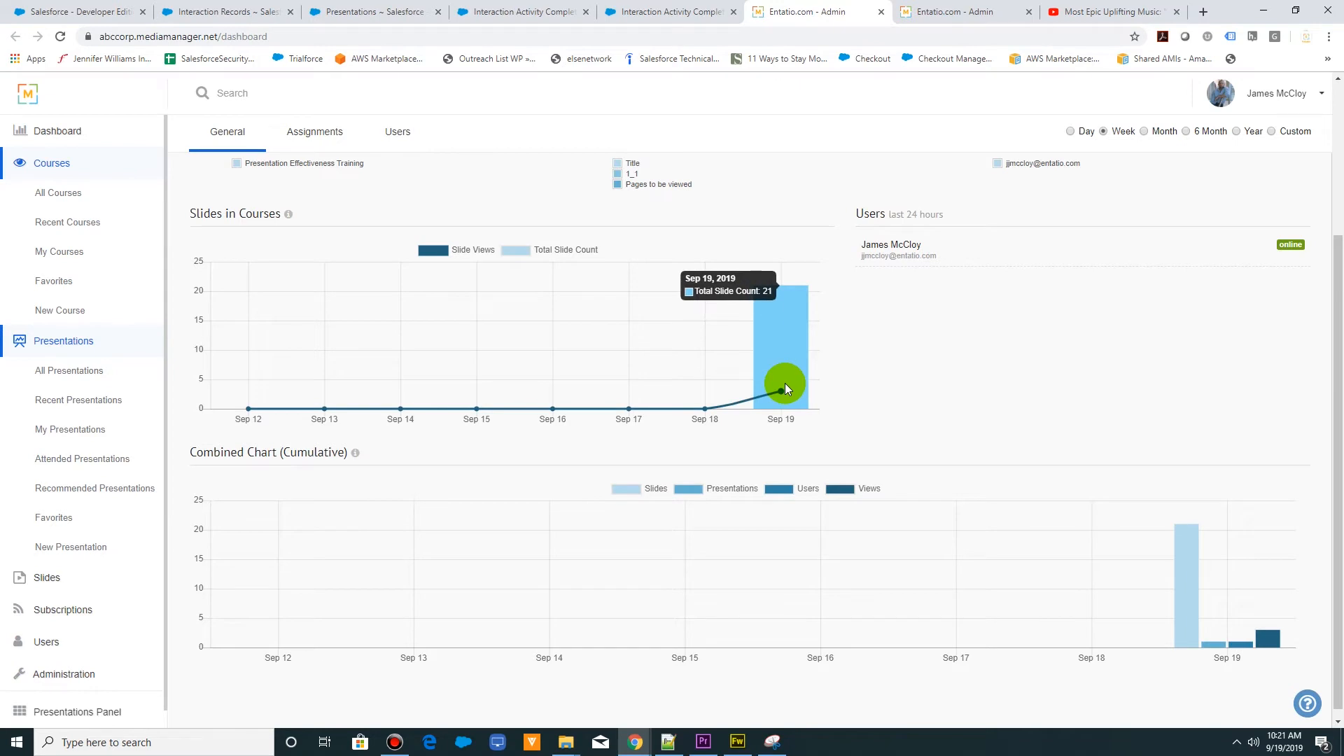
pyautogui.scroll(-1, 787, 384)
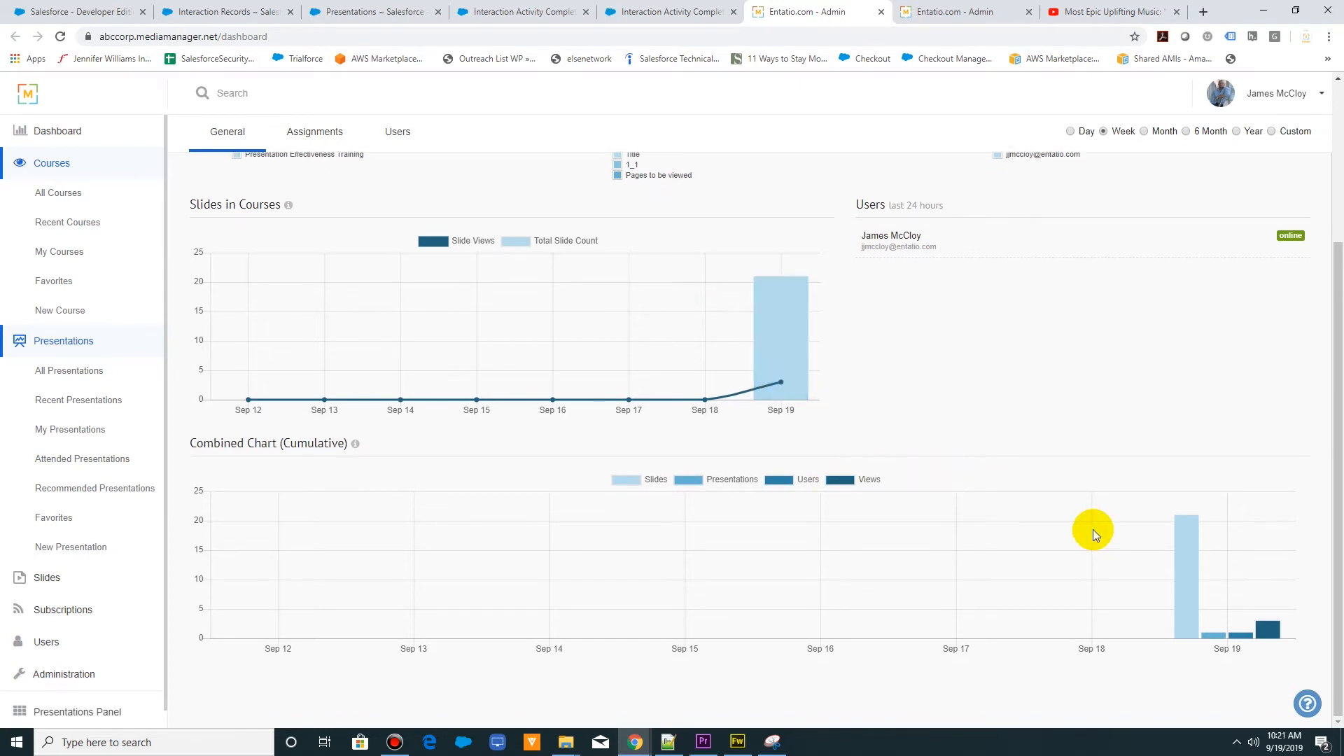
pyautogui.moveTo(1274, 633)
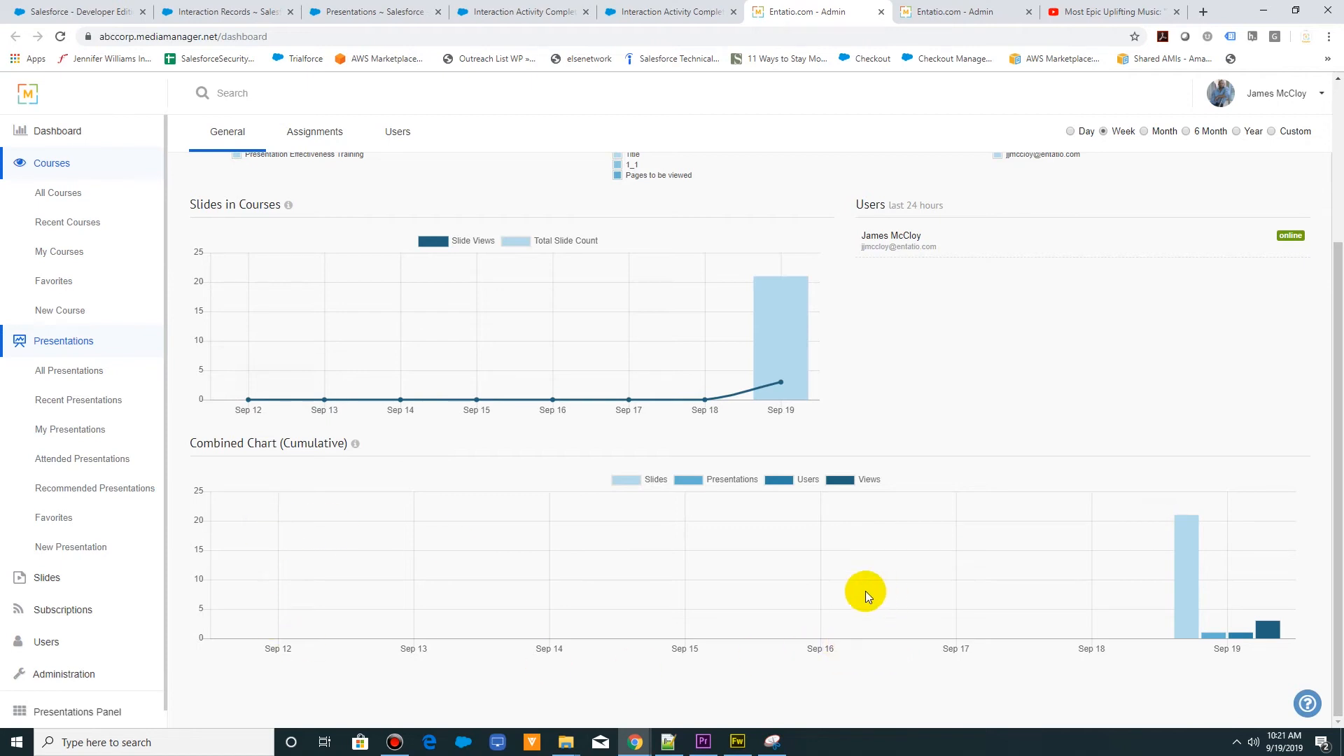
pyautogui.moveTo(1195, 608)
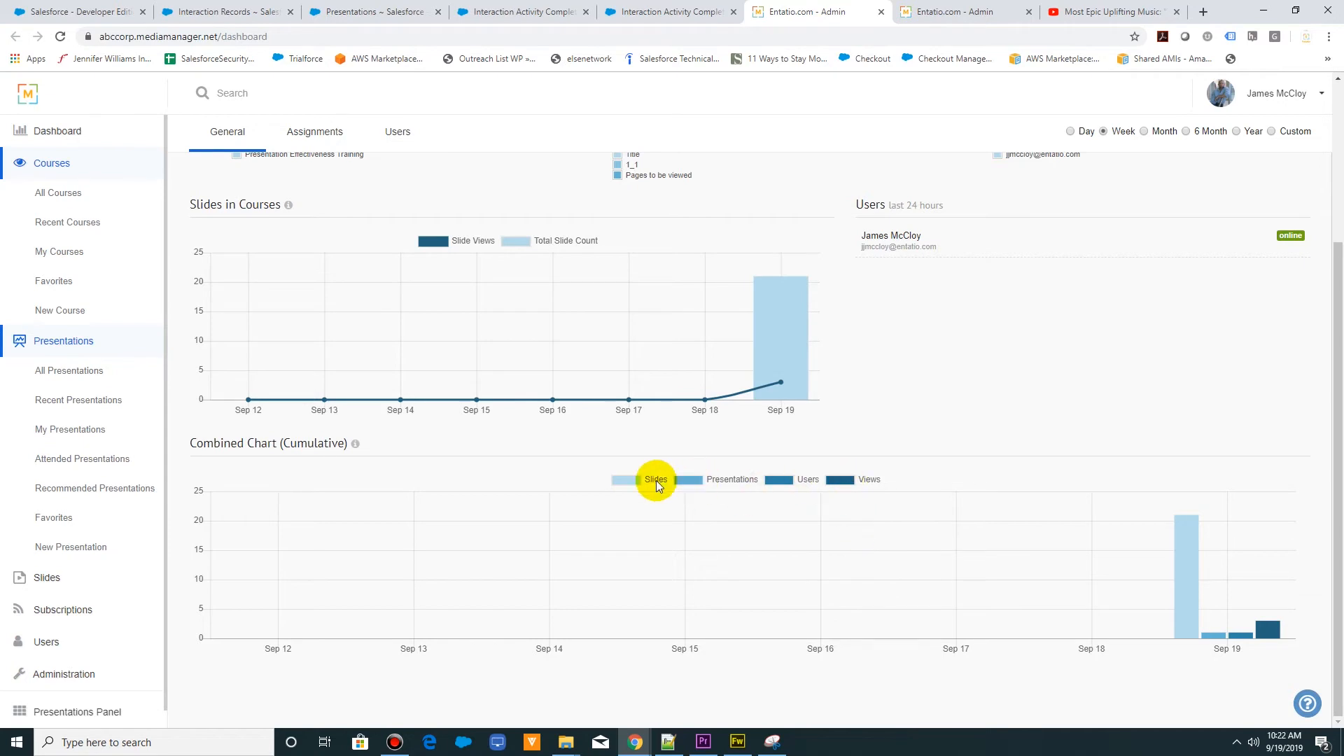
pyautogui.scroll(3, 922, 490)
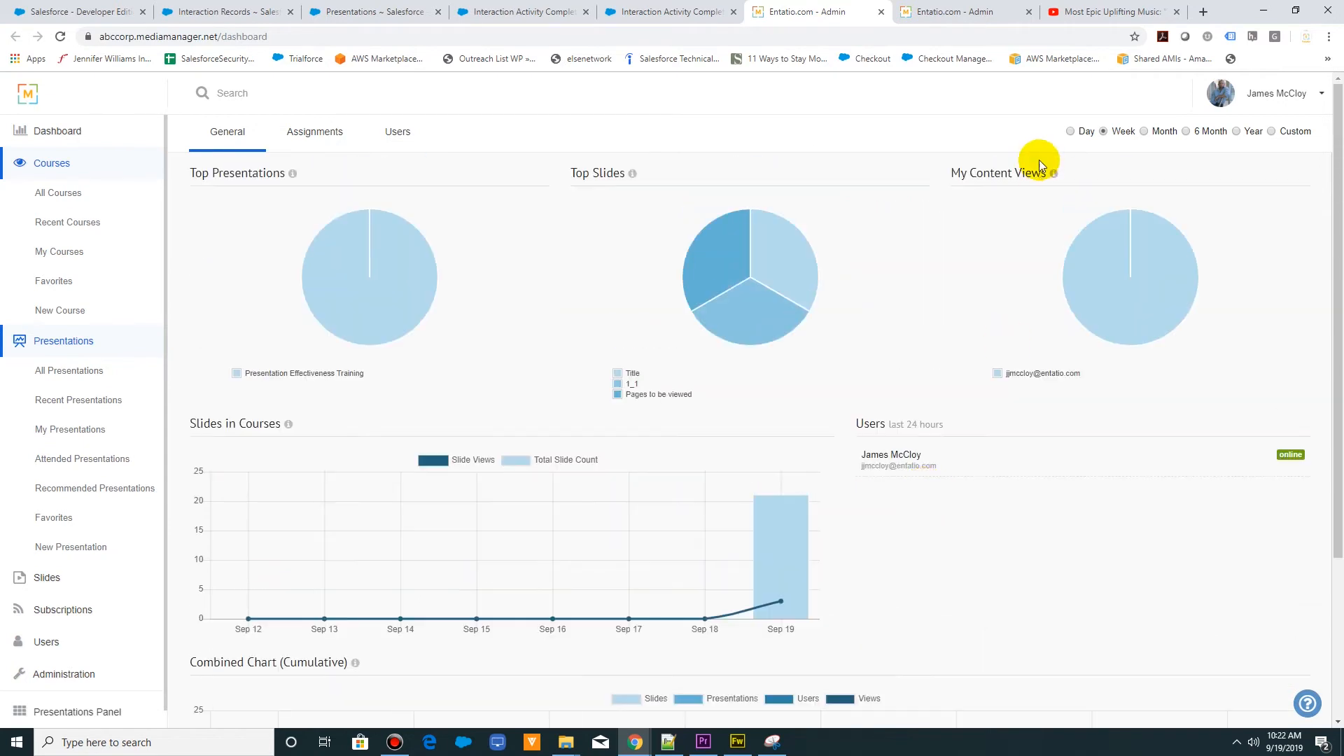
pyautogui.click(1271, 131)
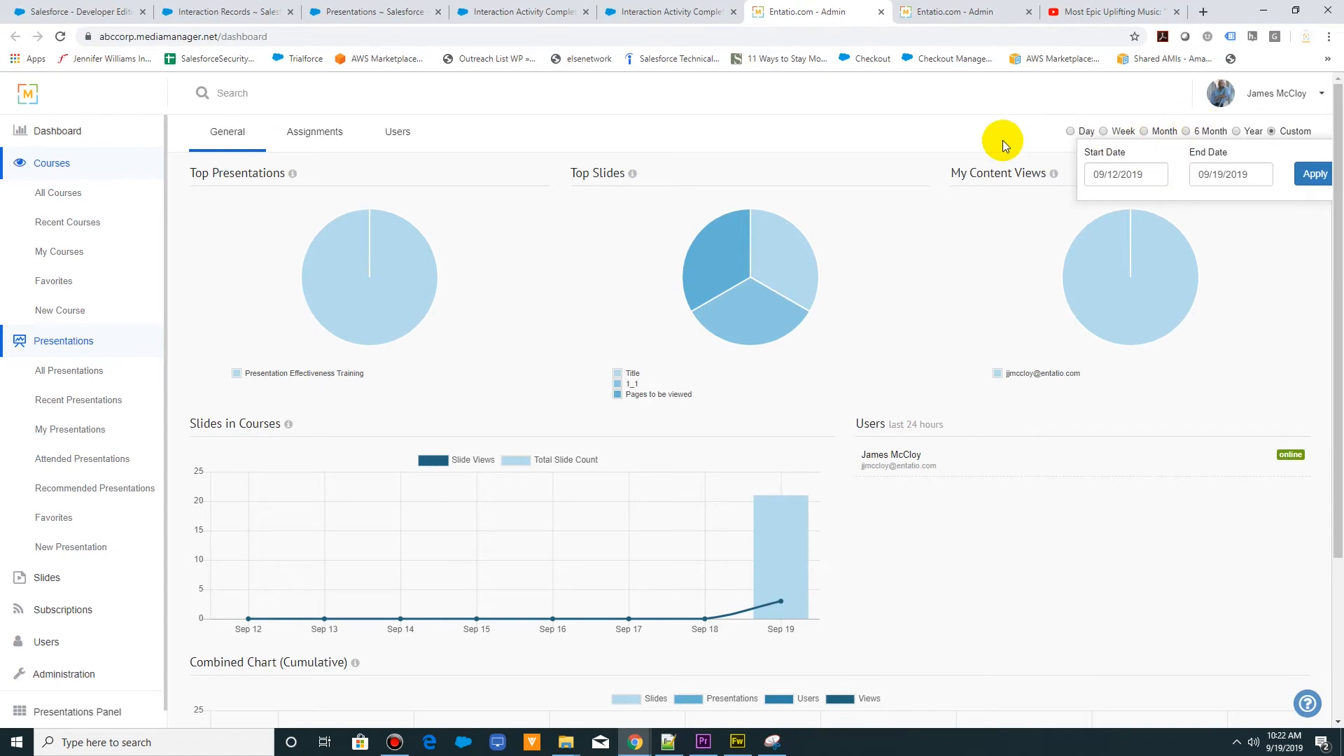
# - Show the assignments dashboard and check the course, user and search filters available for User Assignments
pyautogui.click(334, 131)
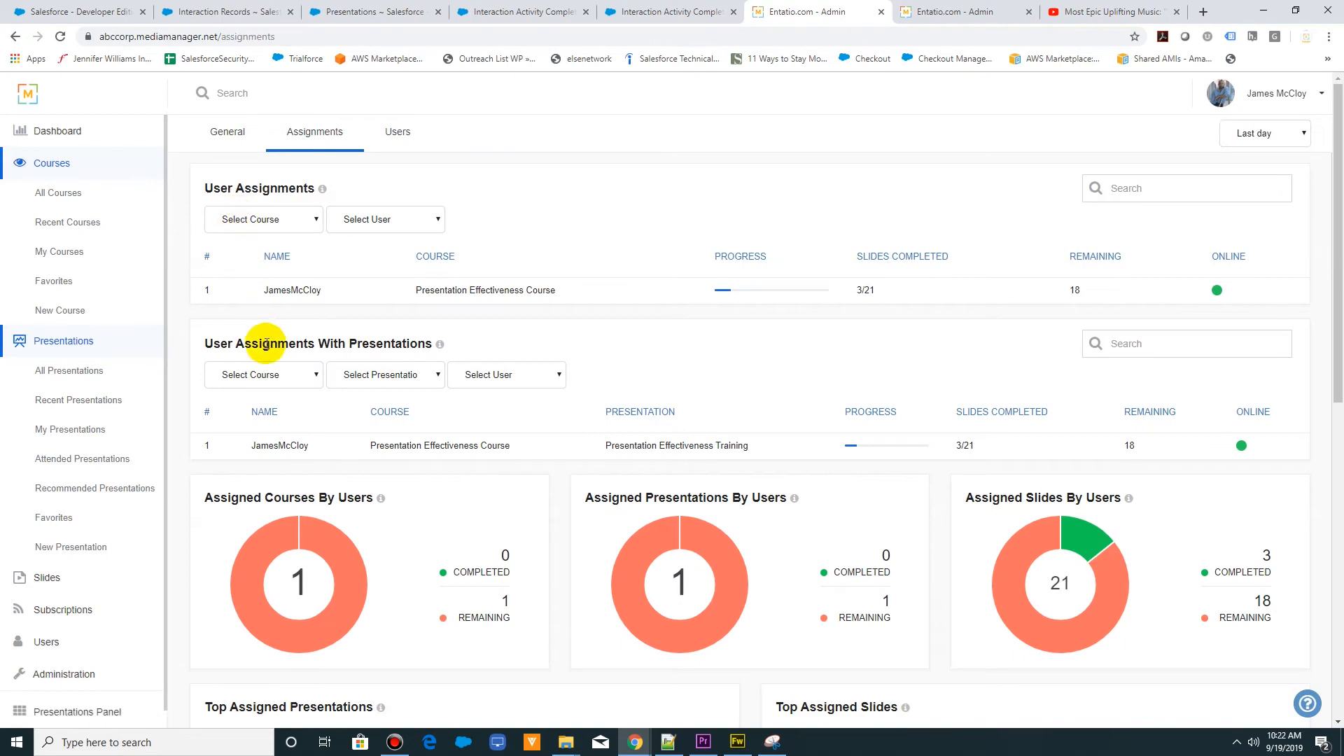
pyautogui.click(366, 218)
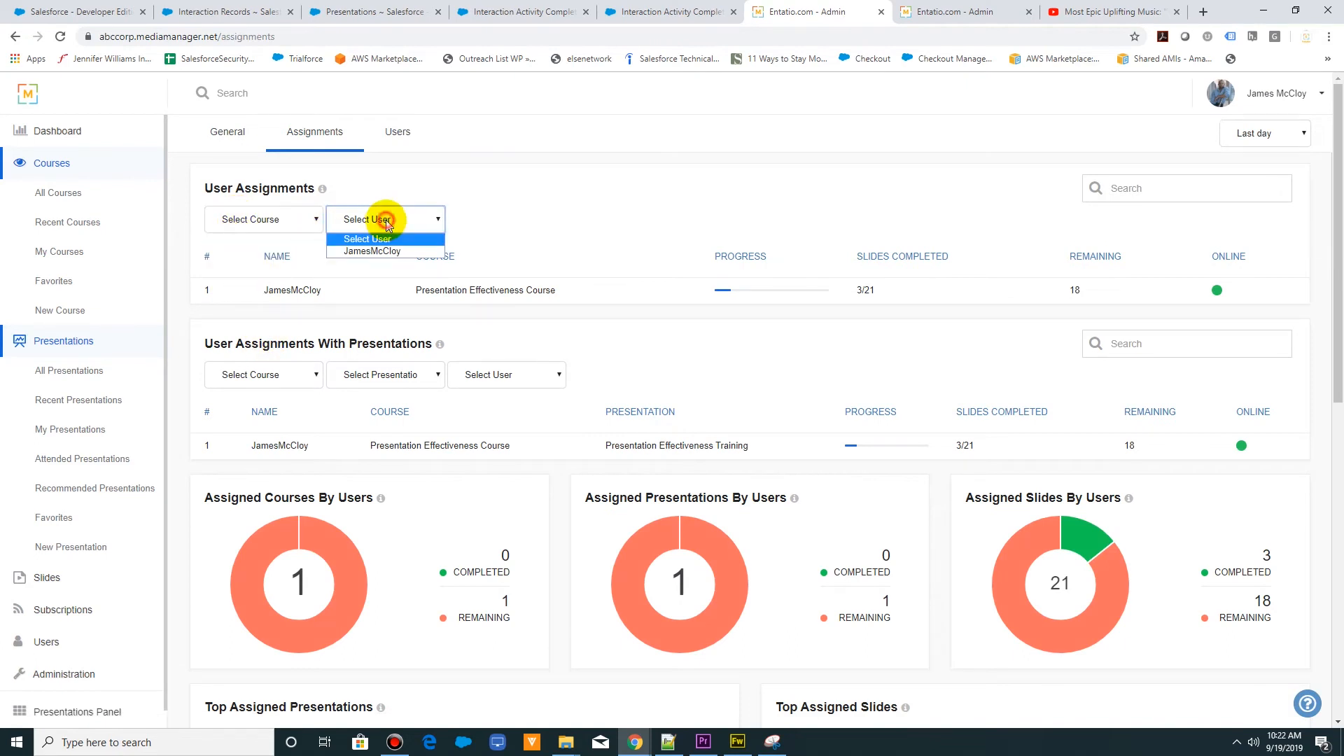
pyautogui.click(263, 222)
pyautogui.click(364, 217)
pyautogui.click(364, 218)
pyautogui.click(1170, 186)
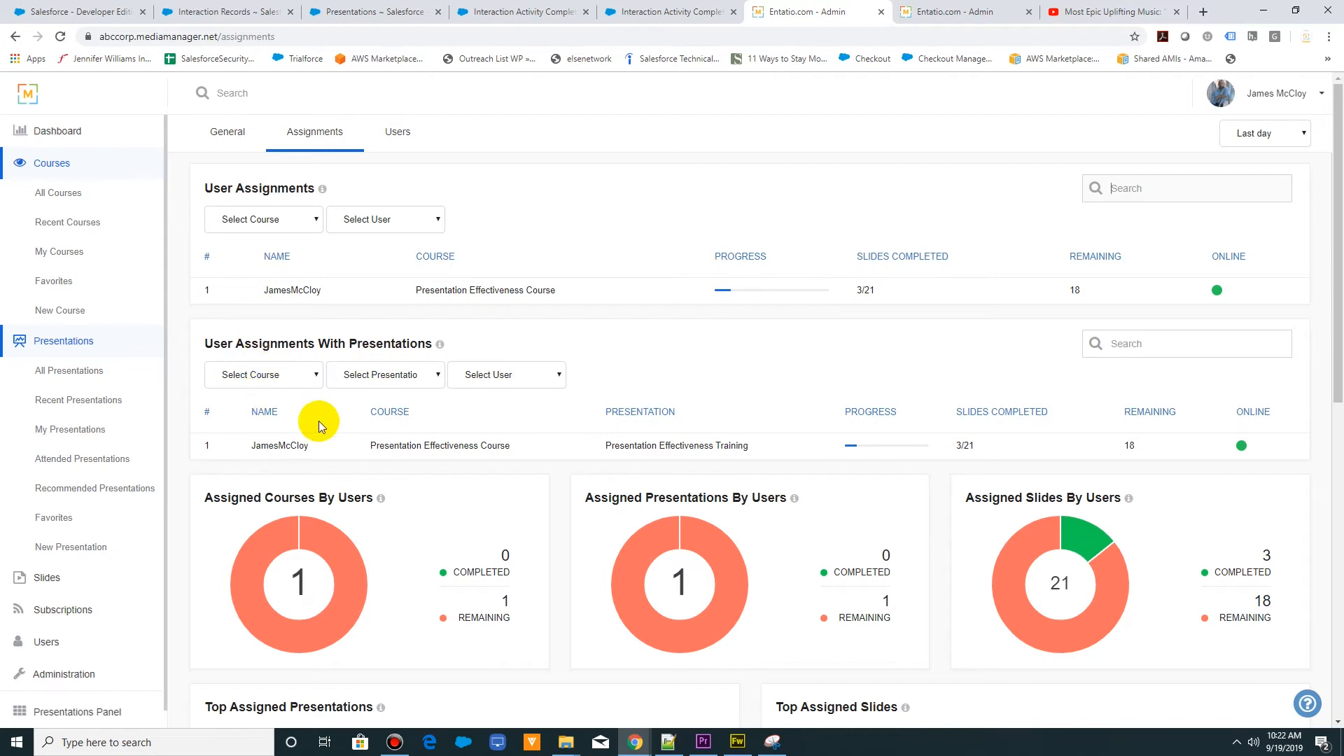
# - Review the assigned courses, presentations and slides charts, along with the Top Assigned Presentations and Top Assigned Slides tables
pyautogui.scroll(-5, 318, 422)
pyautogui.scroll(1, 318, 422)
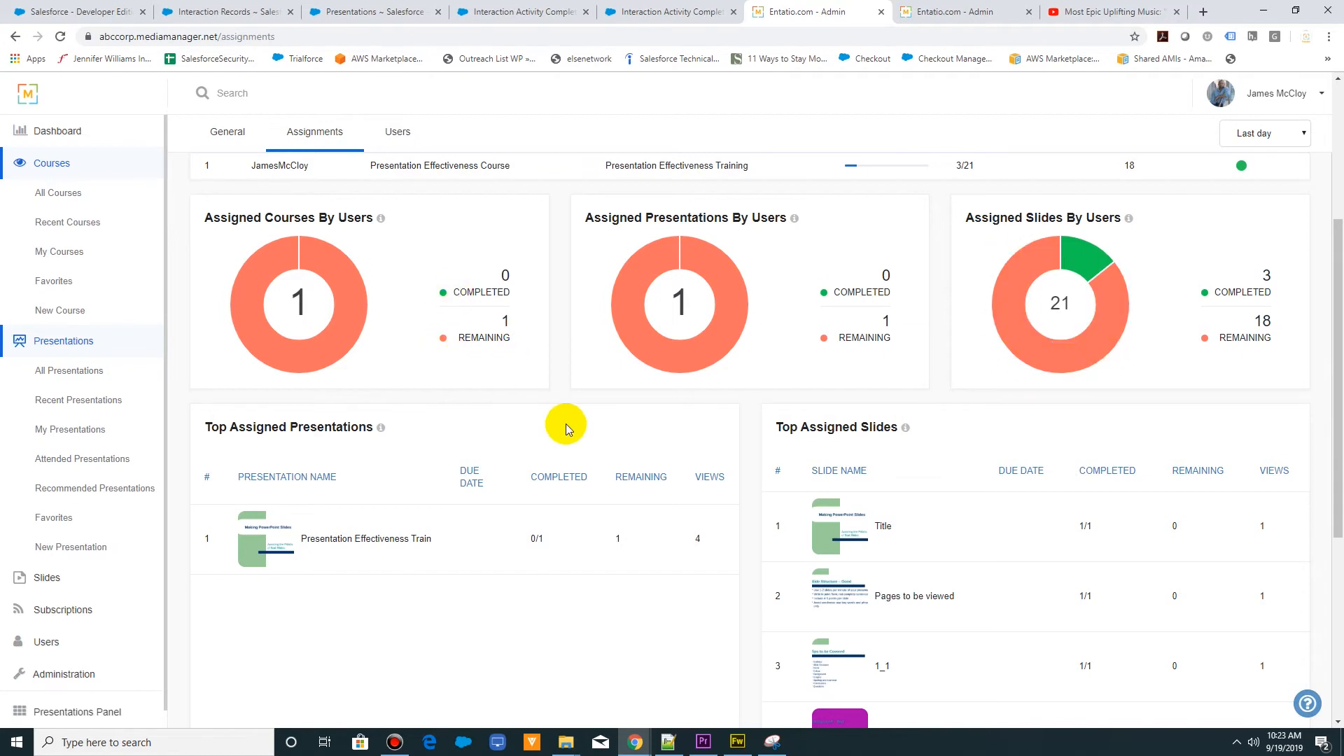
pyautogui.scroll(-3, 566, 423)
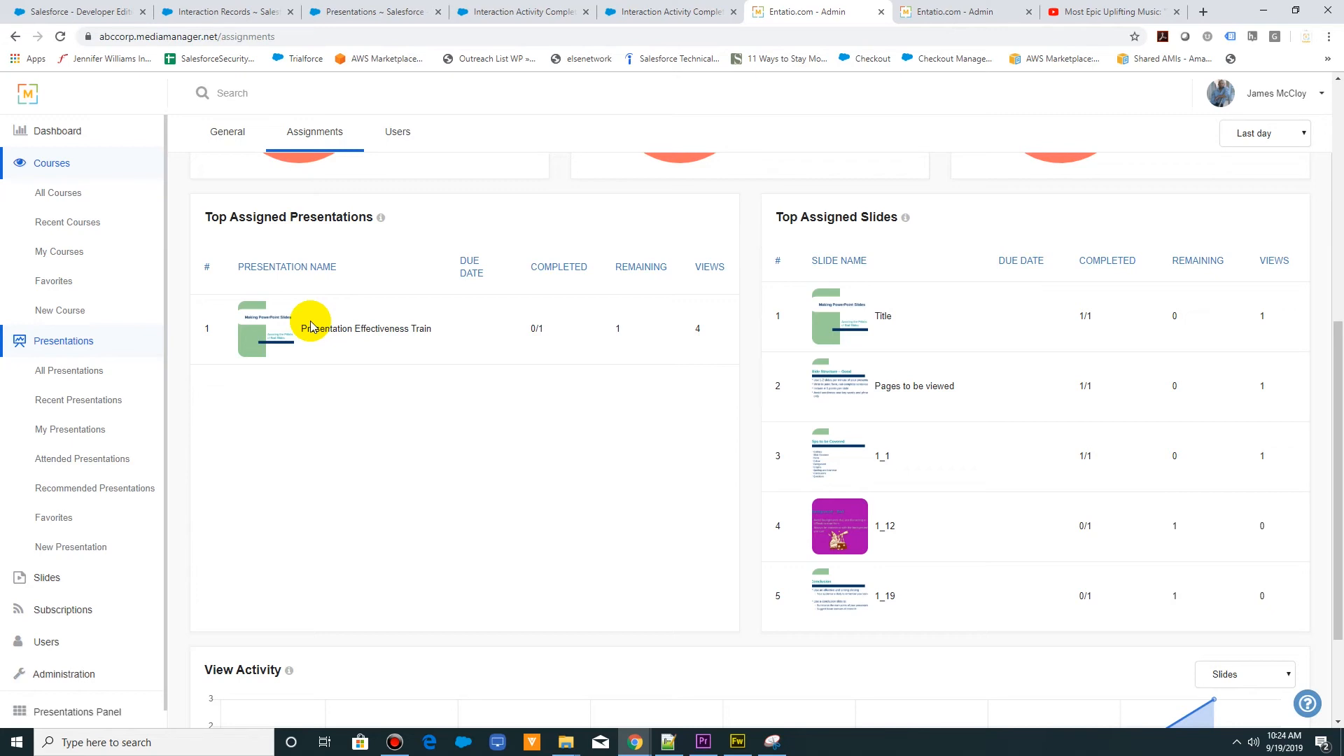
pyautogui.scroll(7, 310, 326)
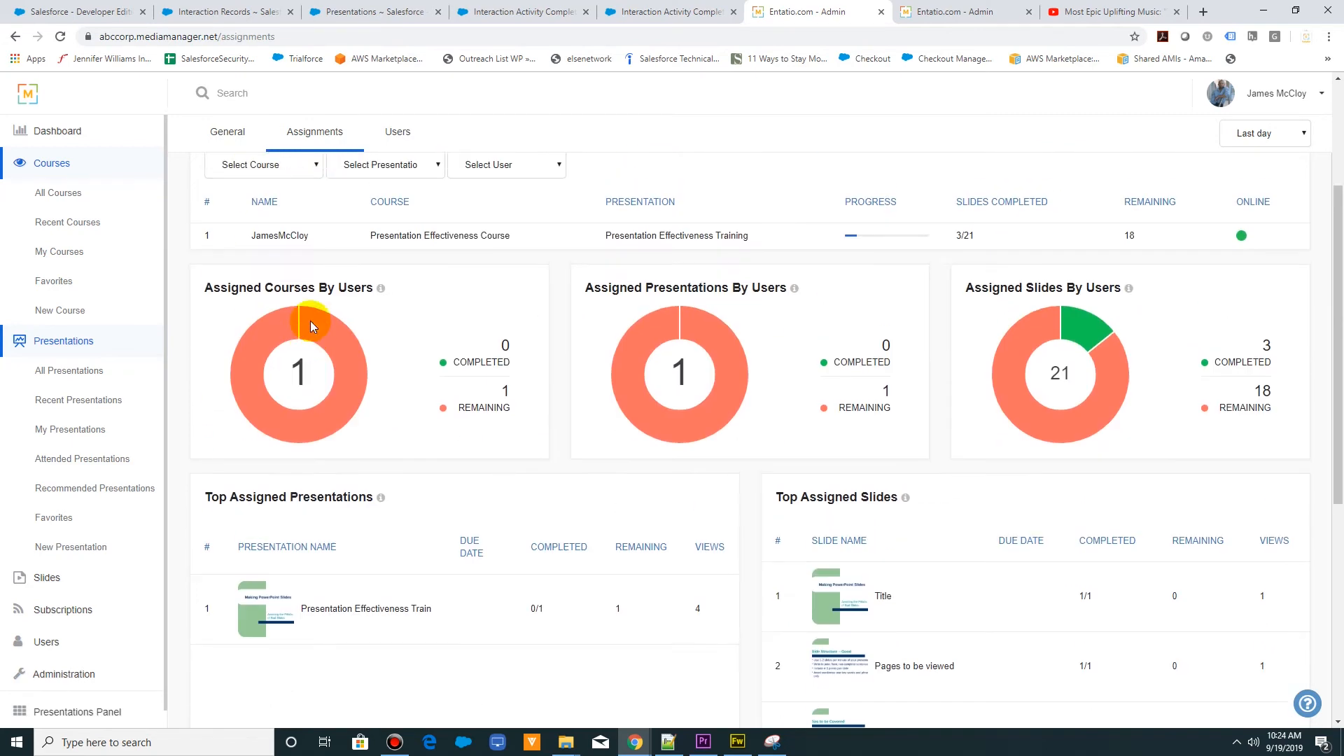
# - Show the users dashboard and check the course, presentation, role and group filters of its User Assignments list
pyautogui.click(397, 133)
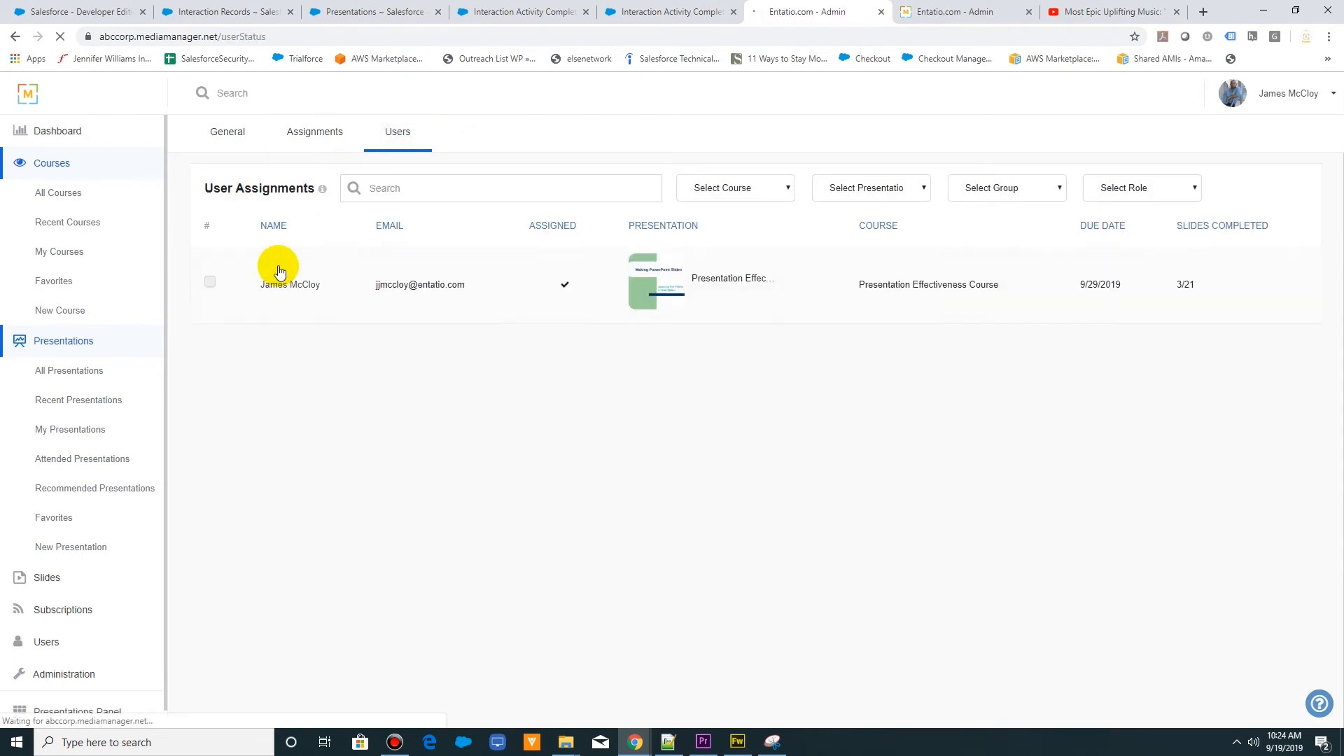
pyautogui.click(758, 183)
pyautogui.click(857, 174)
pyautogui.click(1115, 187)
pyautogui.click(997, 189)
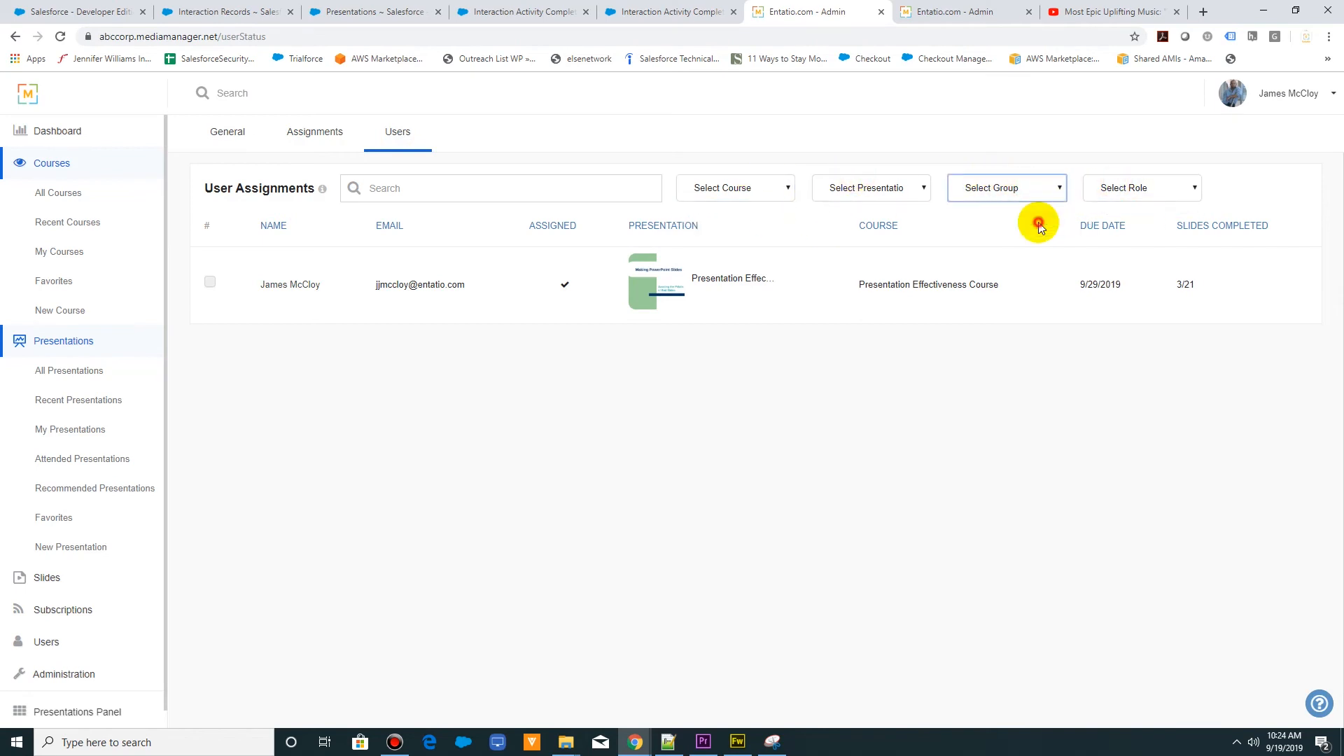
# - Filter User Assignments by the Presentation Effective Training group and check the assignment actions offered for the listed user
pyautogui.click(1039, 221)
pyautogui.click(1015, 186)
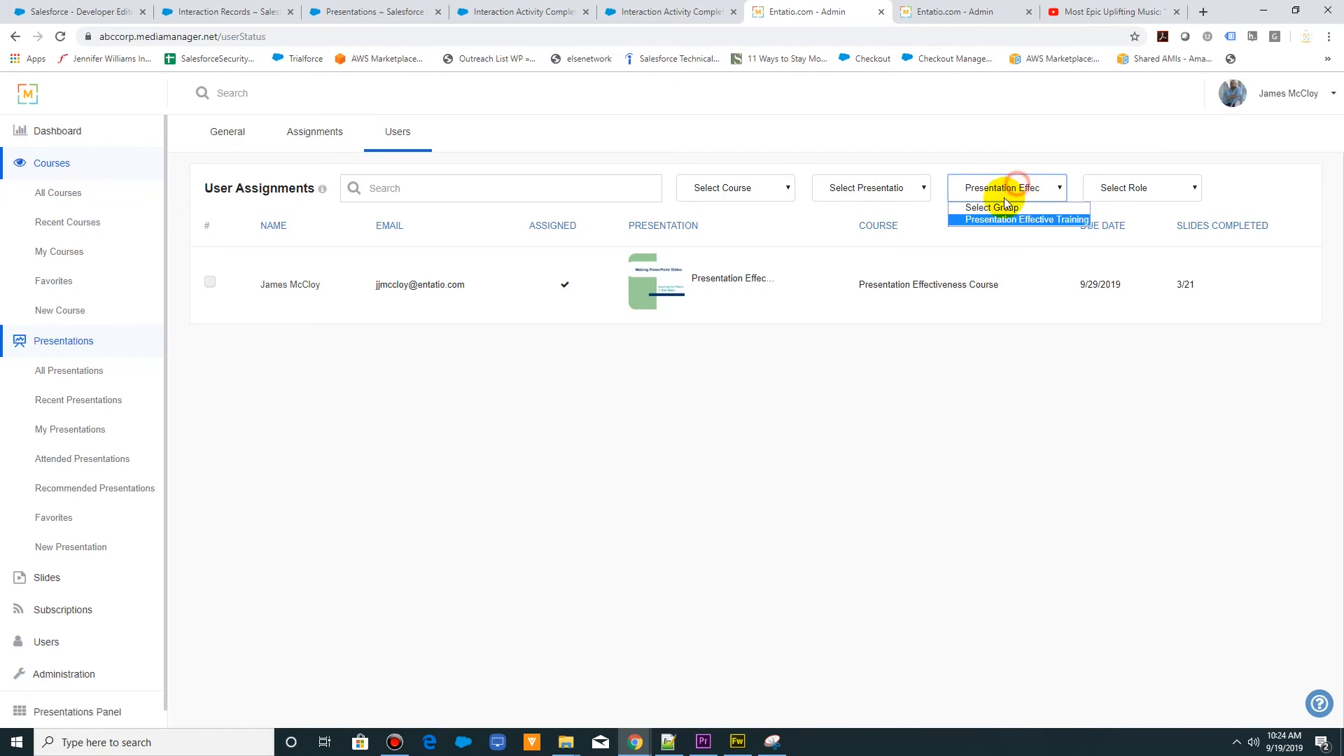
pyautogui.click(516, 157)
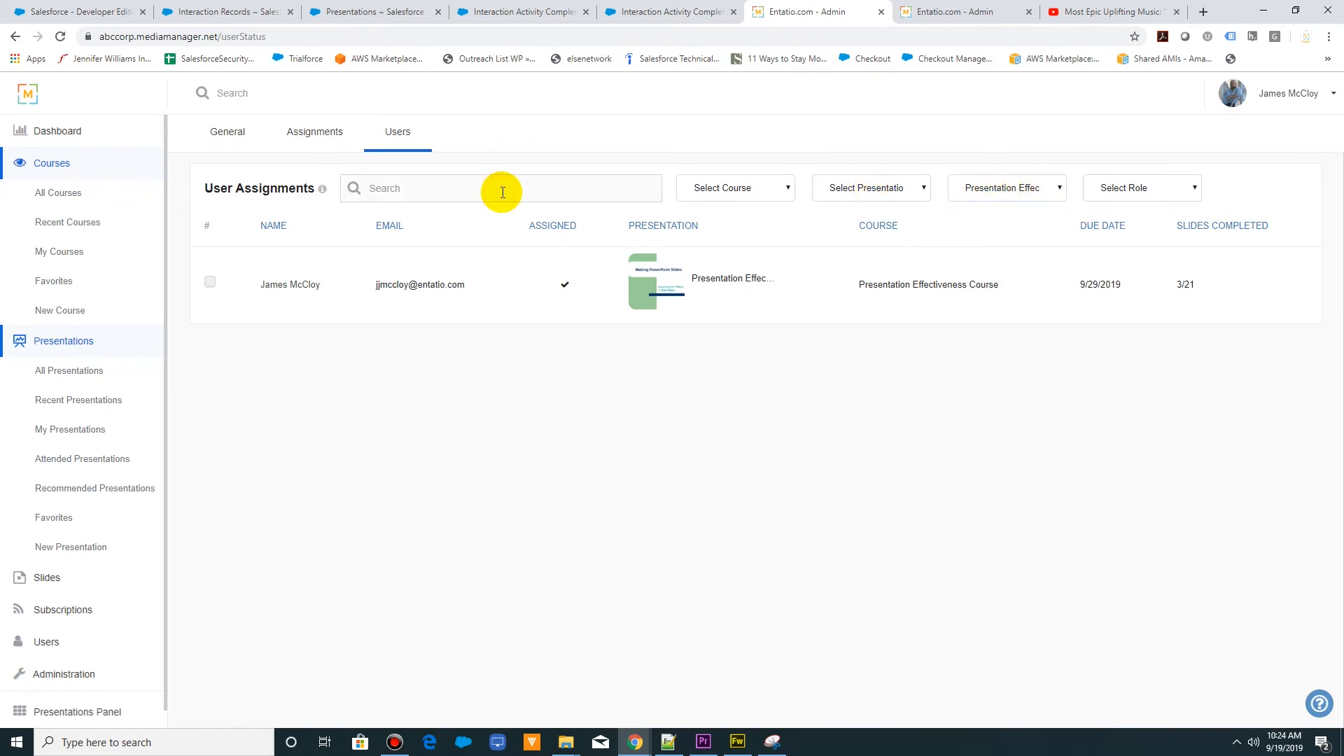
pyautogui.click(210, 281)
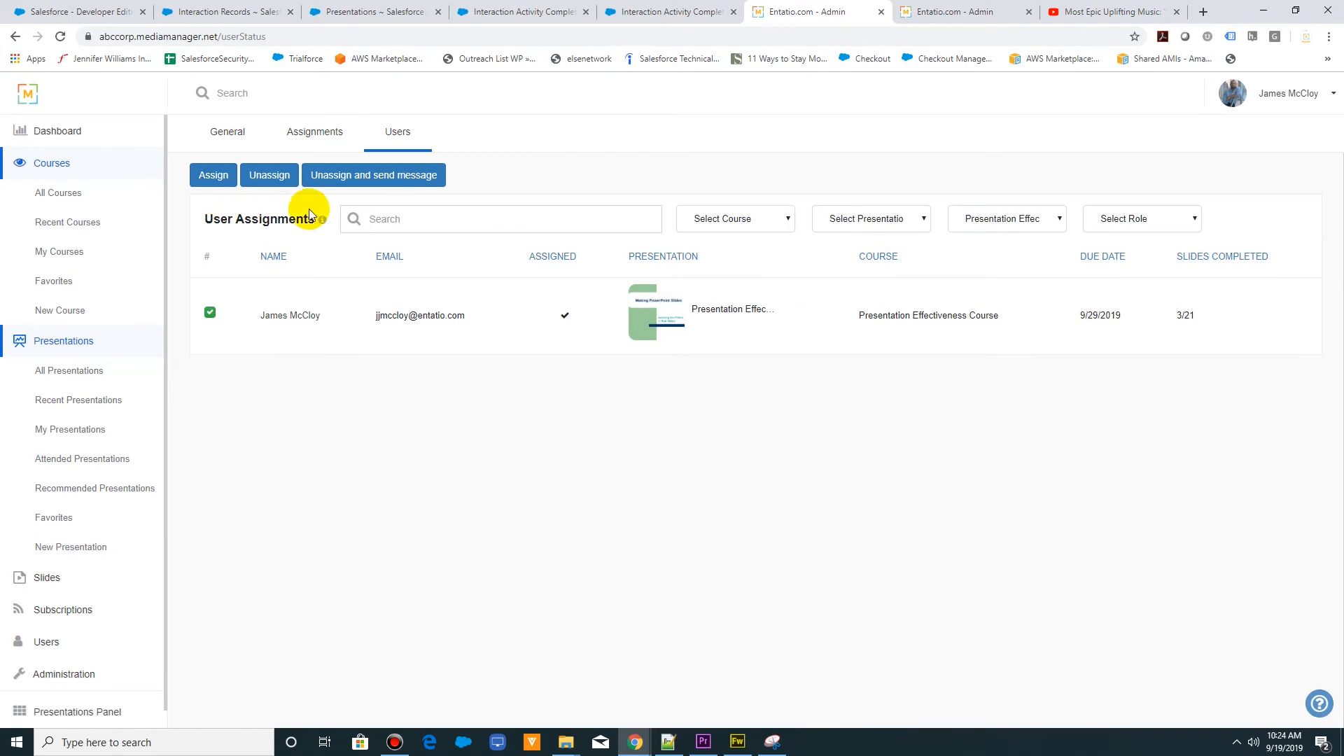
pyautogui.click(210, 313)
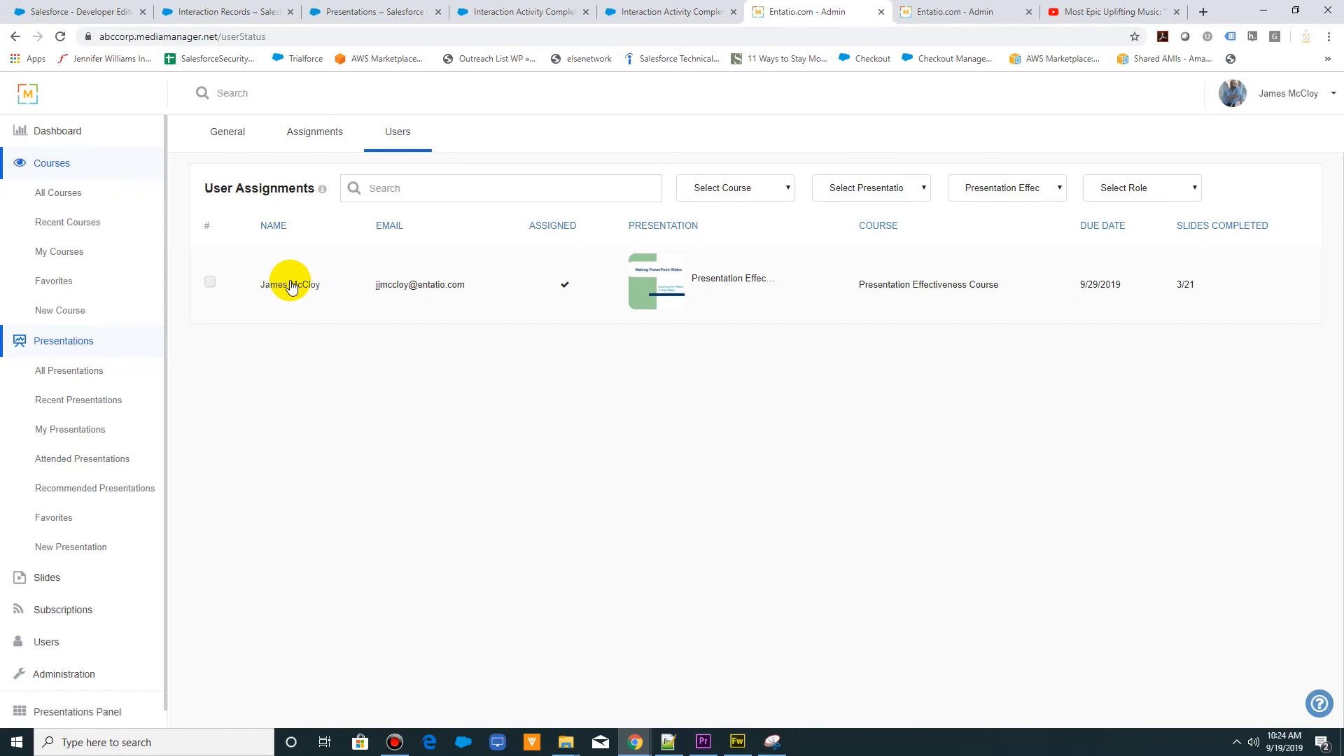
# - Examine the listed user's status details, including most viewed slides, overall status, and each slide's status, completion date and total views
pyautogui.click(291, 285)
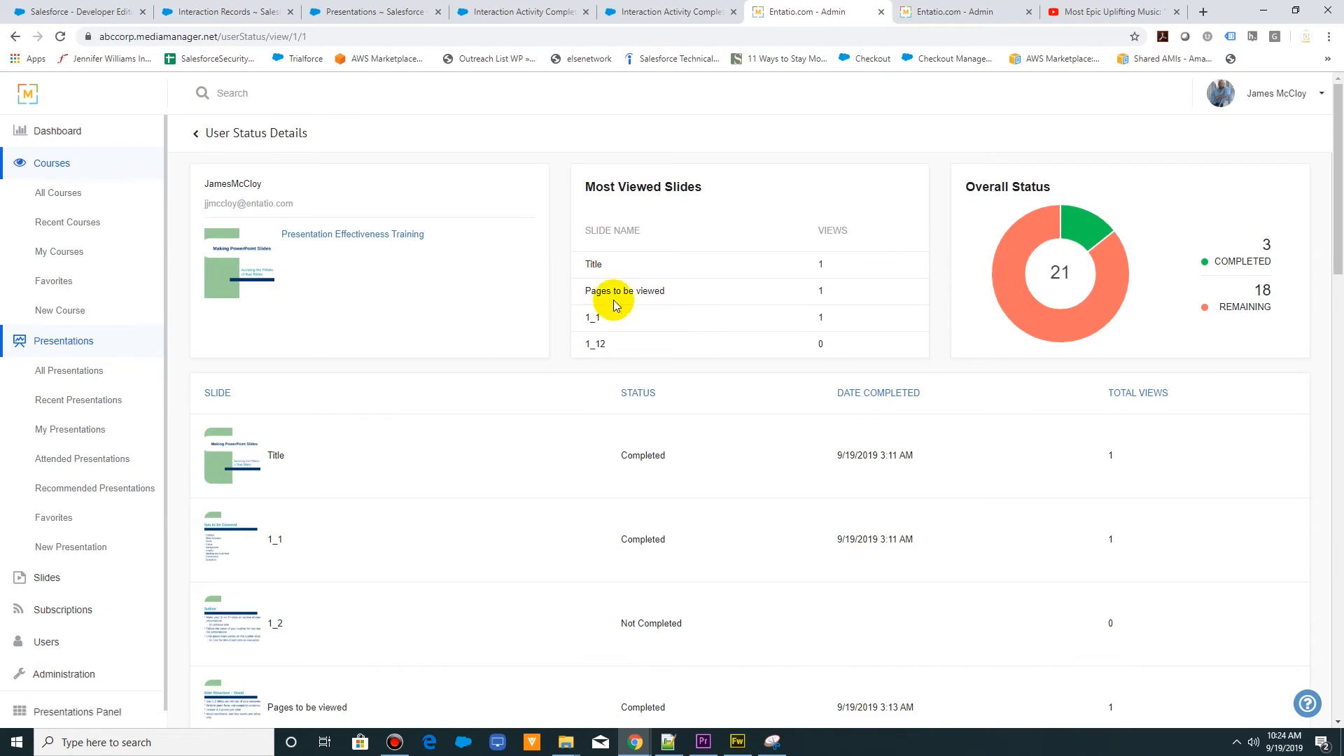
pyautogui.scroll(-13, 567, 308)
pyautogui.scroll(-9, 568, 321)
pyautogui.scroll(10, 568, 320)
pyautogui.scroll(13, 568, 320)
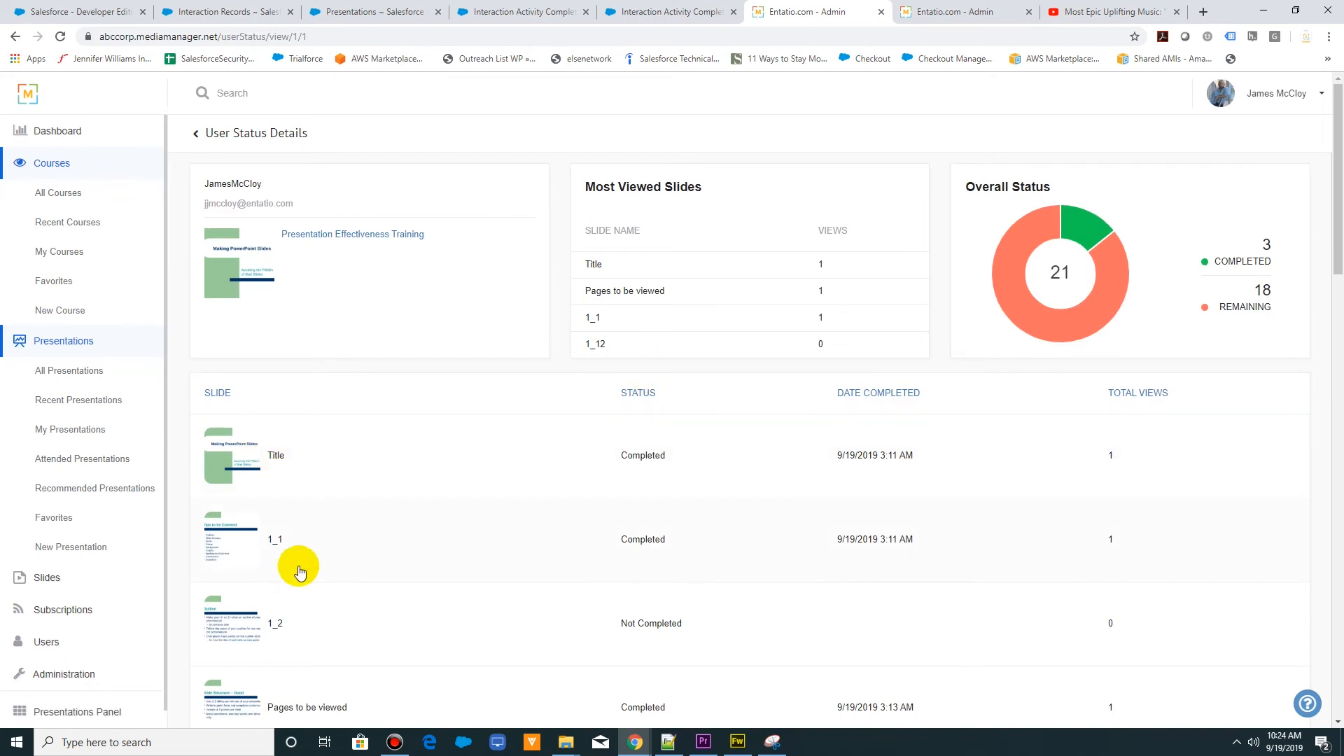
pyautogui.scroll(-3, 300, 571)
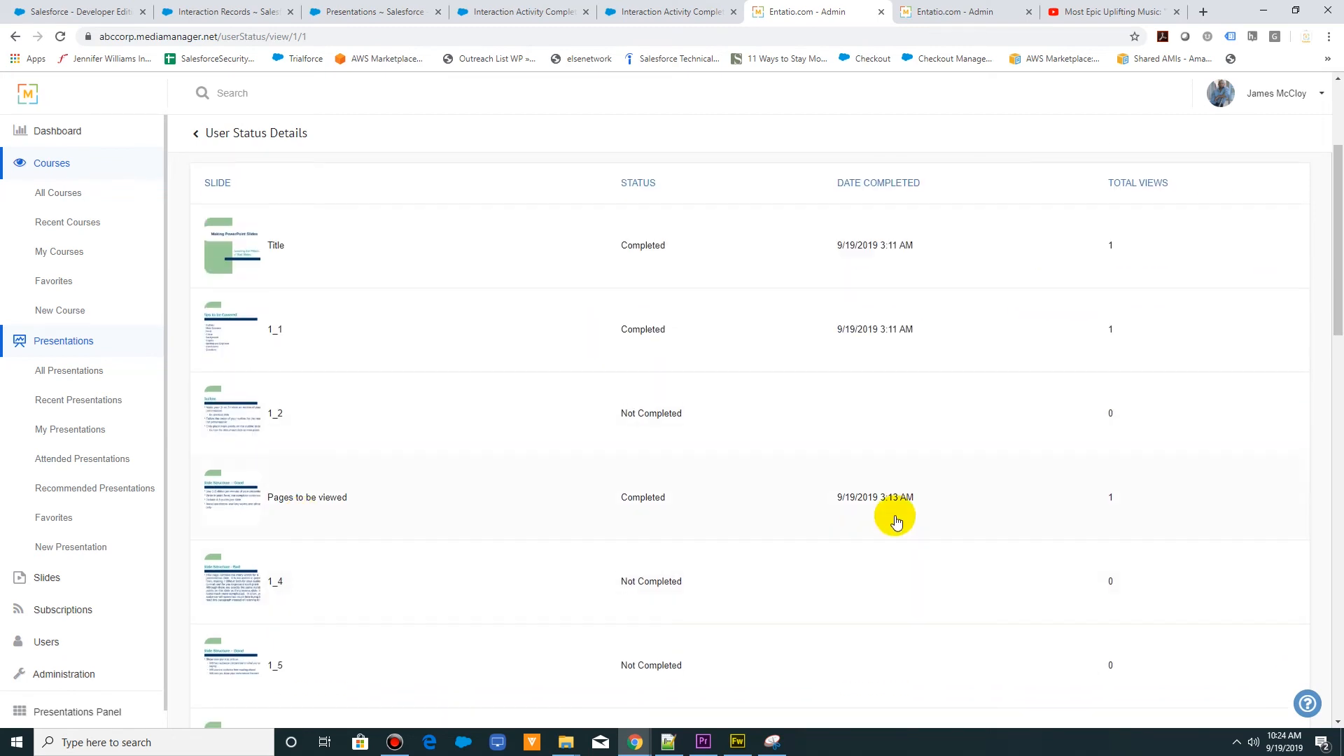
pyautogui.scroll(2, 1050, 420)
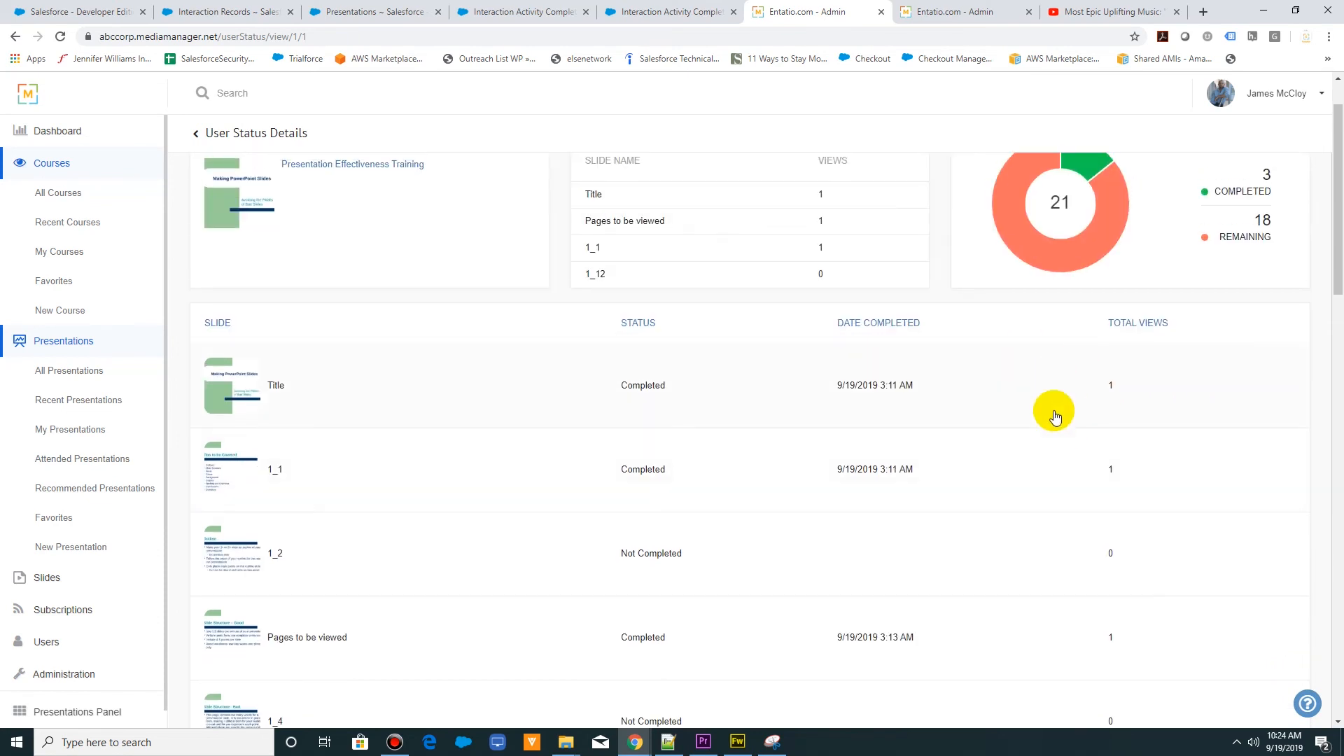
pyautogui.scroll(1, 1055, 382)
pyautogui.moveTo(1017, 294)
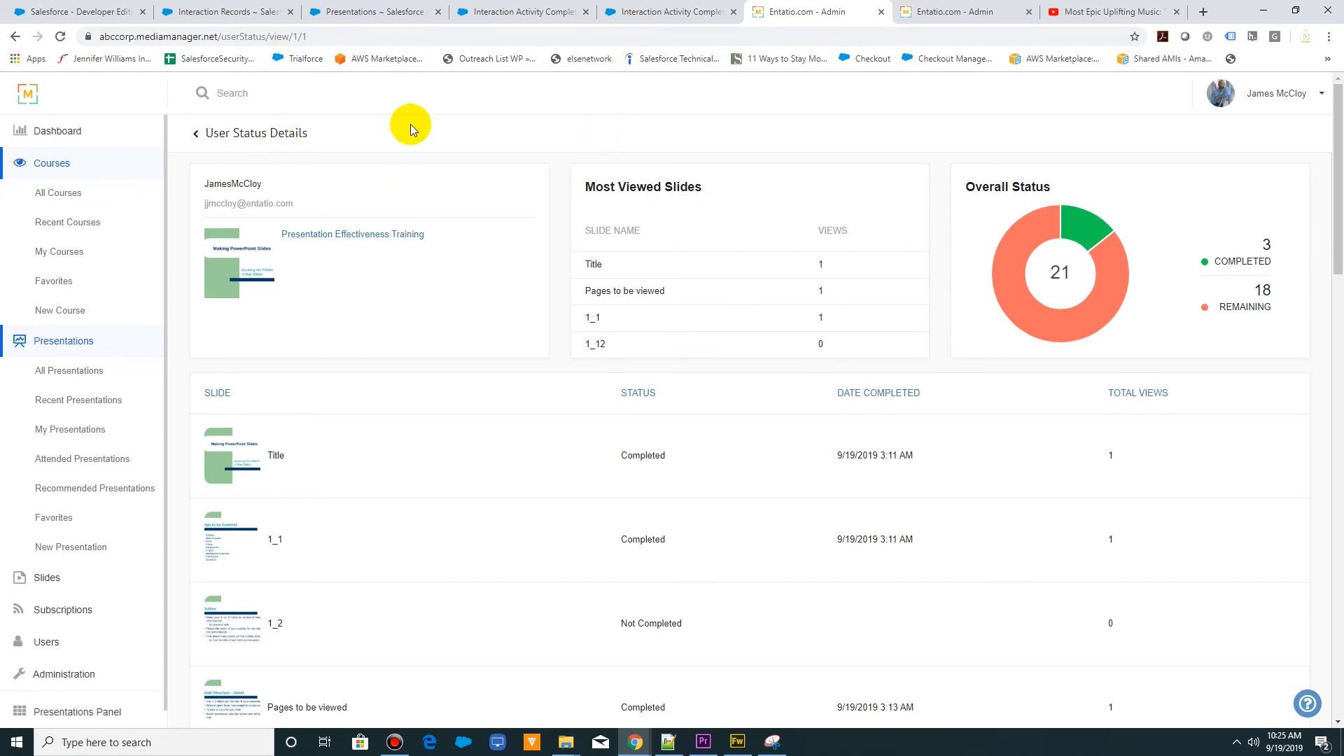
# - Compare the two Interaction Activity Completions pages, close the unfiltered All list, and display the Interaction Records list
pyautogui.click(640, 15)
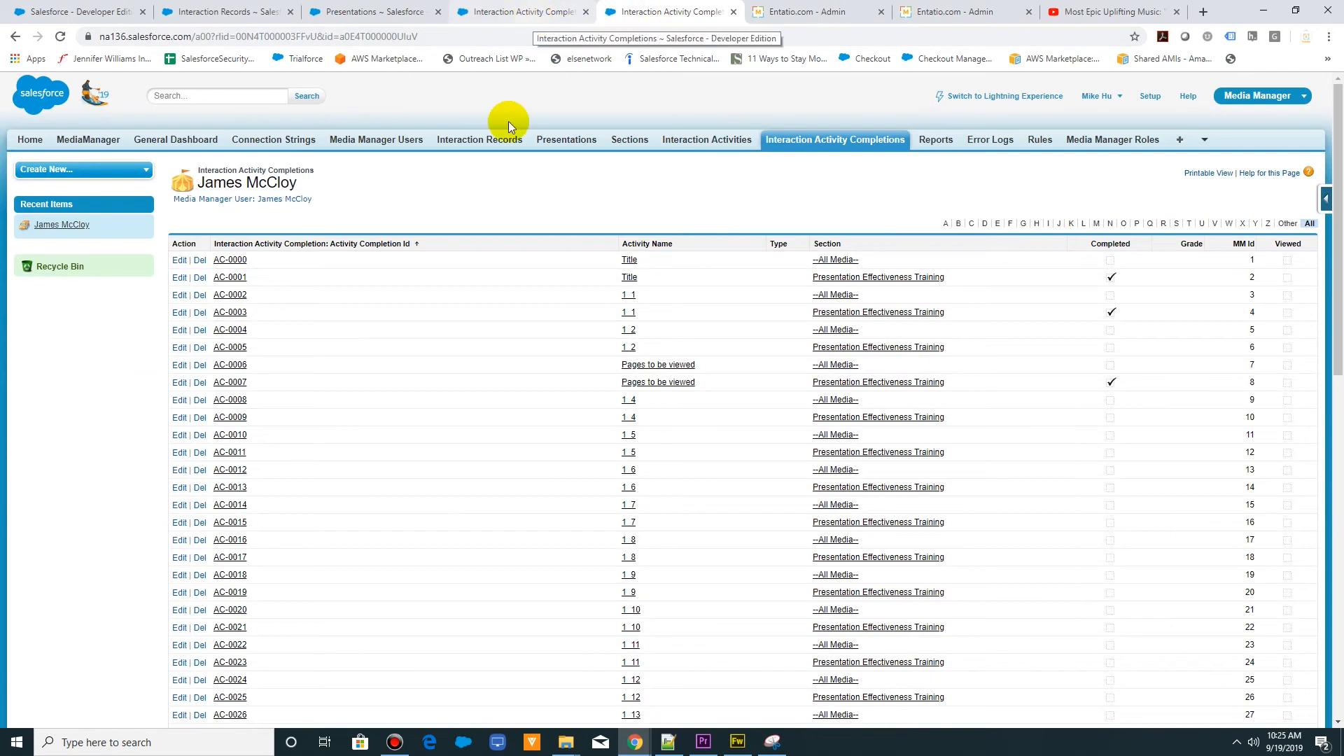
pyautogui.click(523, 11)
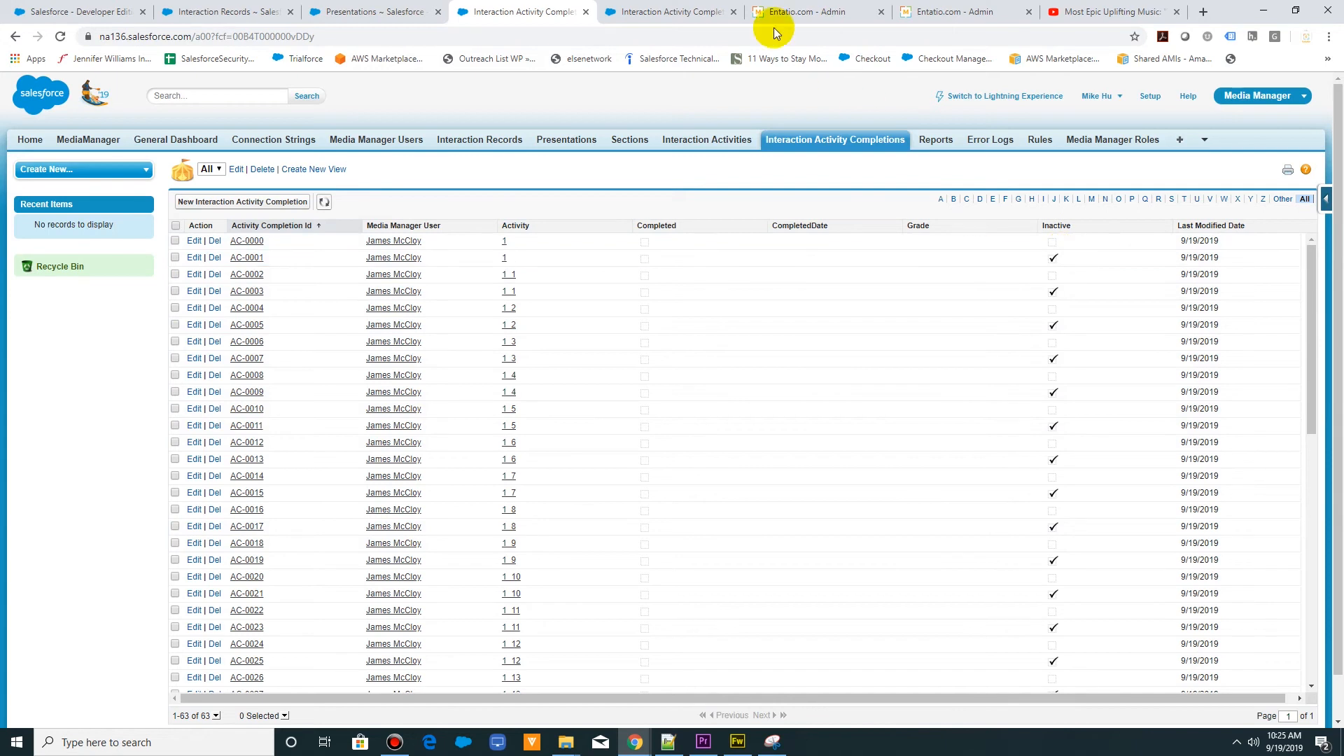
pyautogui.click(584, 12)
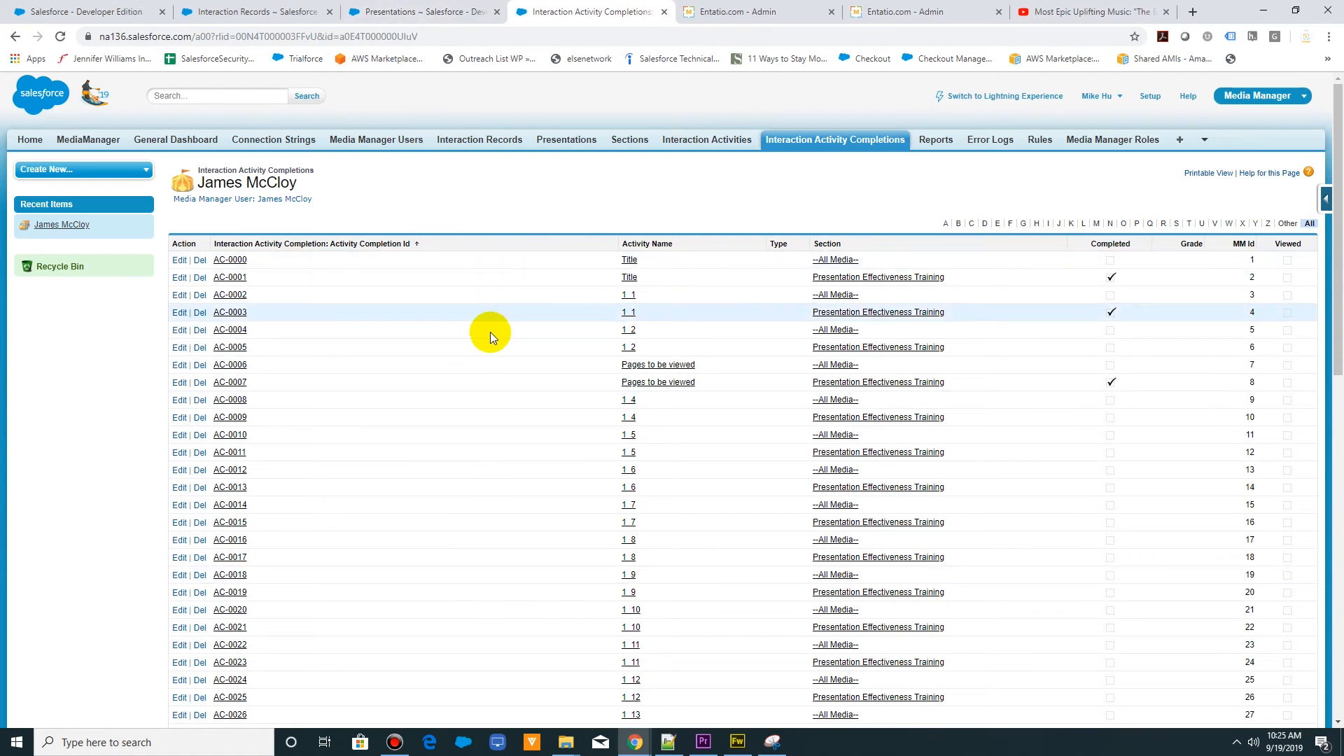
pyautogui.click(280, 11)
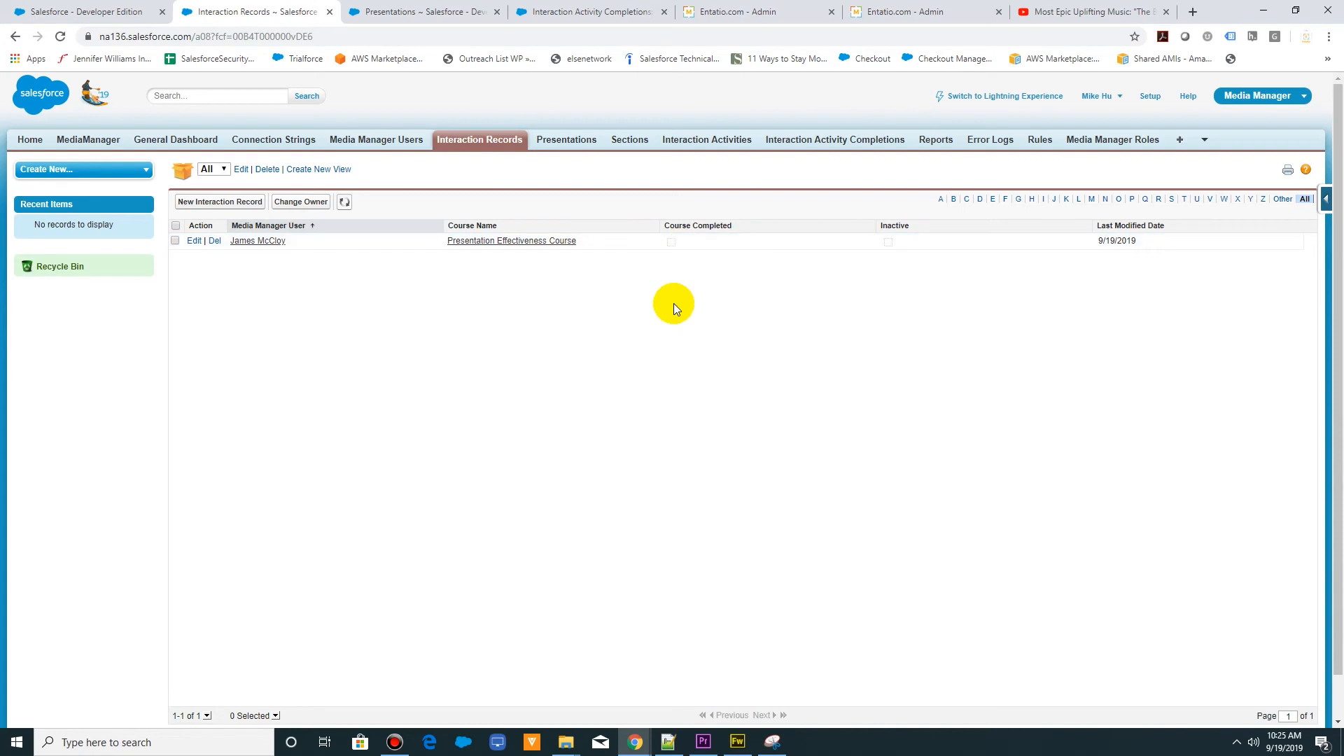
# - Return to the MediaManager presentation, view slide 1_2 in full size, and advance through the slides to slide 6 of 21
pyautogui.click(73, 14)
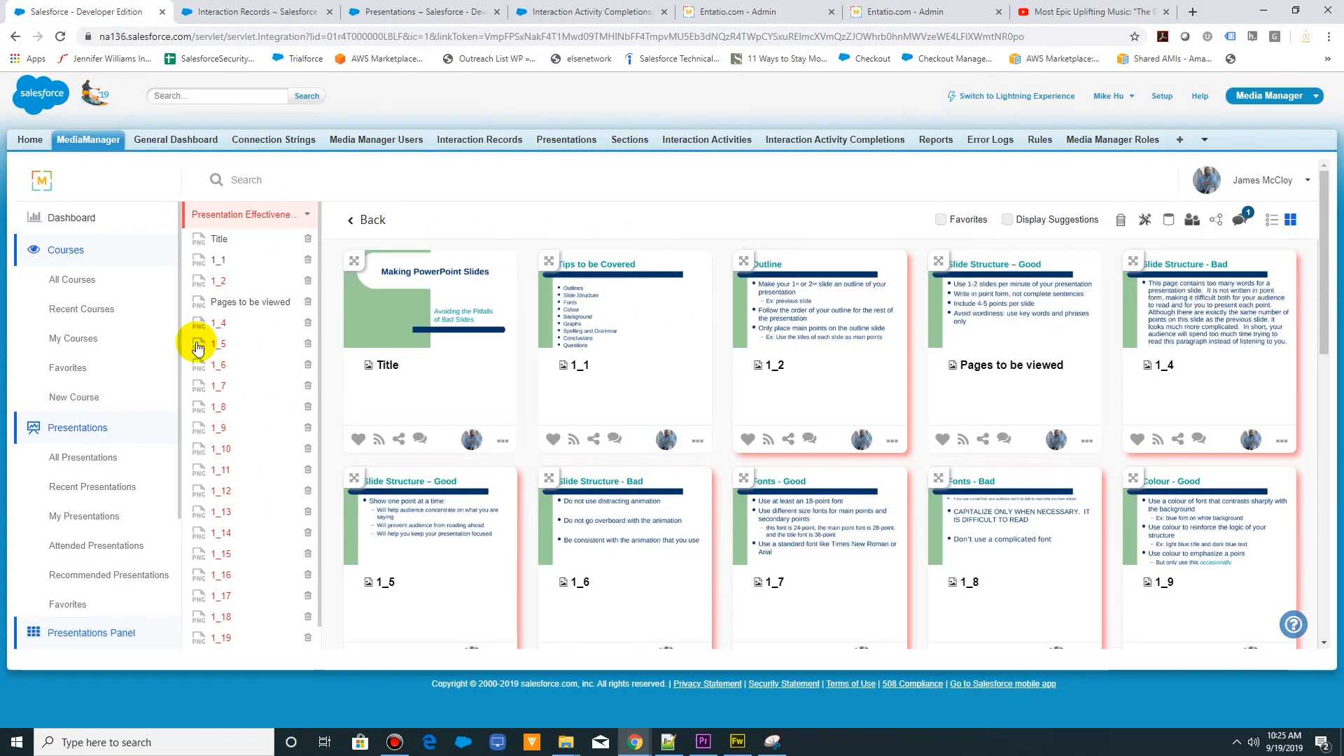
pyautogui.click(75, 428)
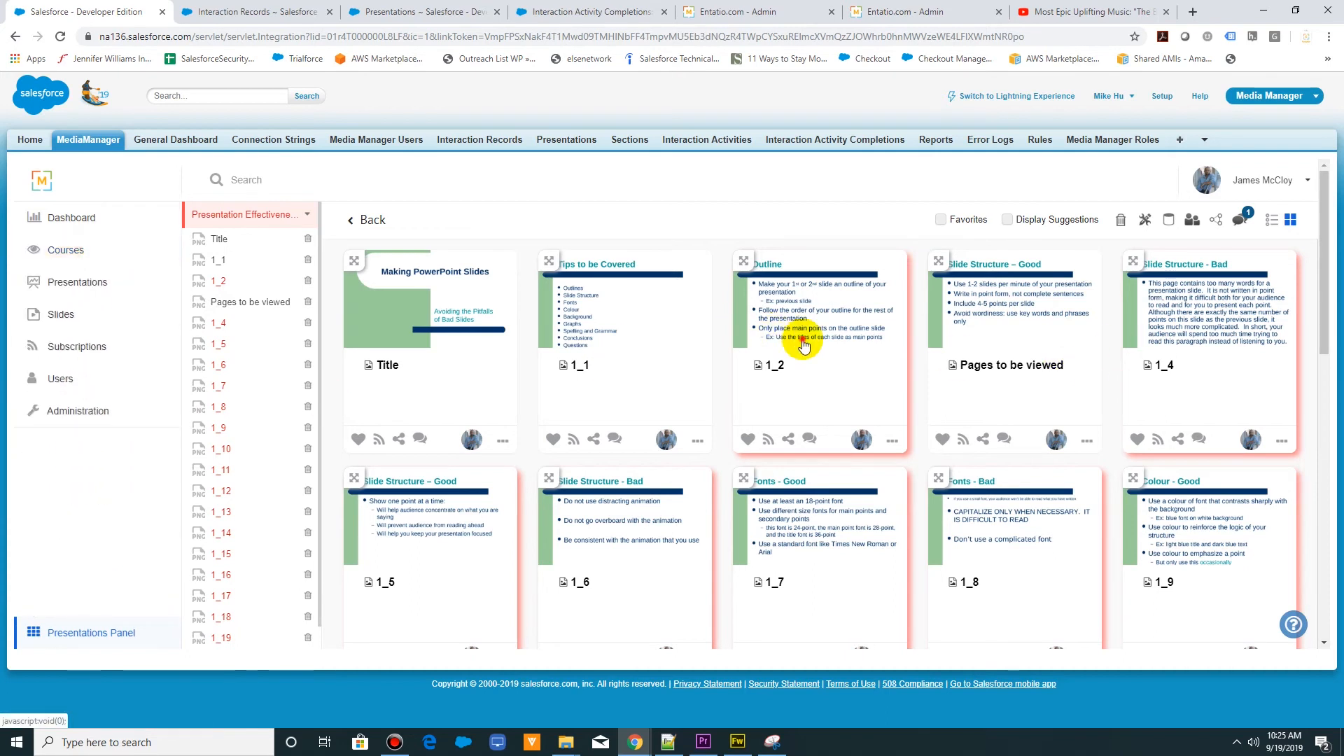
pyautogui.click(777, 336)
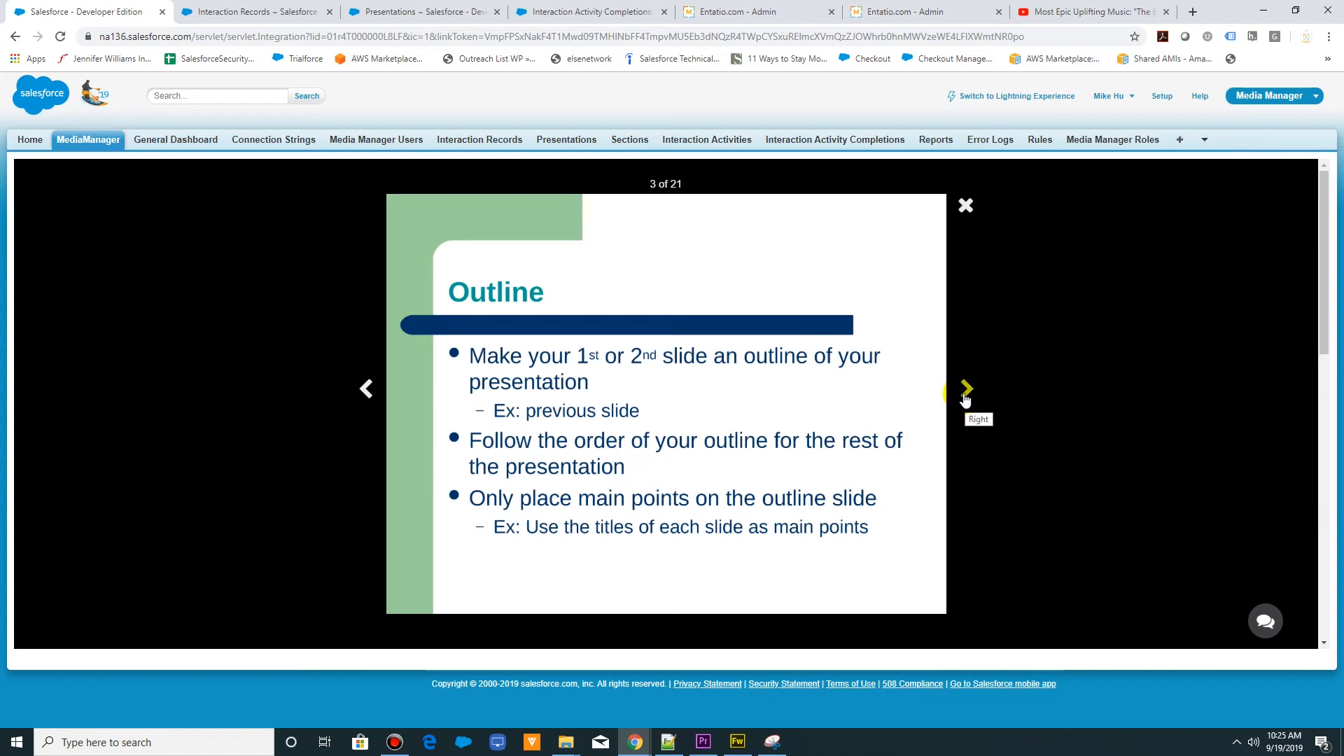
pyautogui.click(965, 397)
pyautogui.click(964, 396)
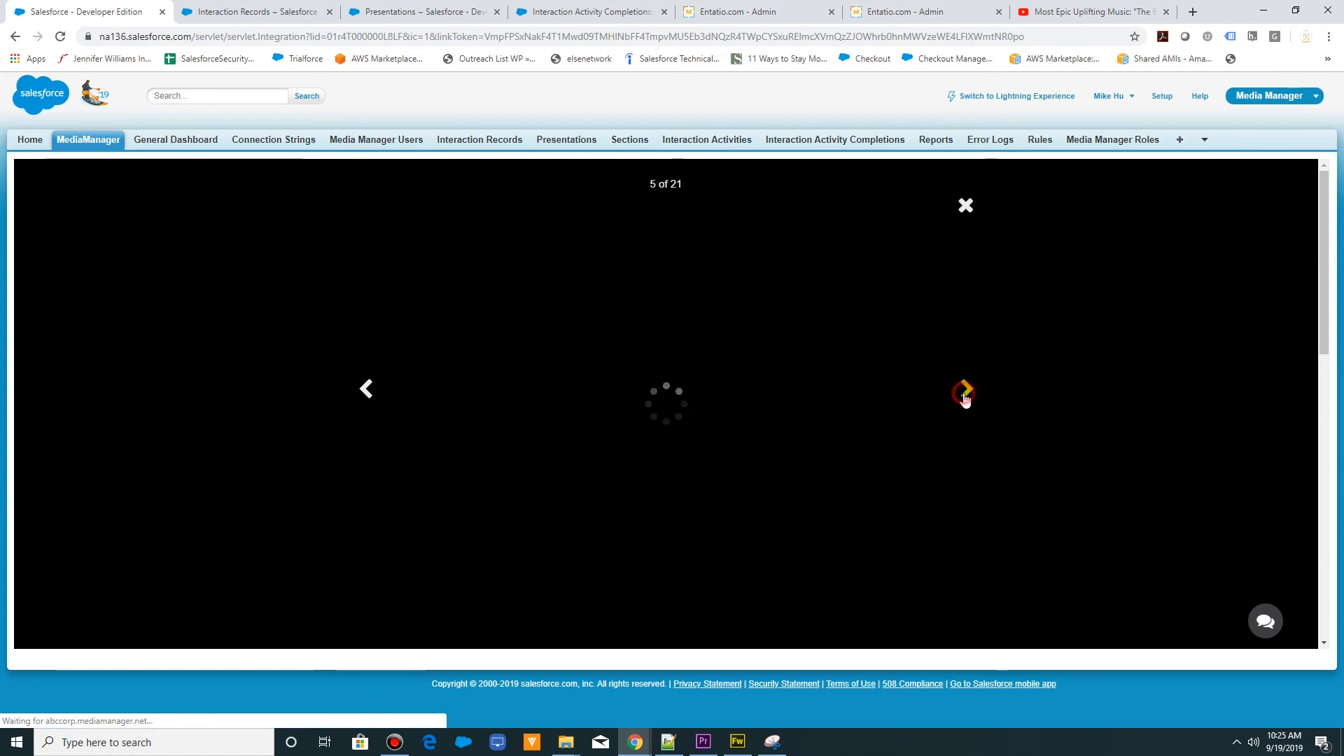
pyautogui.click(965, 395)
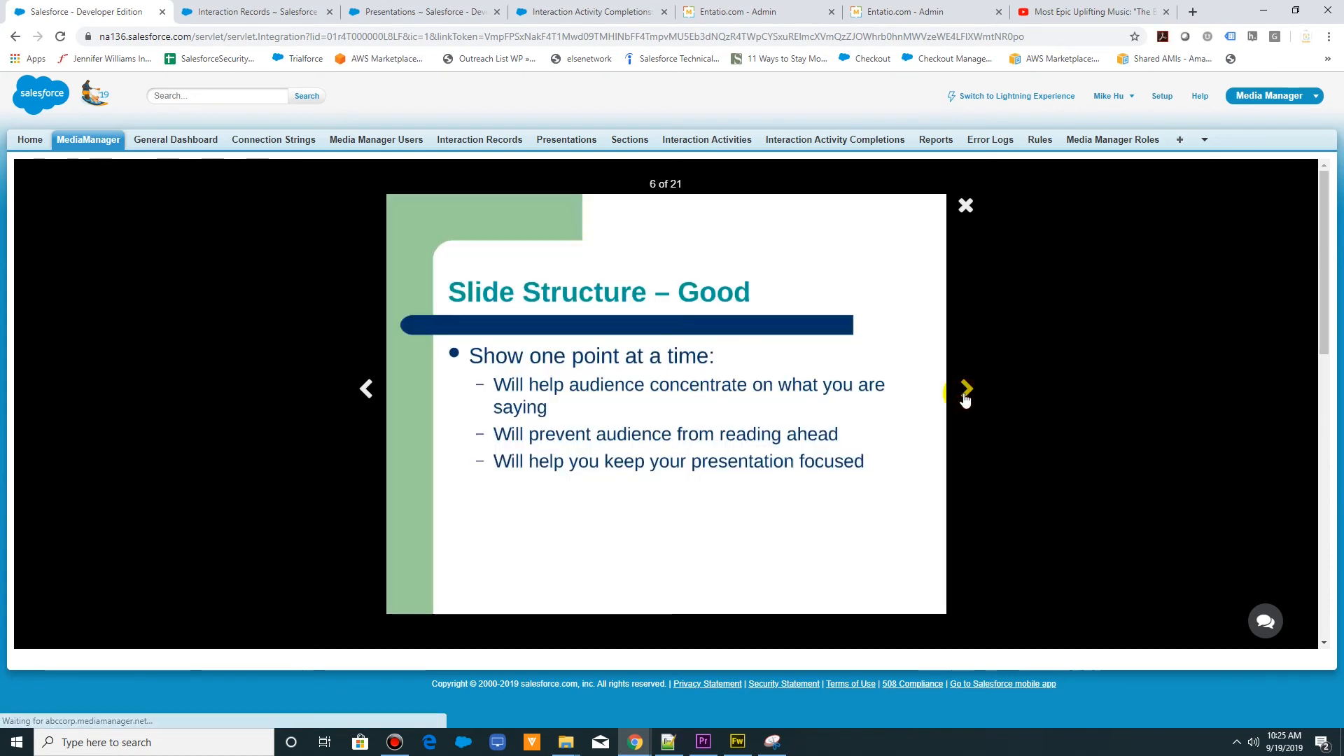